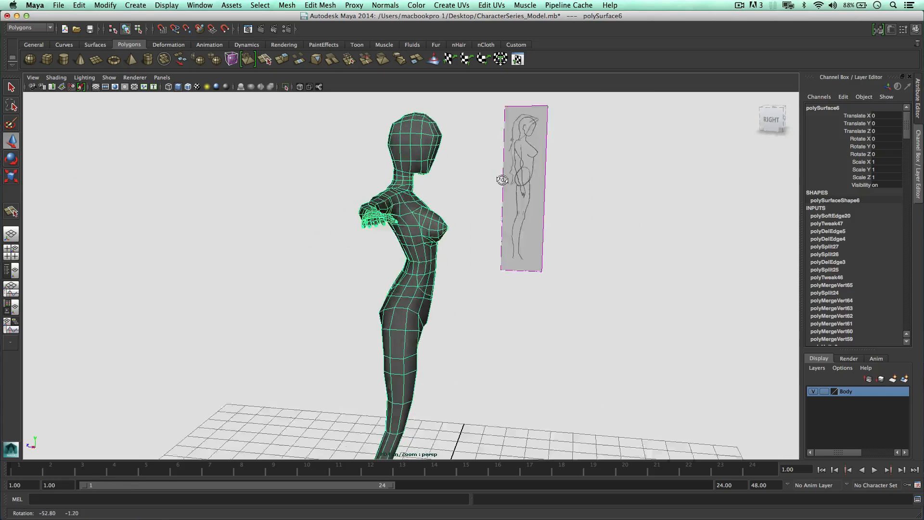
Step: Examine the half-body character mesh from the front, side and back, including the head and arm
left_click_drag(389, 270, 434, 299, "alt")
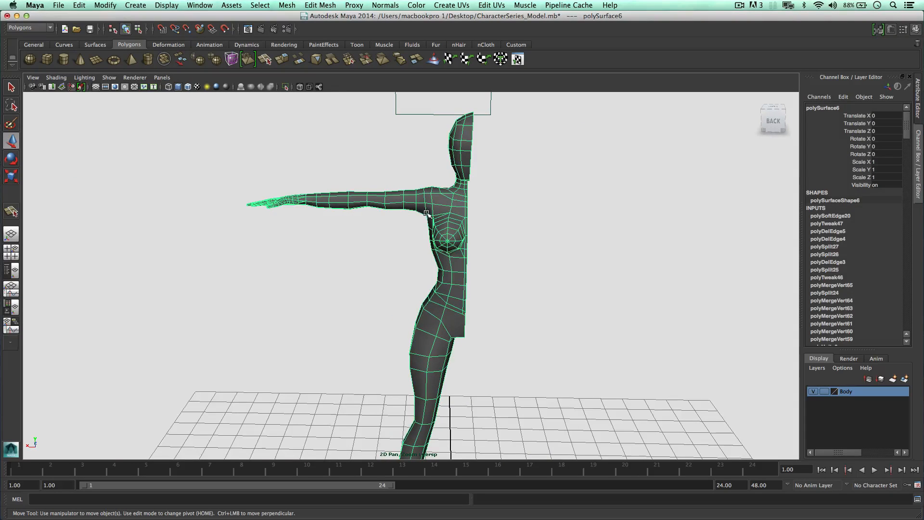
mouse_move(427, 213)
left_mouse_down("alt")
mouse_move(447, 211)
mouse_move(407, 198)
mouse_move(491, 192)
mouse_move(421, 198)
mouse_move(434, 198)
left_mouse_up("alt")
left_click_drag(379, 191, 383, 220, "alt")
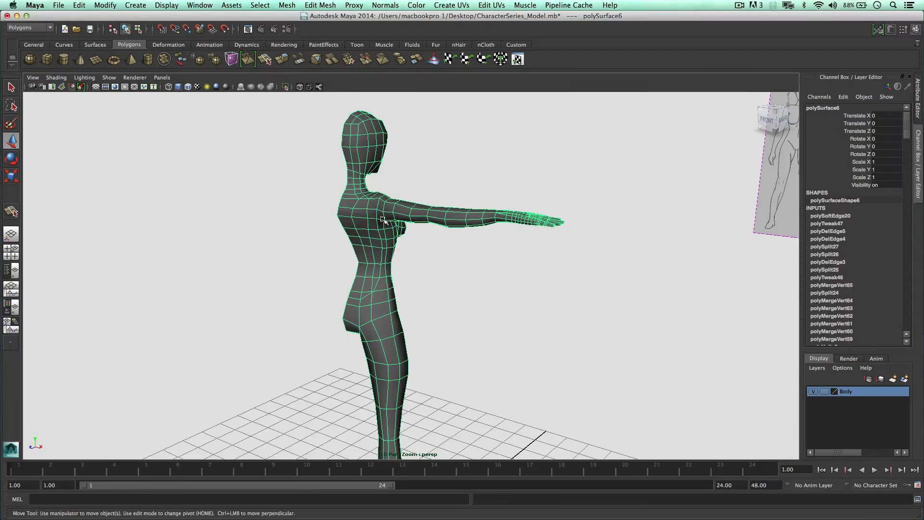
right_click_drag(395, 322, 366, 283, "alt")
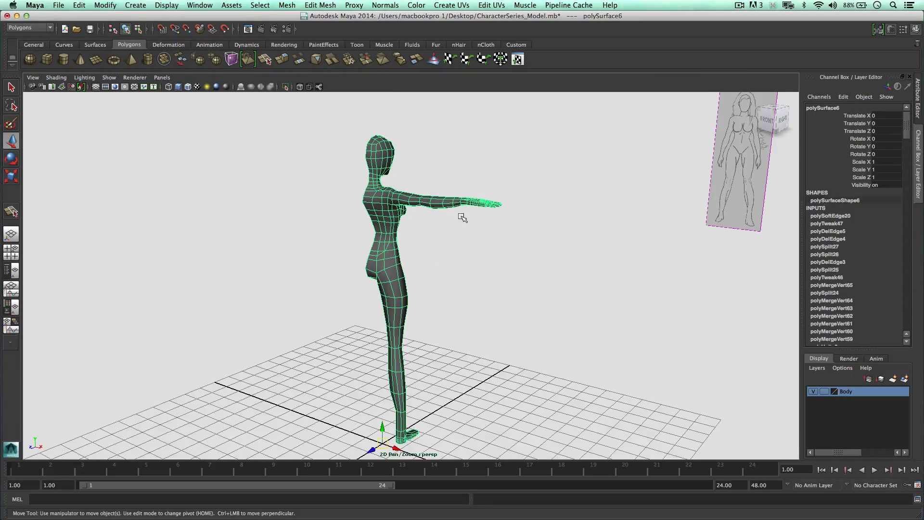
left_click_drag(462, 217, 343, 256, "alt")
scroll(342, 232, "up", 6)
left_click(348, 231)
left_click(336, 250)
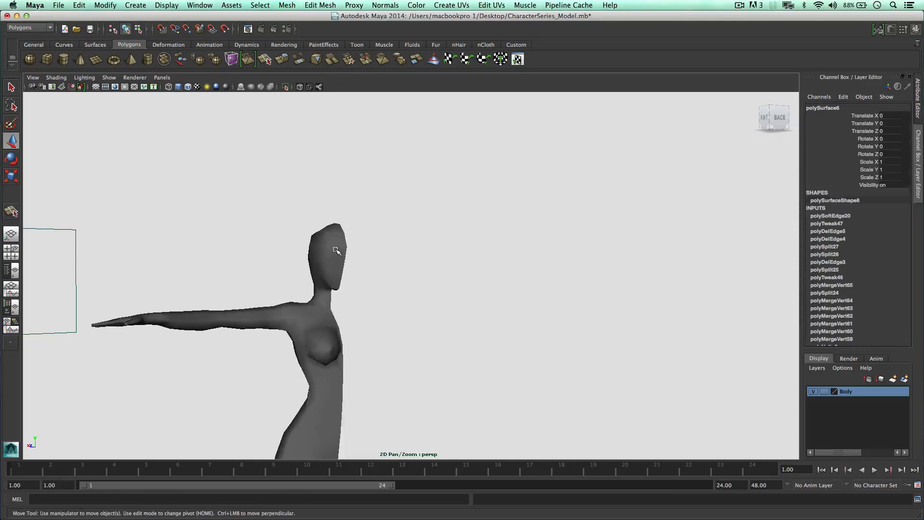
scroll(337, 242, "up", 3)
scroll(272, 272, "up", 3)
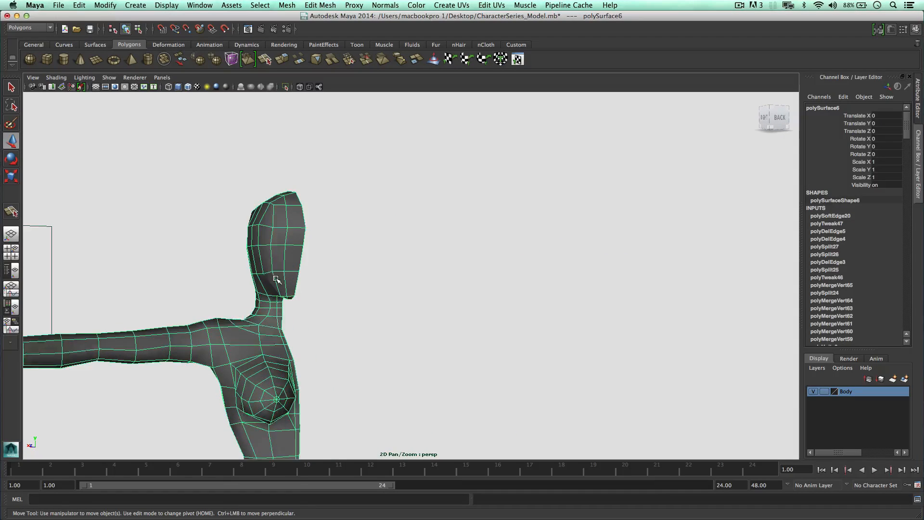
Step: Split the faces with a new edge path from the upper arm across the front of the shoulder to the breast
middle_click_drag(297, 262, 412, 217, "alt")
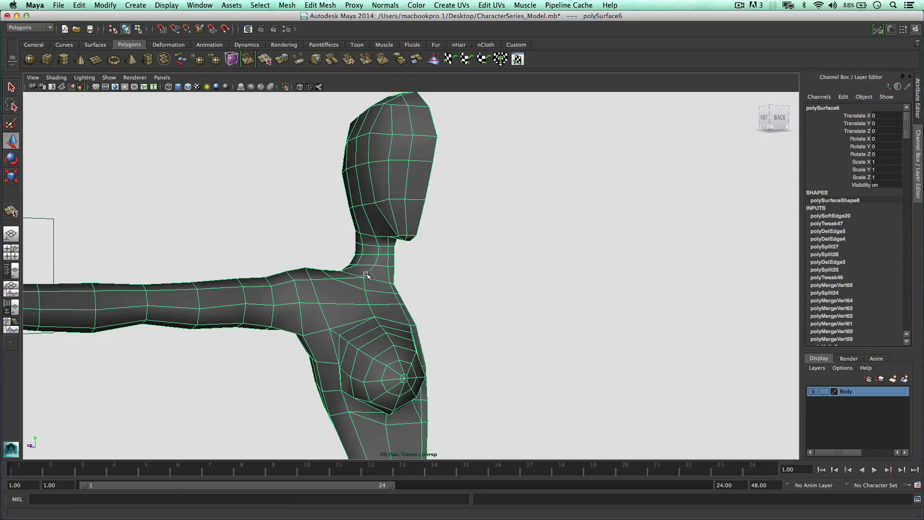
left_click_drag(368, 275, 352, 280, "alt")
middle_click_drag(332, 297, 371, 295, "alt")
scroll(371, 295, "up", 3)
left_click_drag(364, 306, 388, 312, "alt")
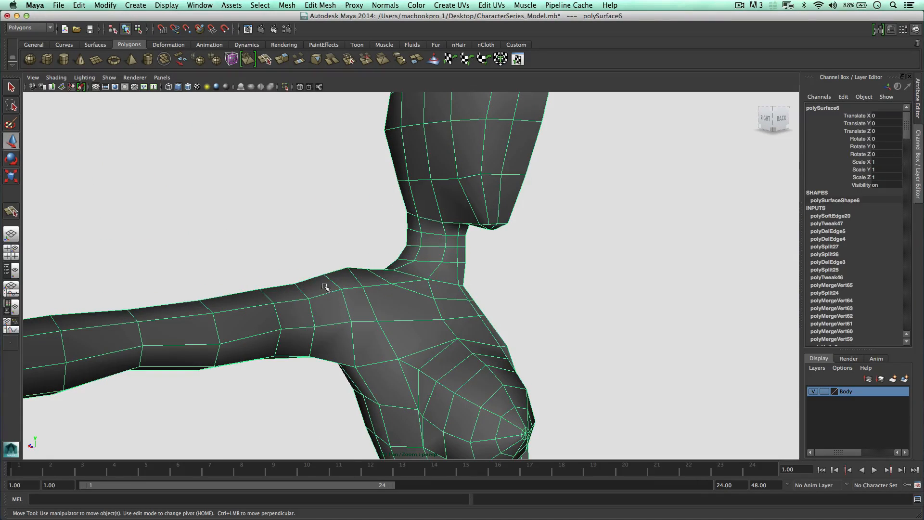
mouse_move(304, 289)
left_mouse_down("alt")
mouse_move(513, 304)
mouse_move(399, 313)
left_mouse_up("alt")
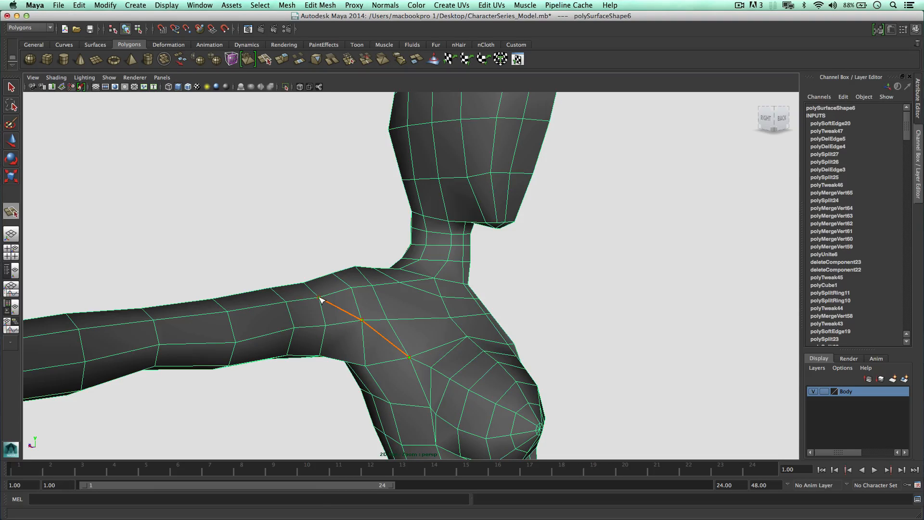
key("w")
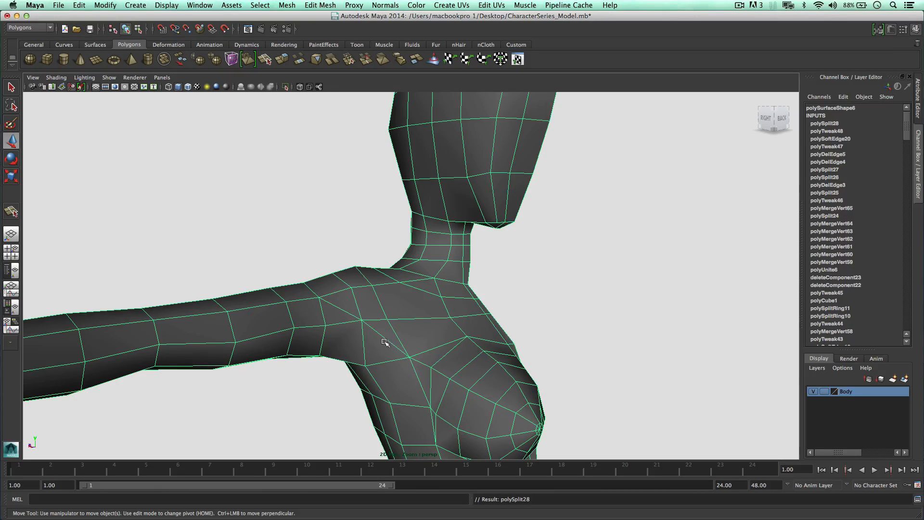
Step: Split the back faces with a new edge path from the upper arm down behind the shoulder to the mesh's centre edge
left_click_drag(324, 299, 448, 311, "alt")
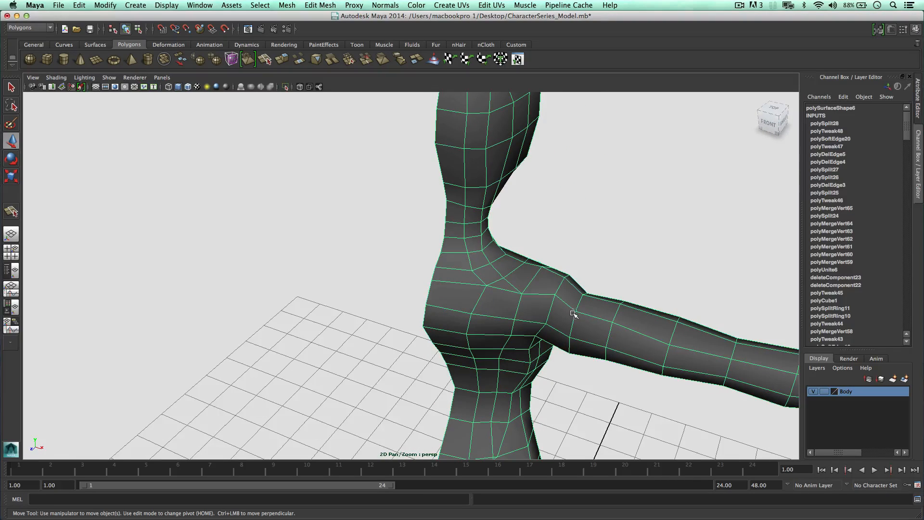
key("t")
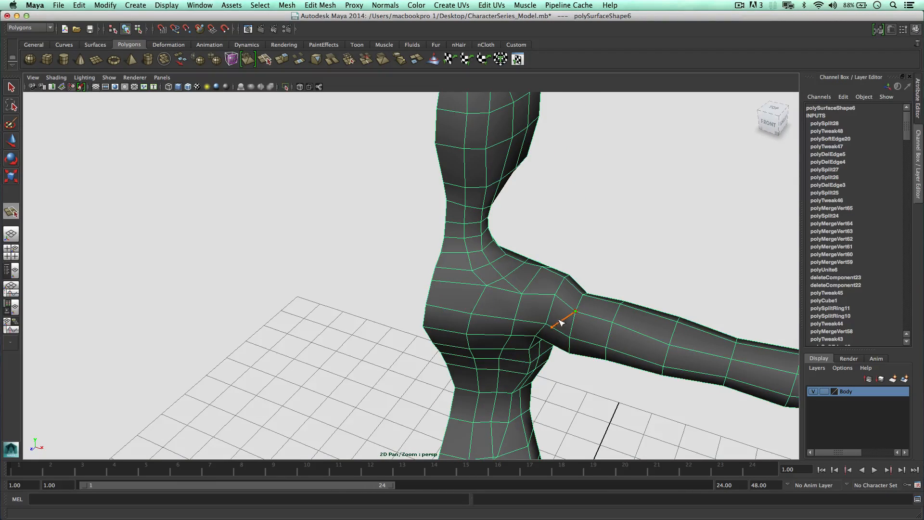
mouse_move(562, 323)
left_mouse_down("alt")
mouse_move(554, 320)
mouse_move(570, 308)
left_mouse_up("alt")
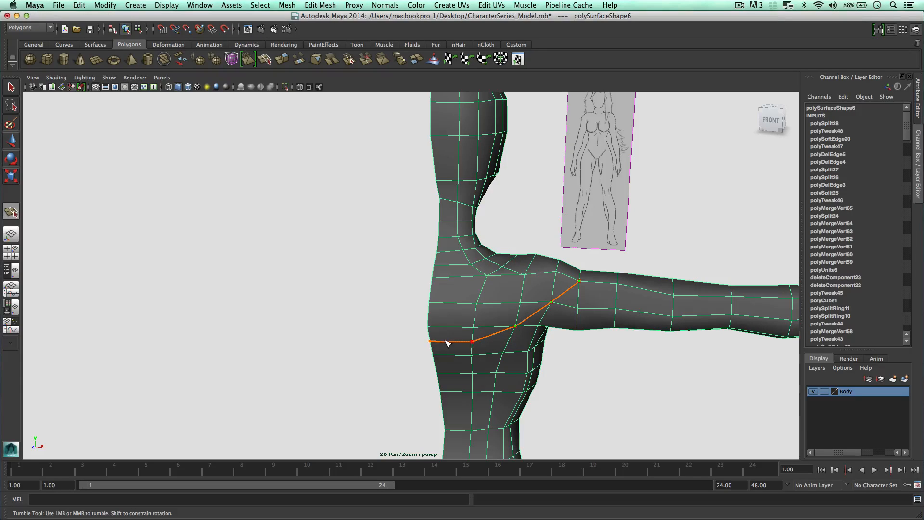
key("Return")
Step: Slide the edge loop on the shoulder side of the elbow toward the hand
mouse_move(528, 306)
left_mouse_down("alt")
mouse_move(541, 305)
mouse_move(464, 294)
mouse_move(561, 305)
mouse_move(499, 248)
mouse_move(553, 256)
mouse_move(565, 244)
mouse_move(518, 215)
mouse_move(501, 226)
mouse_move(499, 189)
mouse_move(368, 234)
mouse_move(342, 262)
left_mouse_up("alt")
scroll(486, 203, "down", 5)
scroll(308, 239, "down", 2)
right_click_drag(341, 262, 341, 284)
mouse_move(122, 227)
left_mouse_down()
mouse_move(341, 321)
mouse_move(336, 310)
mouse_move(426, 264)
mouse_move(404, 276)
left_mouse_up()
scroll(289, 304, "up", 3)
key("f")
scroll(373, 236, "up", 5)
left_click_drag(369, 232, 452, 257, "alt")
left_click(465, 260)
right_click_drag(471, 259, 446, 254)
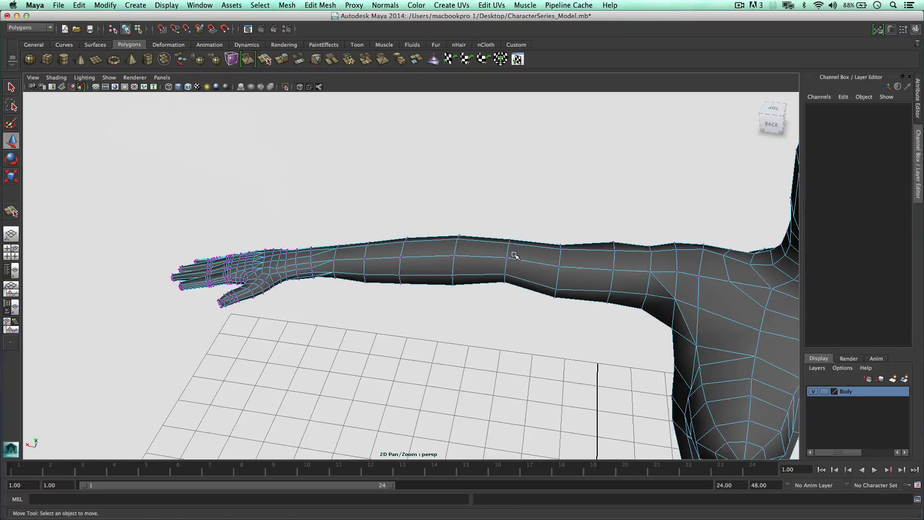
right_click_drag(515, 255, 503, 312)
double_click(509, 248)
middle_click_drag(501, 281, 490, 280)
Step: Slide the two upper-arm edge loops toward the elbow to even out the loop spacing
double_click(557, 277)
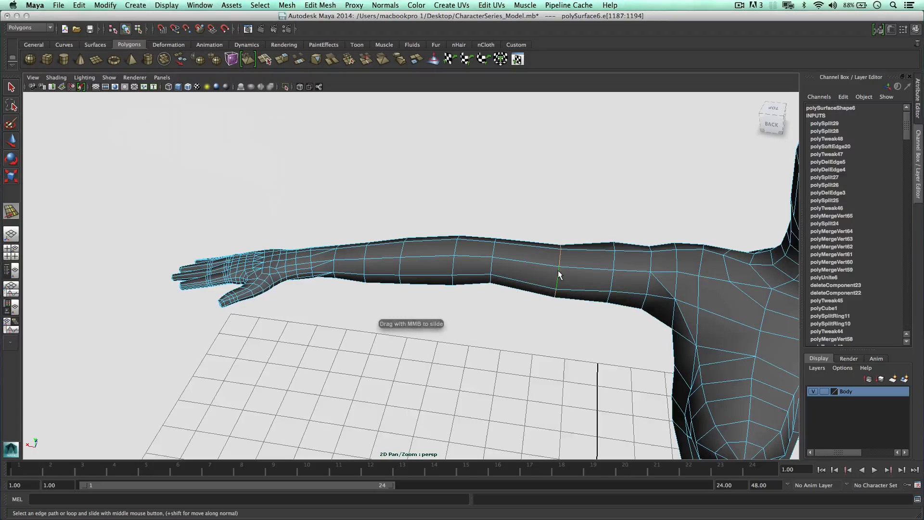
middle_click_drag(558, 277, 543, 275)
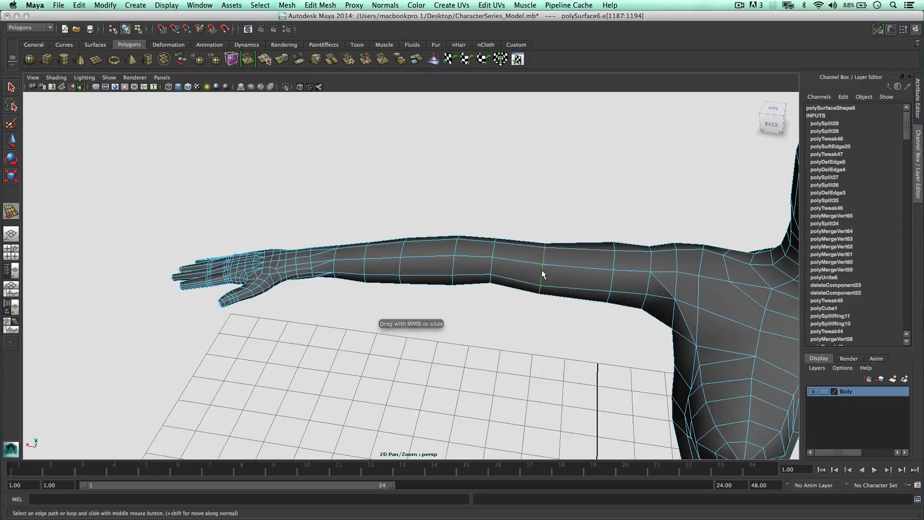
double_click(612, 278)
middle_click_drag(612, 278, 597, 278)
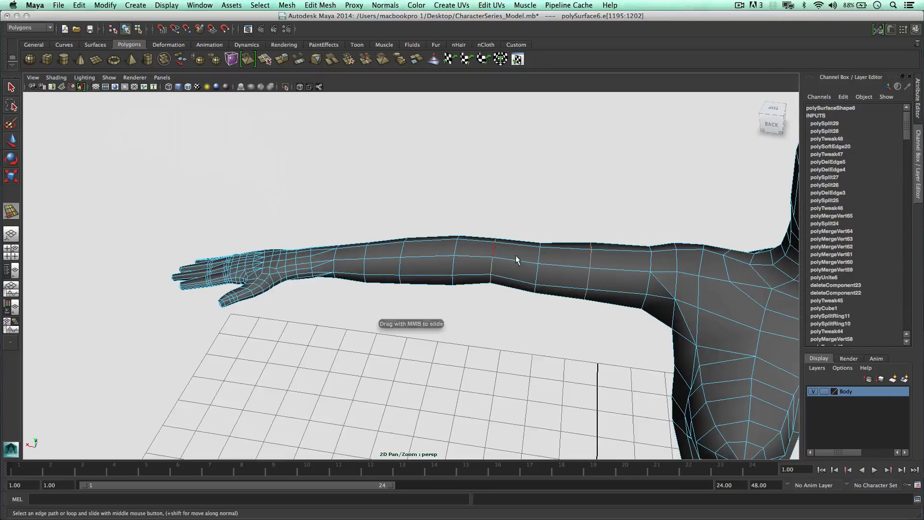
Step: Scale the forearm's vertex loops down vertically, first the pair near the elbow and then the pair near the wrist
left_click_drag(516, 260, 447, 249, "alt")
double_click(448, 249)
right_click_drag(446, 250, 423, 248)
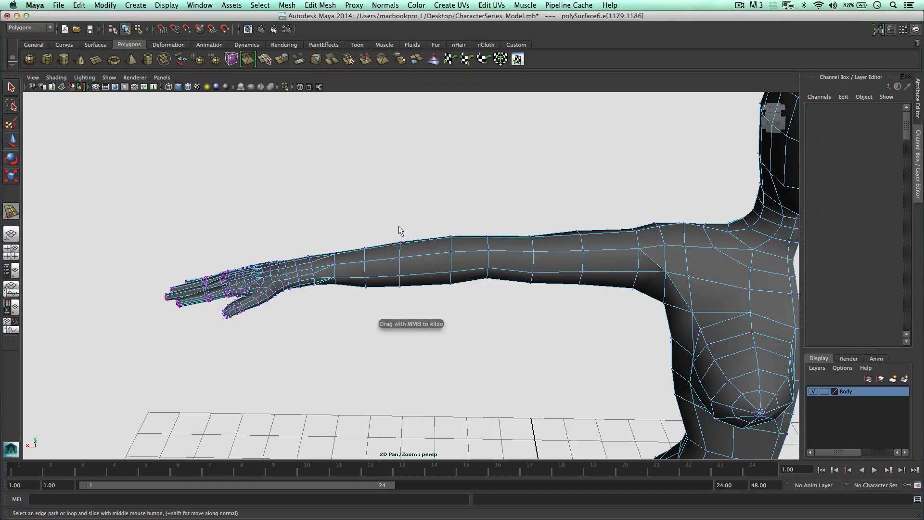
left_click_drag(386, 213, 462, 299)
key("r")
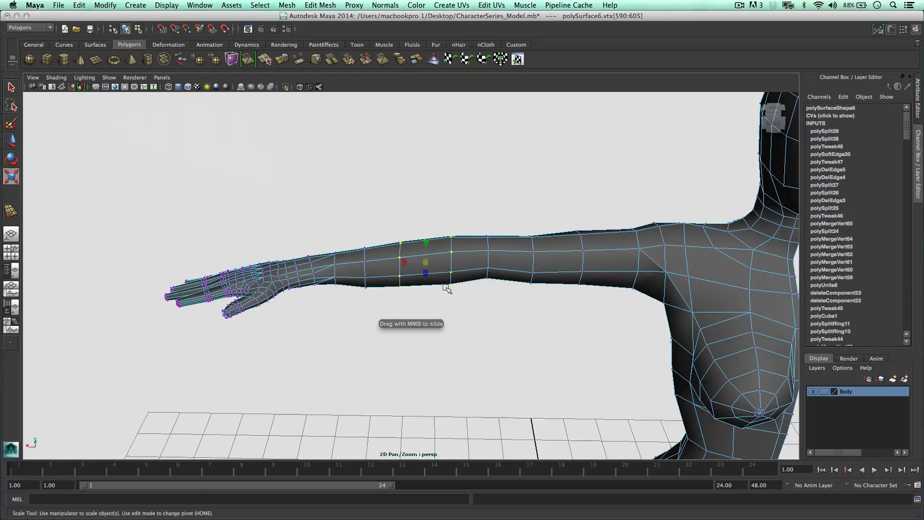
left_click_drag(425, 262, 424, 243)
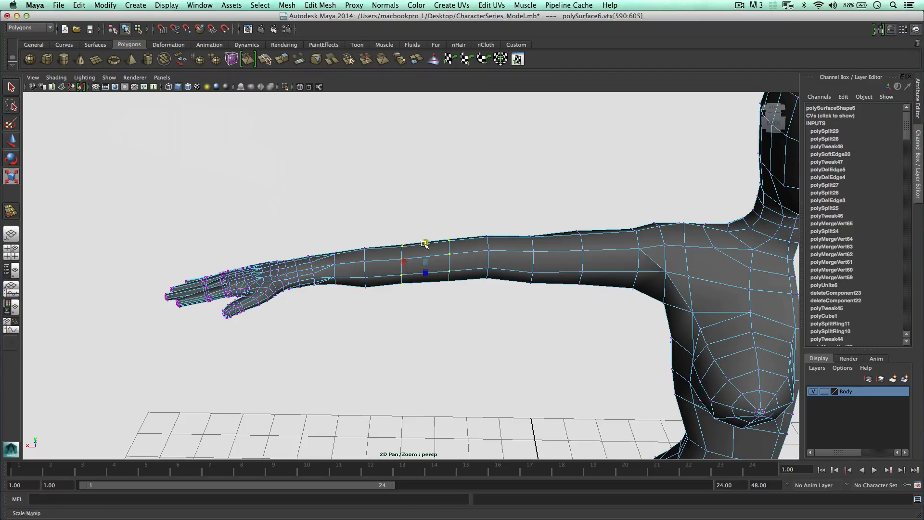
left_click_drag(329, 235, 379, 308)
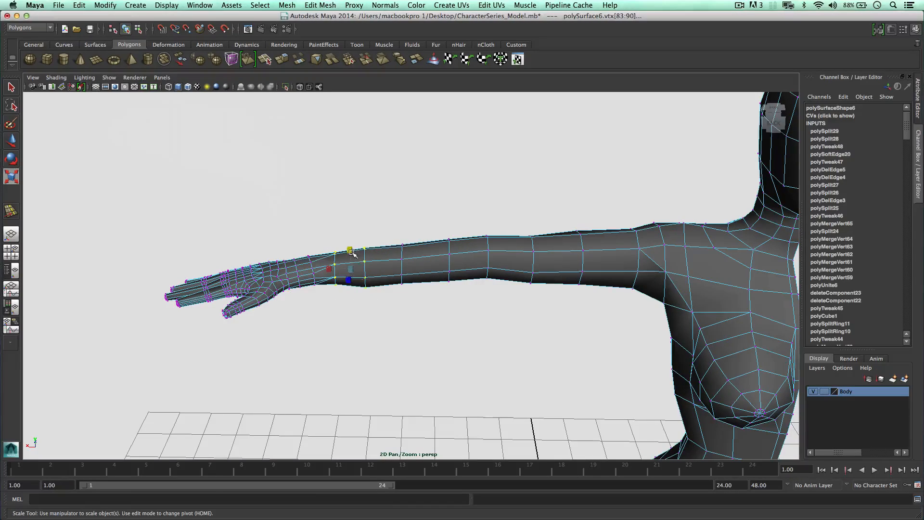
left_click_drag(351, 250, 352, 254)
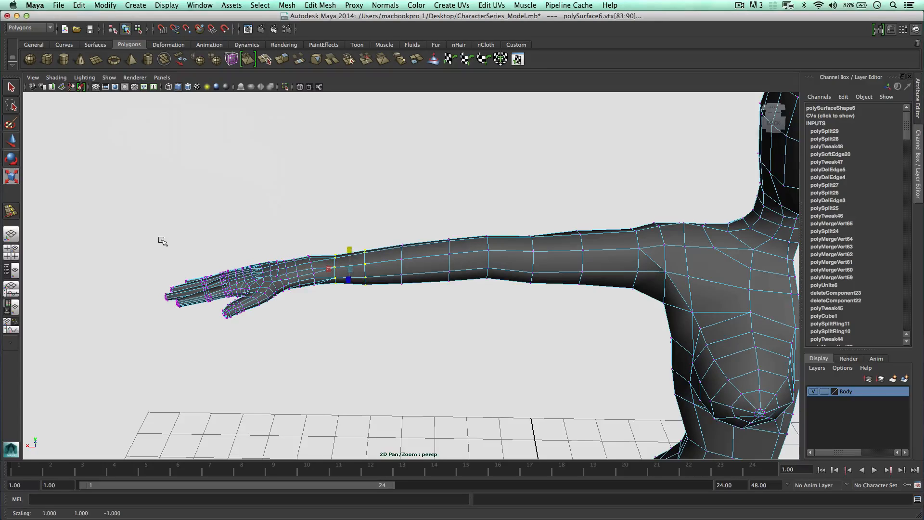
Step: Nudge all the hand's vertices vertically to line up with the slimmer wrist, then return to object selection
left_click_drag(163, 241, 339, 351)
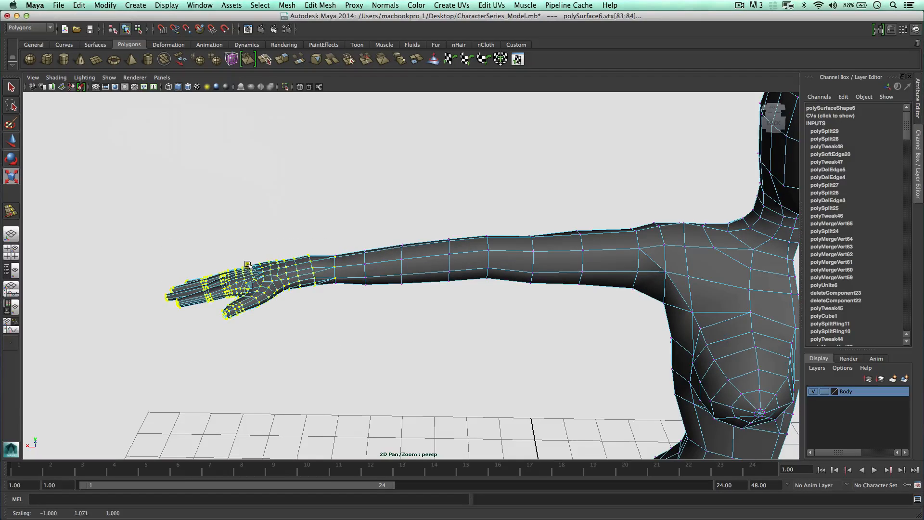
key("w")
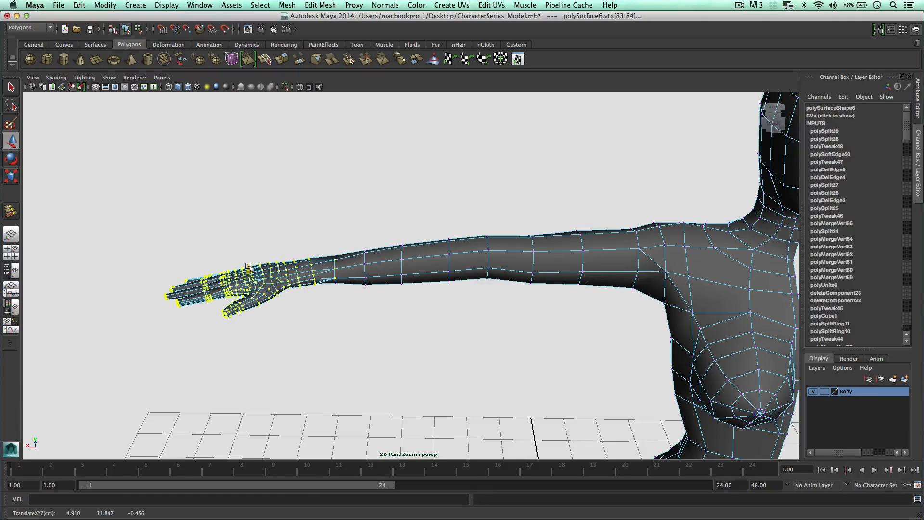
left_click(357, 242)
right_click_drag(411, 260, 419, 225)
left_click_drag(420, 225, 441, 215, "alt")
left_click(478, 248)
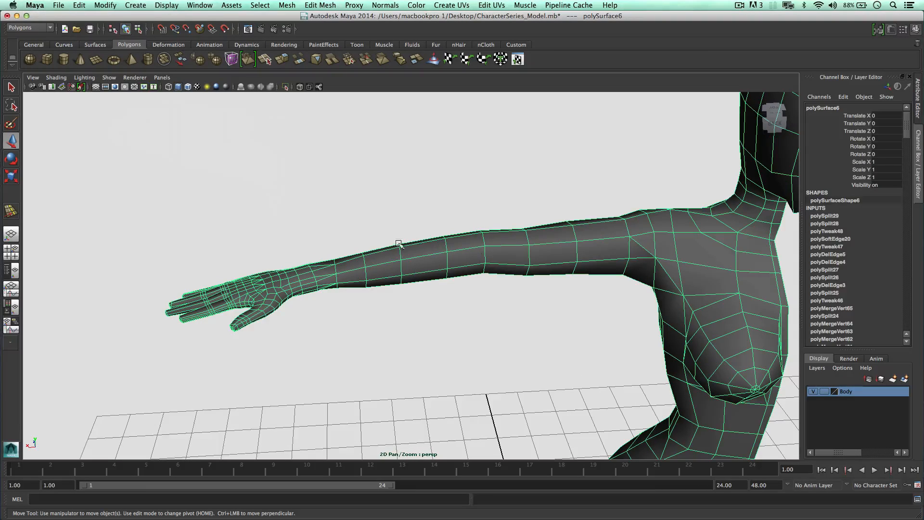
Step: Select all the hand and outer forearm vertices and adjust their height relative to the elbow
right_click_drag(441, 261, 414, 260)
left_click_drag(200, 213, 407, 375)
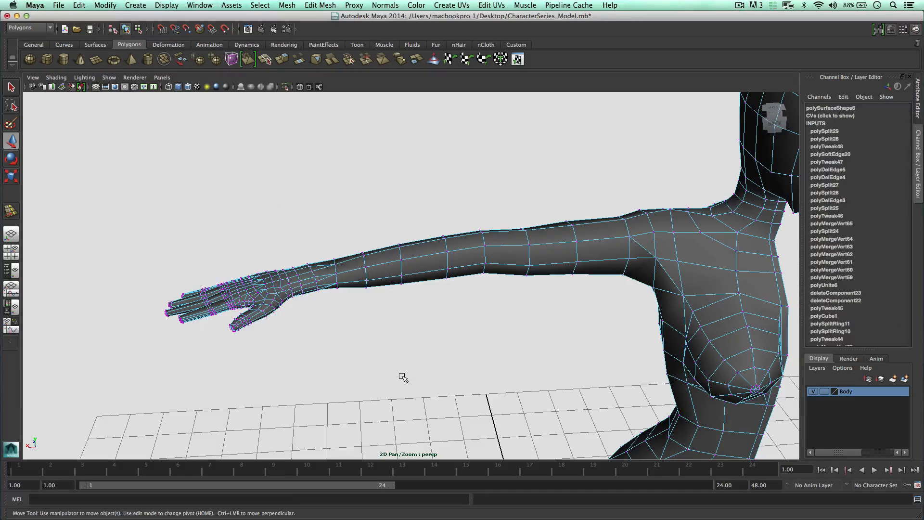
left_click_drag(130, 216, 411, 334)
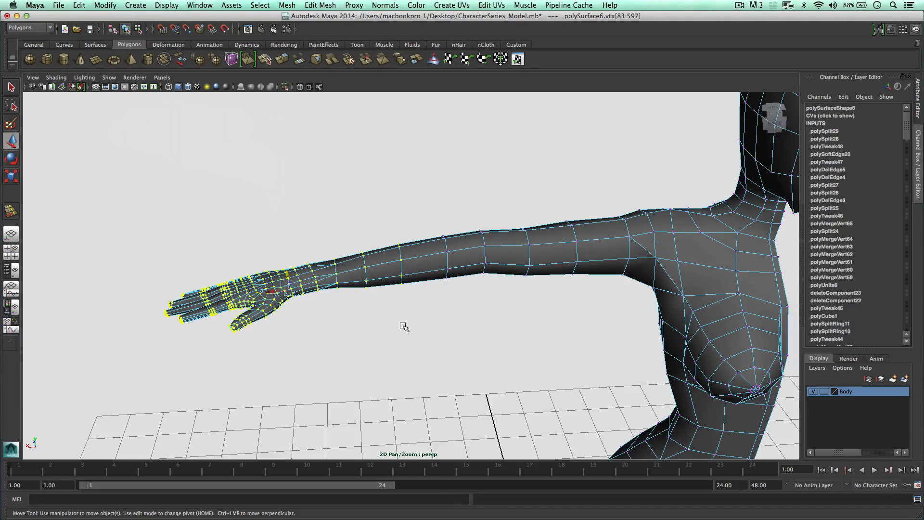
left_click_drag(373, 294, 381, 296, "alt")
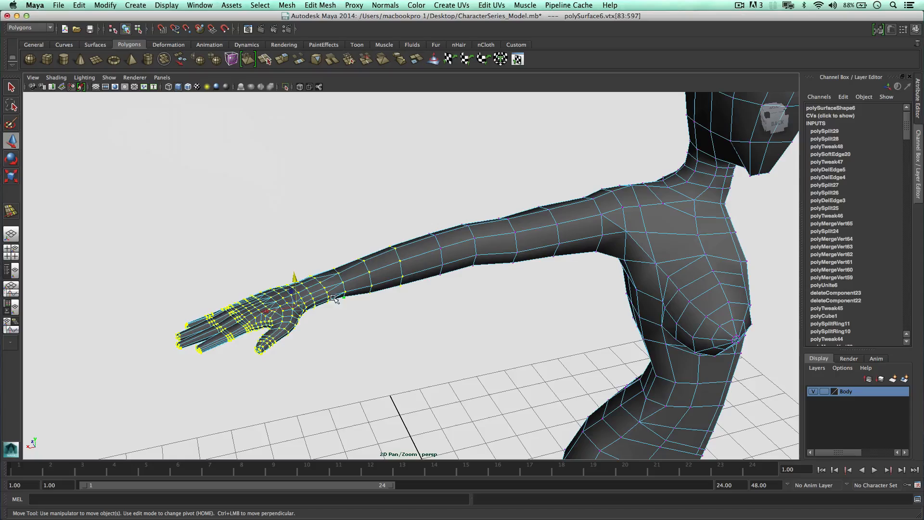
left_click_drag(273, 309, 390, 259)
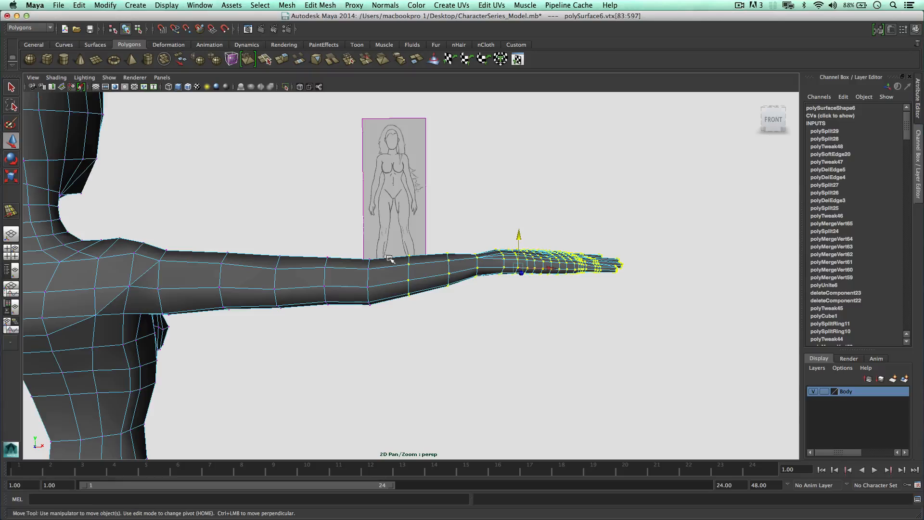
Step: Move the elbow's vertex loop slightly upward to smooth the arm's profile
left_click_drag(386, 329, 385, 323)
left_click(371, 251)
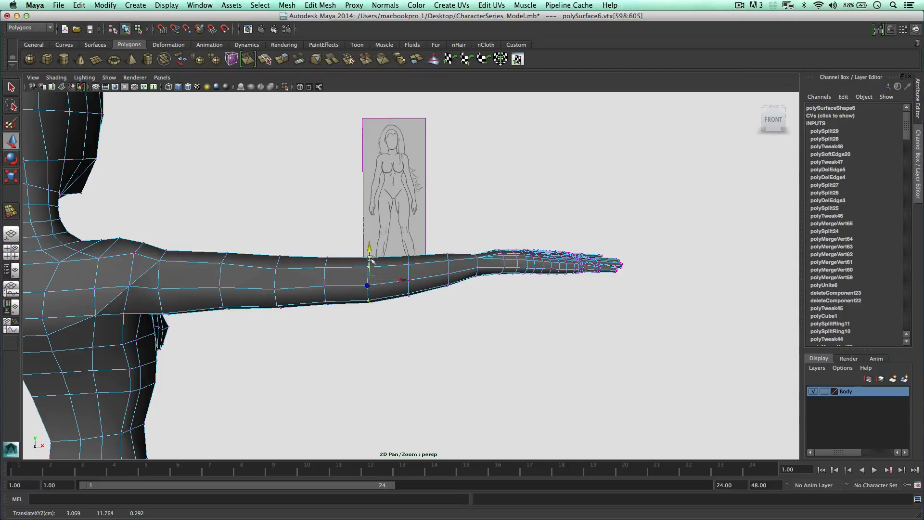
left_click(400, 353)
left_click_drag(300, 292, 394, 280)
left_click(349, 268)
left_click(278, 277)
Step: Reposition the vertex under the back of the armpit, adjusting it along the depth axis
middle_click_drag(395, 280, 459, 288, "alt")
left_click_drag(458, 288, 512, 340, "alt")
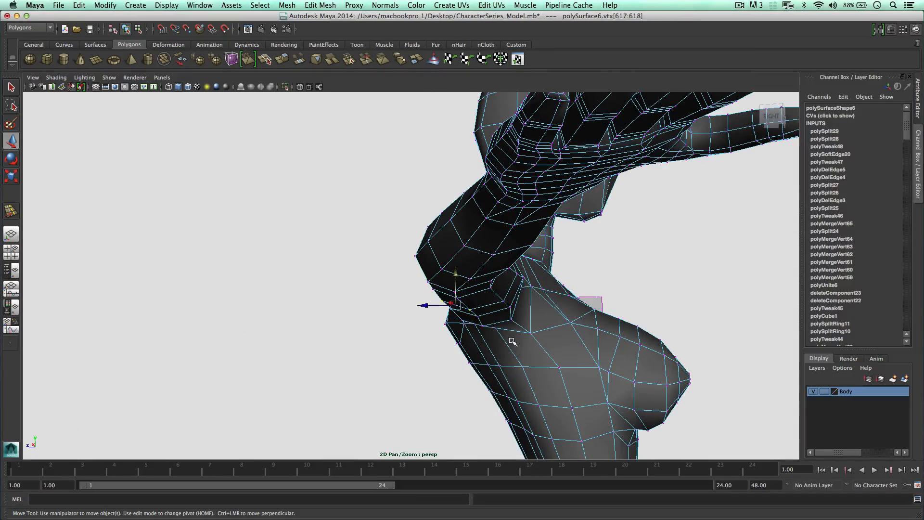
left_click(496, 327)
key("f")
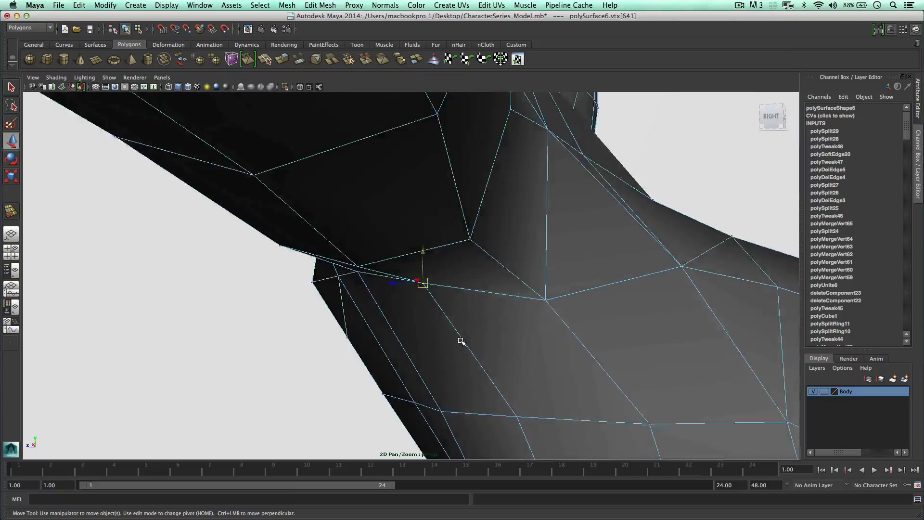
scroll(460, 340, "down", 5)
left_click_drag(460, 340, 536, 338, "alt")
left_click_drag(412, 250, 391, 288)
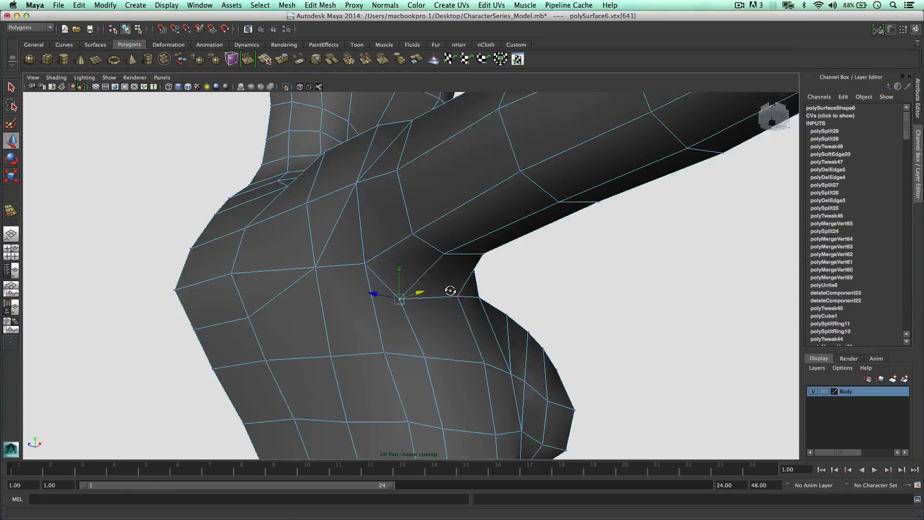
left_click_drag(449, 289, 396, 299, "alt")
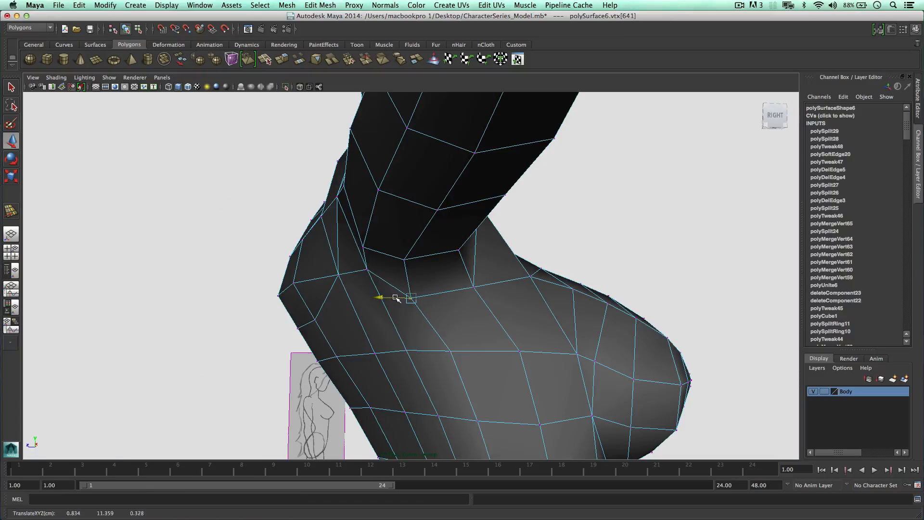
Step: Slide the neighbouring vertex behind the armpit downward along its edge using curve snapping
left_click(366, 268)
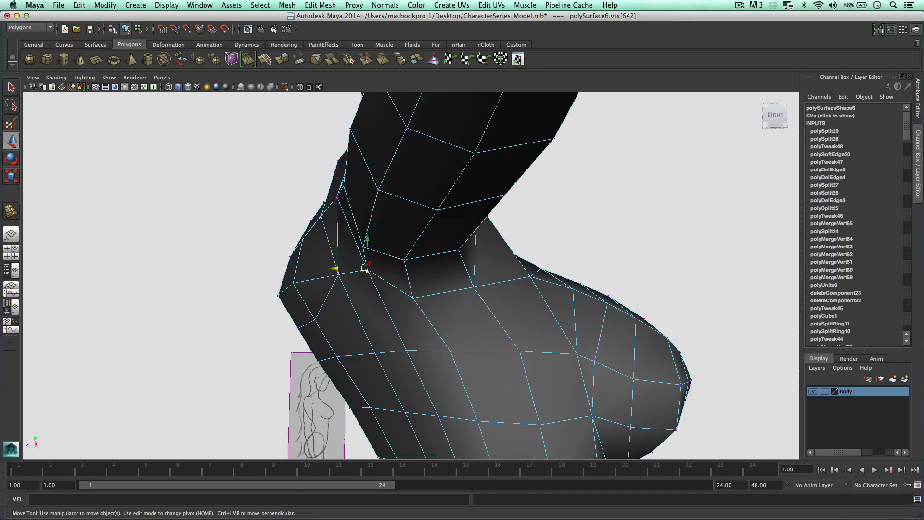
left_click(366, 270)
key("c")
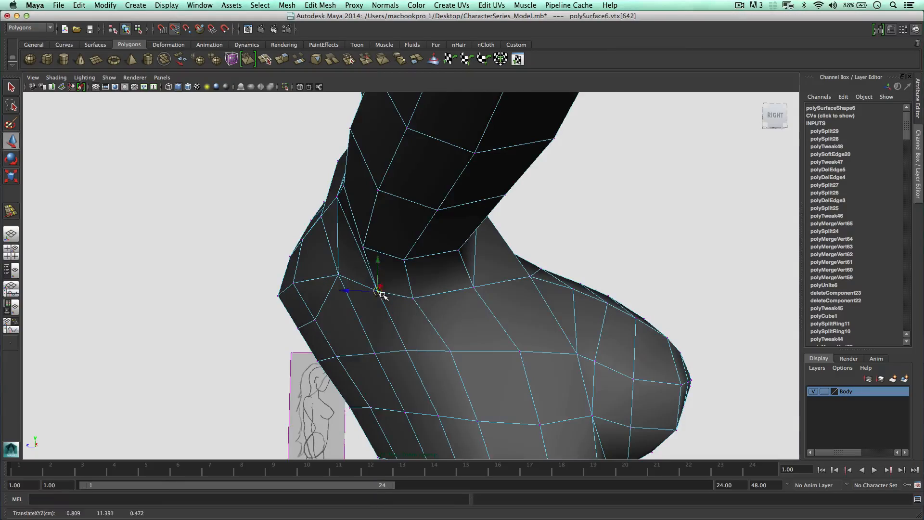
Step: Move the vertex on the upper back beside the armpit downward, level with its neighbour behind the armpit
left_click_drag(384, 295, 400, 288, "alt")
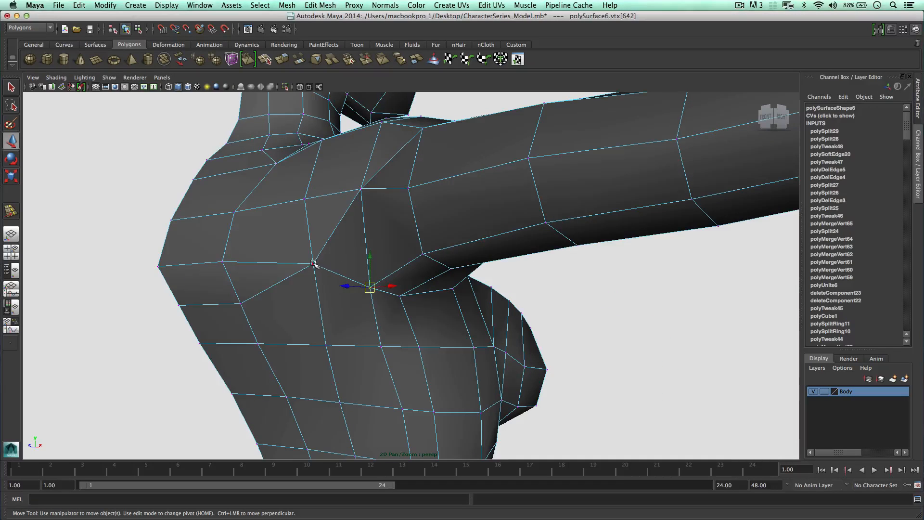
middle_click_drag(315, 285, 316, 283)
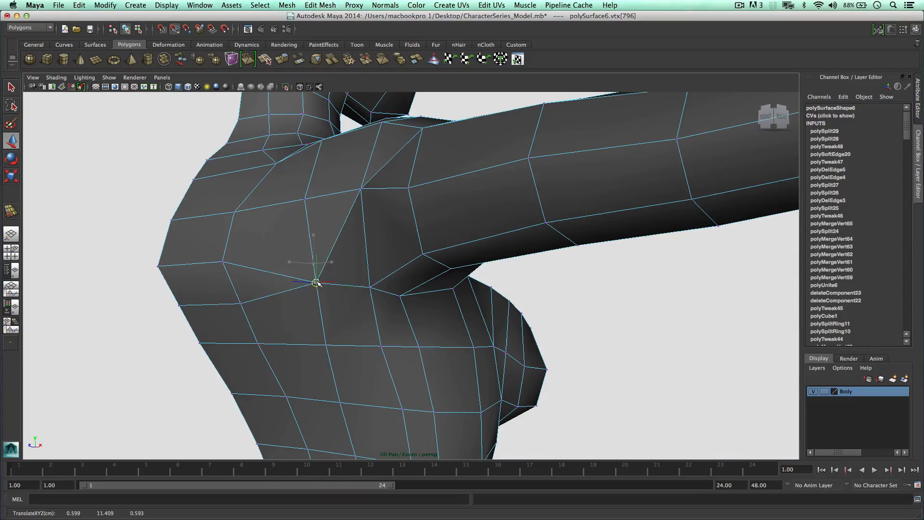
left_click_drag(316, 277, 396, 289, "alt")
right_click_drag(396, 288, 354, 259, "alt")
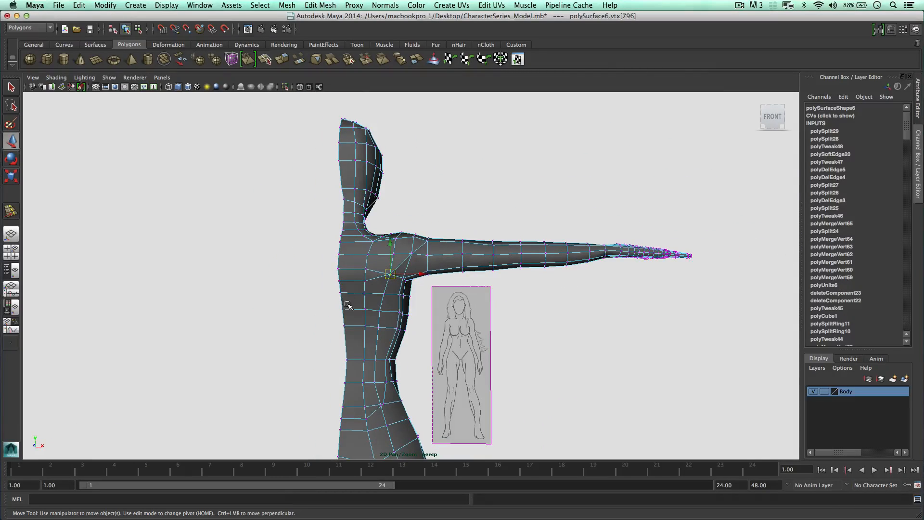
Step: Slide the vertical edge loop nearest the spine, running from shoulder to hip, closer to the back's centre line
right_click_drag(368, 299, 371, 254)
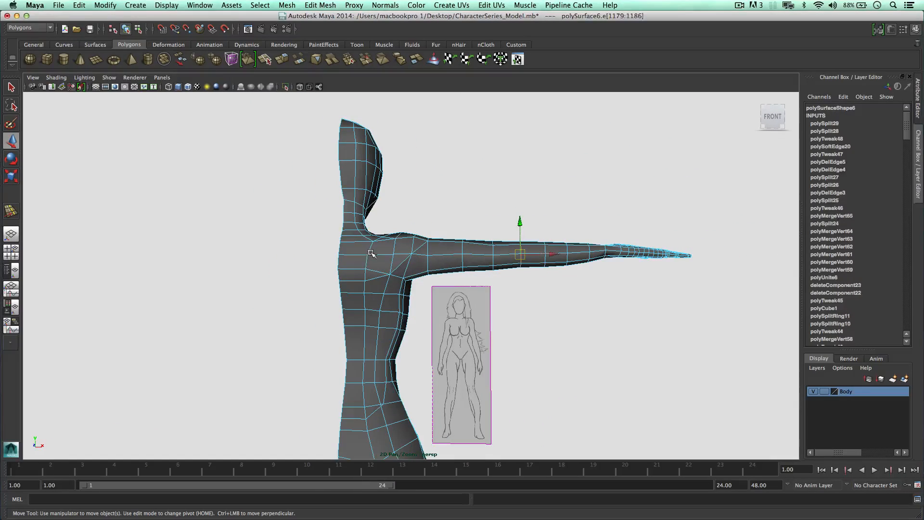
left_click(371, 247)
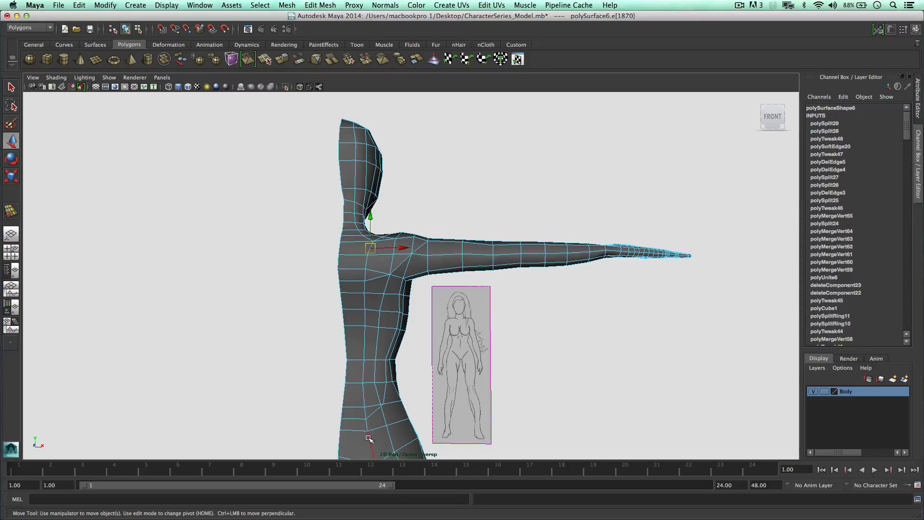
double_click(369, 439)
right_click_drag(363, 374, 357, 441, "shift")
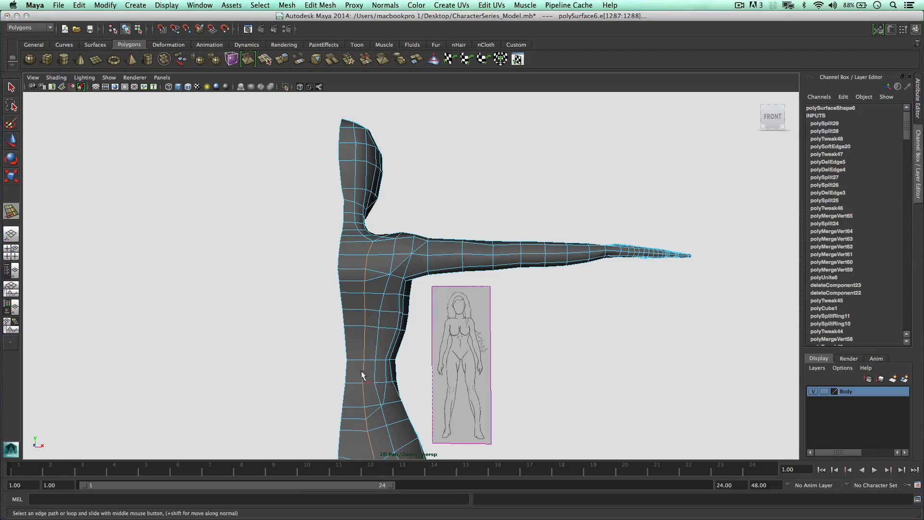
middle_click_drag(358, 360, 354, 361)
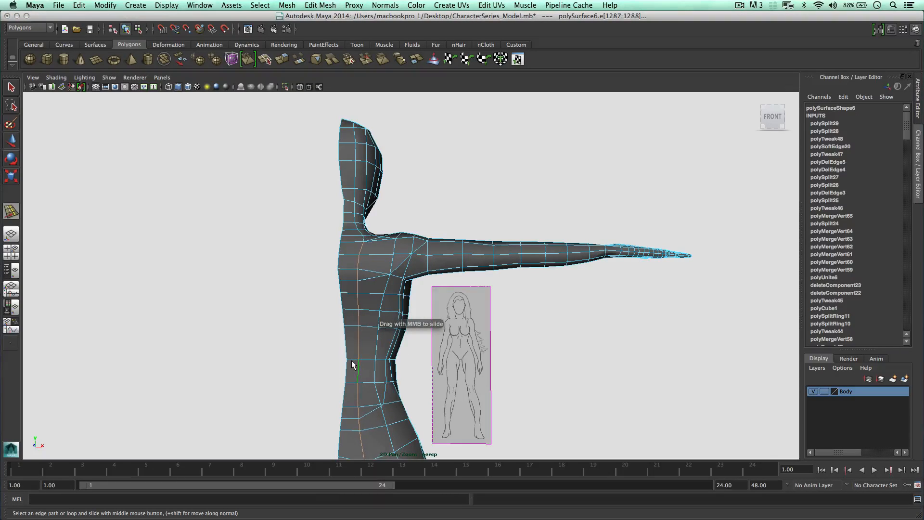
Step: Slide the second vertical edge loop on the back inward to even out the spacing across the torso
left_click(395, 244)
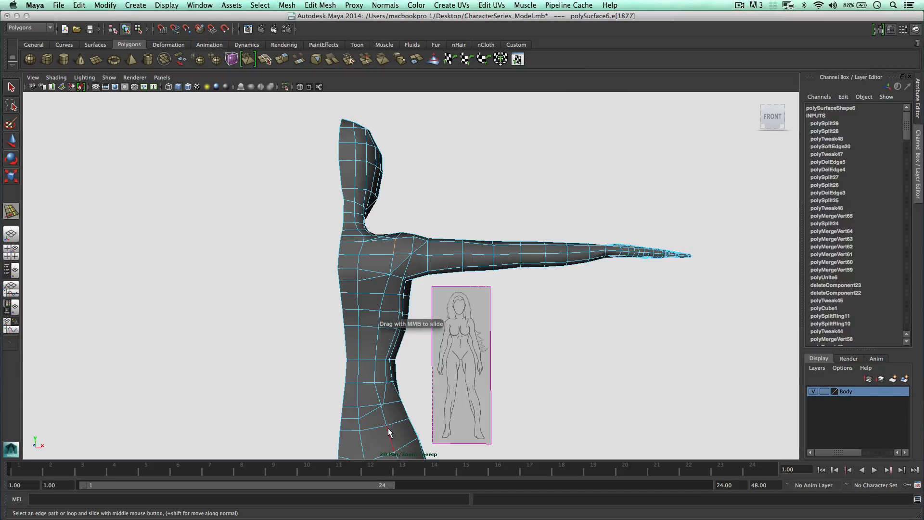
double_click(375, 374)
middle_click_drag(374, 371, 366, 369)
left_click_drag(391, 372, 359, 367, "alt")
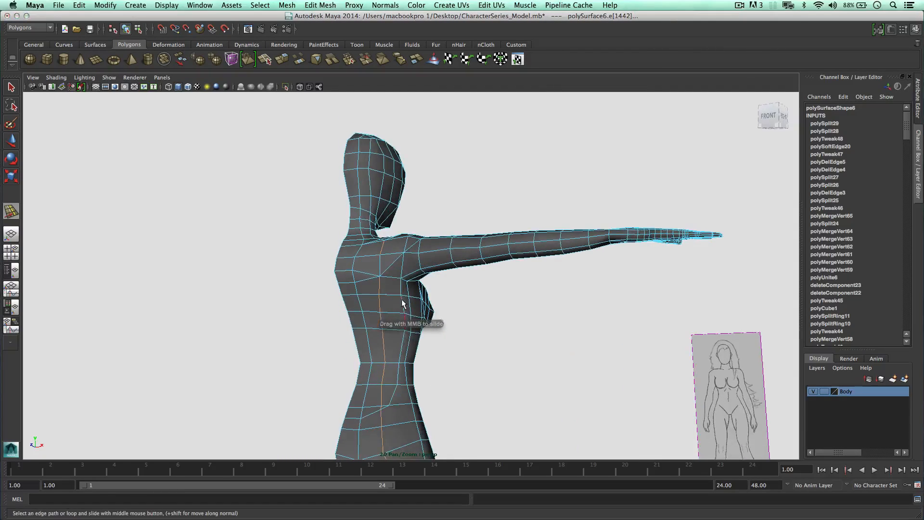
Step: Slide the vertical edge path below the armpit, running down to the hip, toward the back's centre
double_click(396, 389)
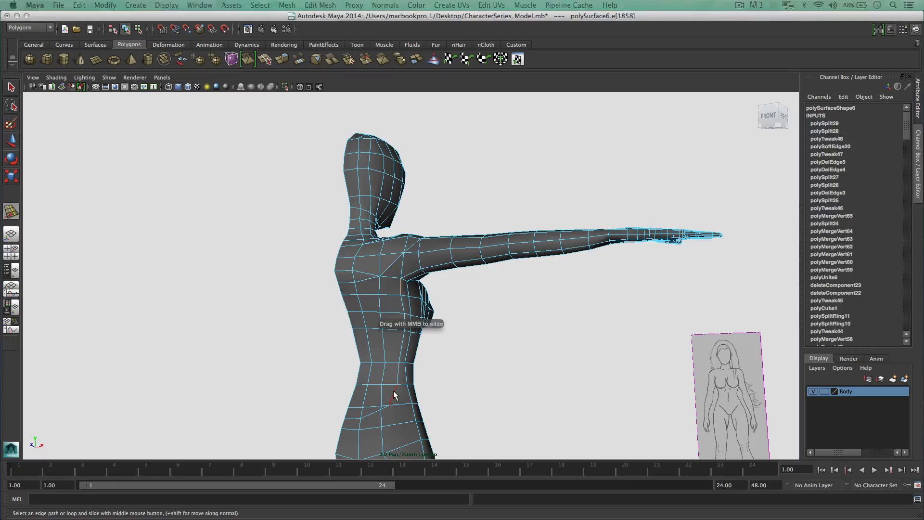
middle_click_drag(388, 386, 379, 388)
left_click_drag(380, 388, 402, 375, "alt")
scroll(399, 373, "up", 6)
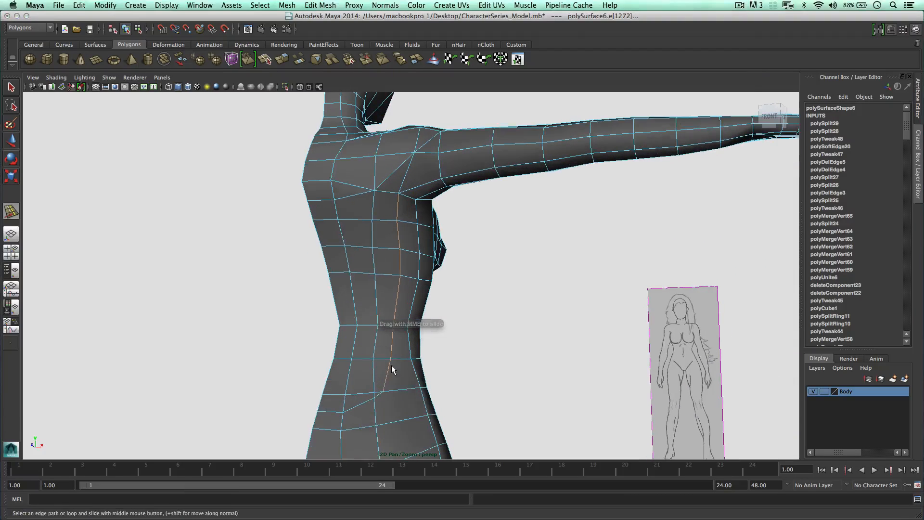
Step: Delete the two extra edges that run across the lower back from the hip to the centre line
key("w")
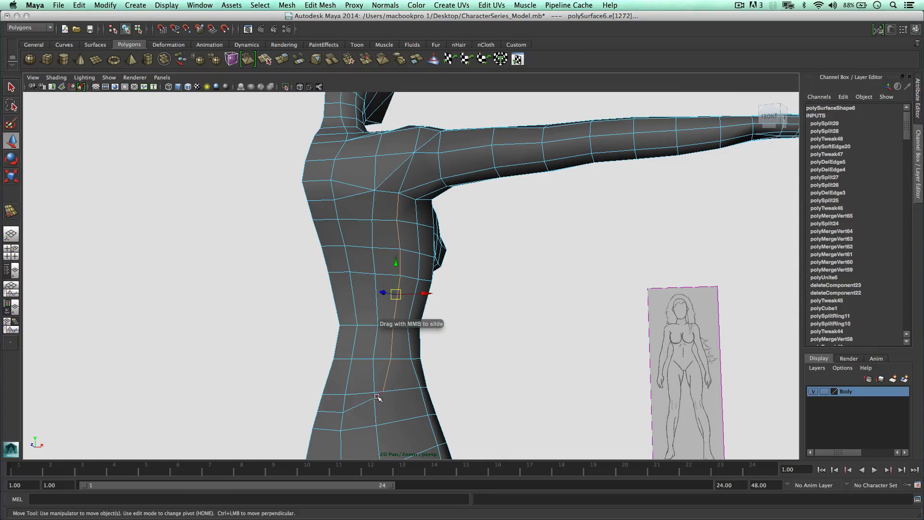
left_click(377, 397)
left_click(338, 406, "shift")
left_click(326, 410, "shift")
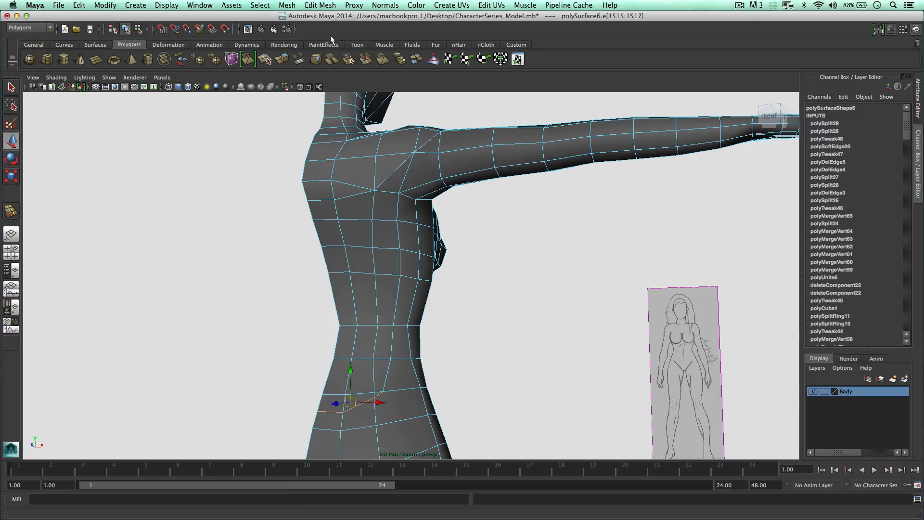
left_click(321, 6)
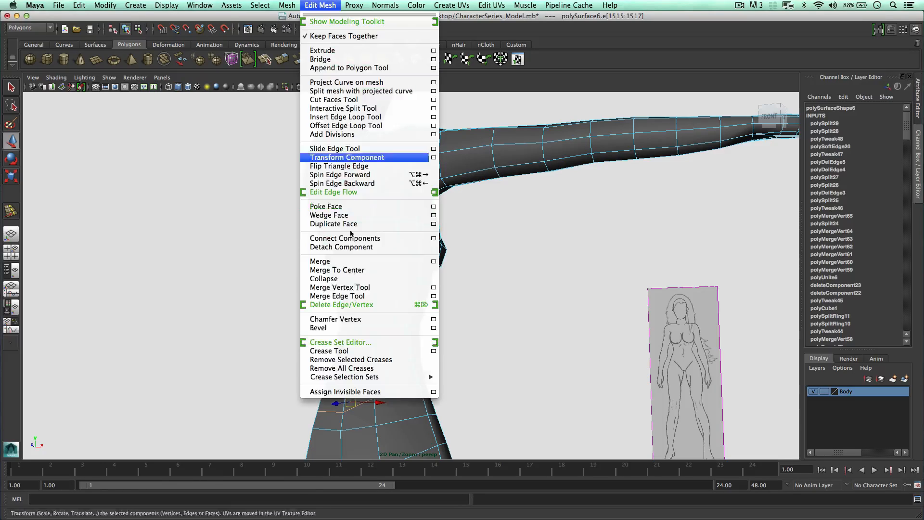
left_click(347, 305)
left_click(461, 345)
Step: Split a new edge path from the vertical loop's end vertex down the hip and across the buttock to the centre line
middle_click_drag(460, 345, 447, 255, "alt")
right_click_drag(387, 292, 342, 296)
left_click(372, 302)
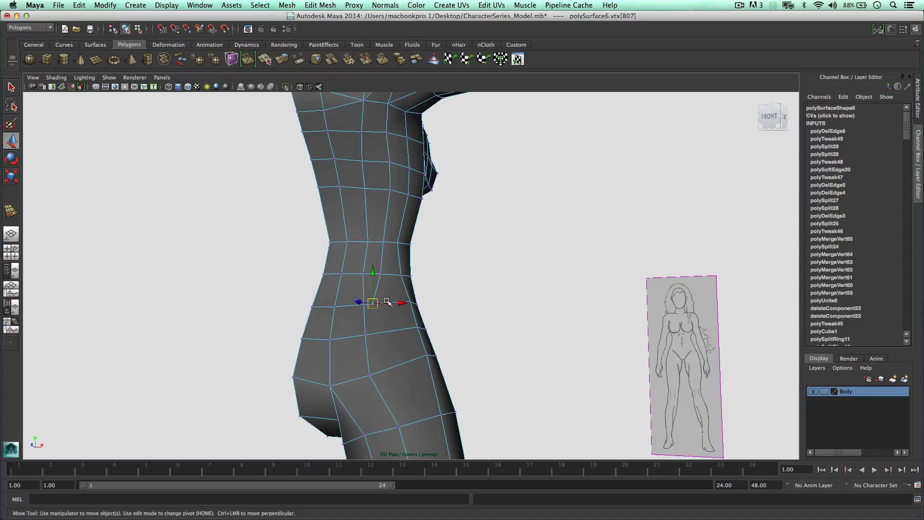
left_click_drag(402, 306, 375, 316, "alt")
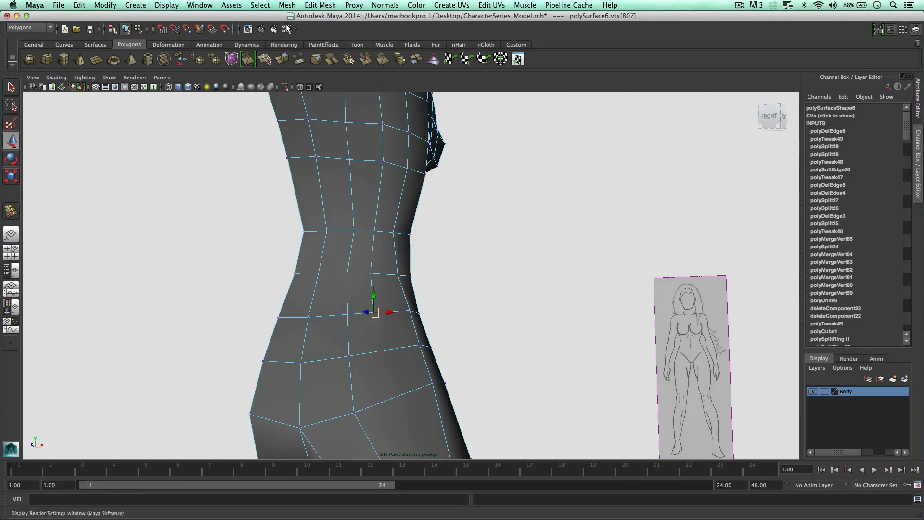
left_click(272, 59)
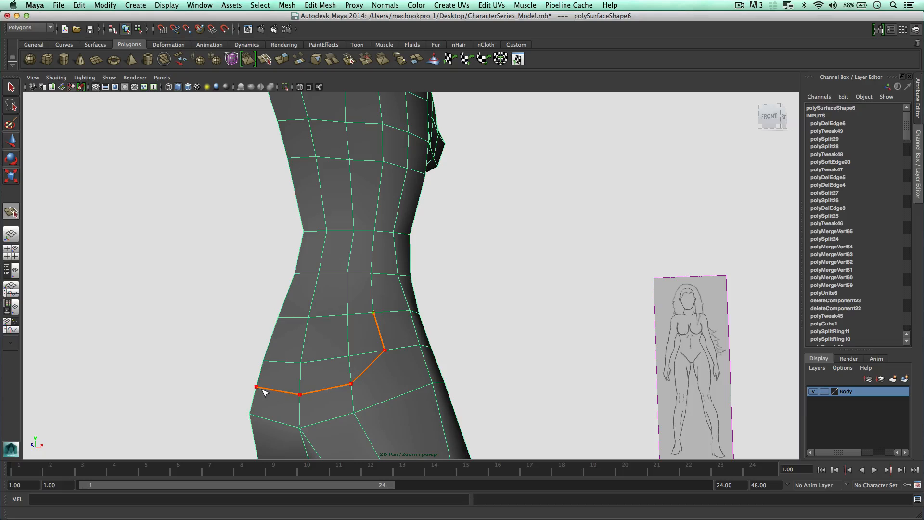
key("w")
left_click_drag(415, 293, 400, 314, "alt")
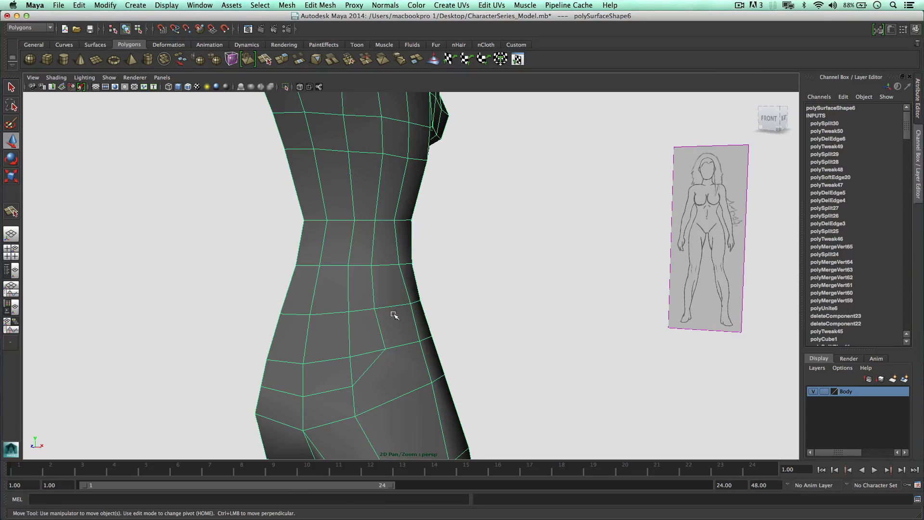
Step: Slide the horizontal edge loop above the hip upward toward the waist using the Slide Edge tool
right_click_drag(341, 350, 348, 285)
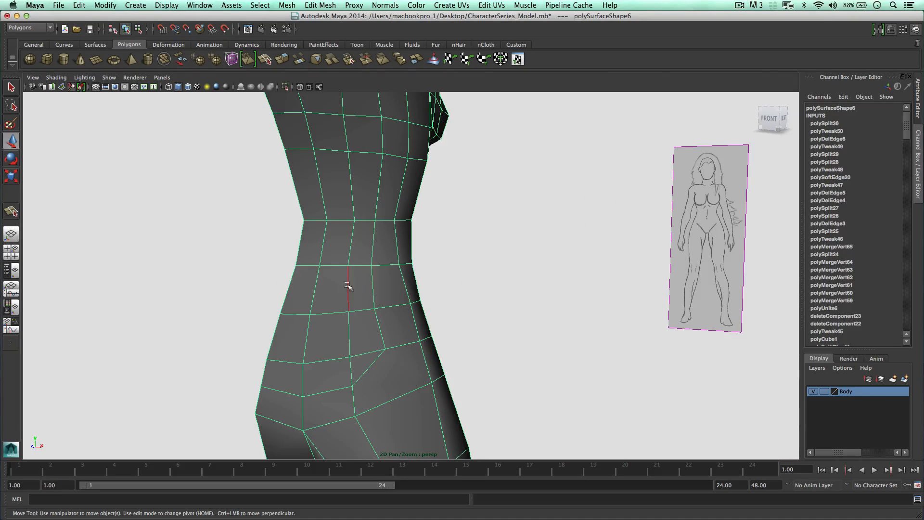
left_click(335, 359)
left_click_drag(367, 354, 412, 349, "alt")
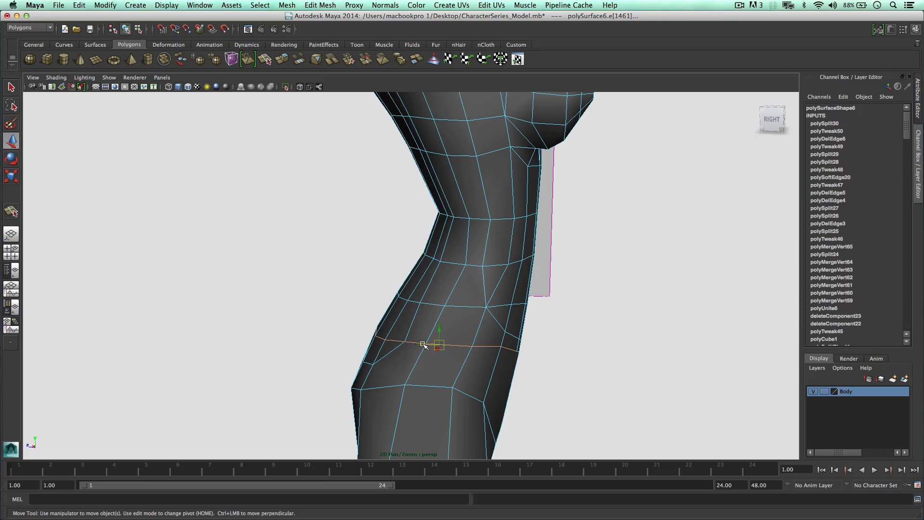
right_click_drag(416, 341, 406, 406, "shift")
left_click_drag(423, 351, 452, 311, "alt")
double_click(452, 299)
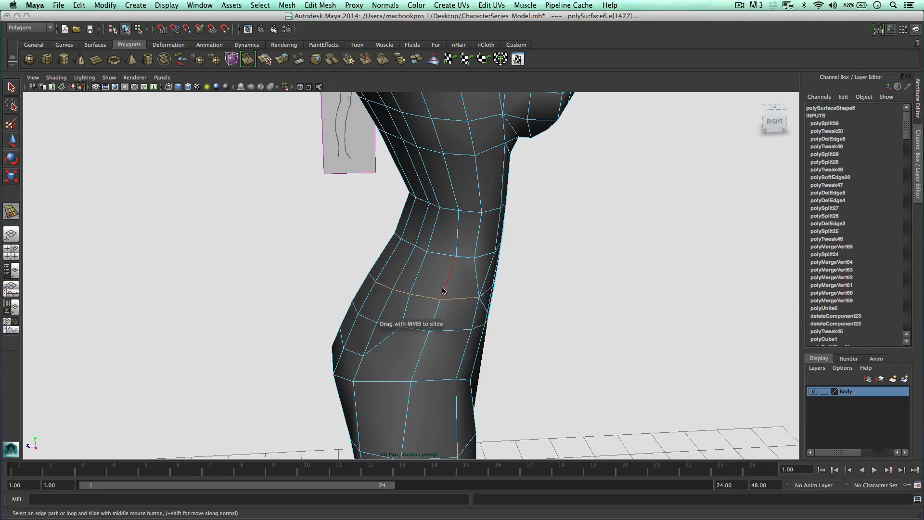
middle_click_drag(443, 290, 451, 288)
left_click_drag(453, 293, 445, 270, "alt")
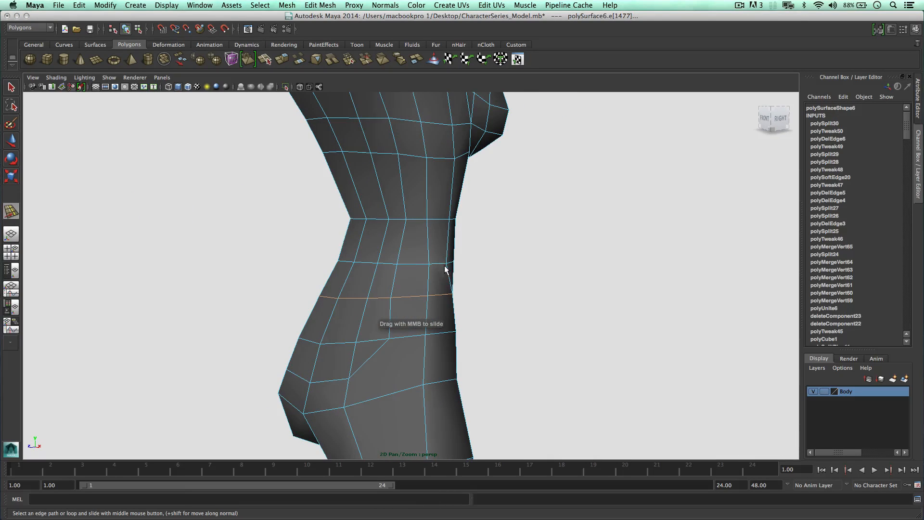
Step: Slide the horizontal edge loops around the waist and lower ribs to even out their spacing
double_click(410, 263)
middle_click_drag(411, 263, 415, 261)
right_click_drag(400, 221, 405, 221, "alt")
mouse_move(406, 221)
middle_mouse_down()
mouse_move(414, 224)
mouse_move(386, 213)
mouse_move(394, 216)
middle_mouse_up()
left_click_drag(395, 217, 425, 200, "alt")
middle_click_drag(401, 165, 415, 222, "alt")
double_click(401, 223)
left_click_drag(415, 214, 481, 217, "alt")
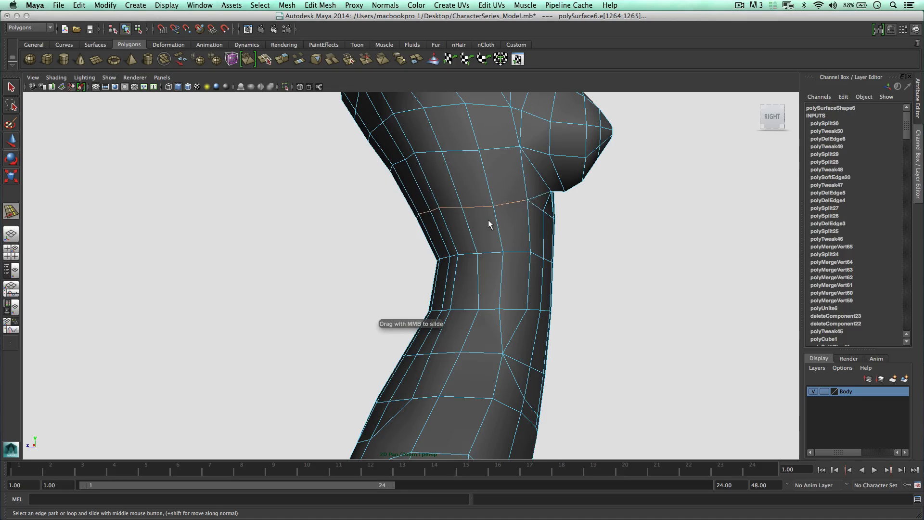
Step: Slide the horizontal edge loop across the hip and lower abdomen downward toward the thigh
mouse_move(487, 241)
middle_mouse_down("alt")
mouse_move(458, 324)
mouse_move(503, 245)
middle_mouse_up("alt")
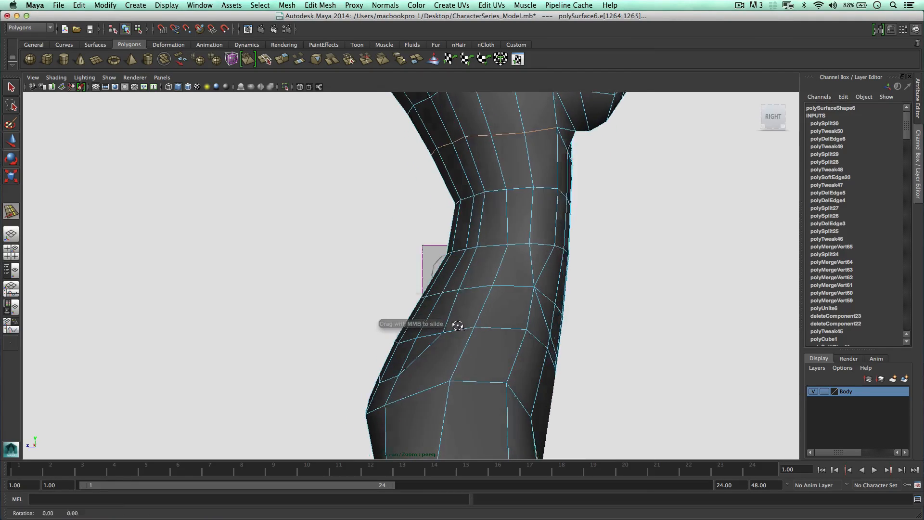
left_click_drag(456, 324, 485, 318, "alt")
left_click(546, 342)
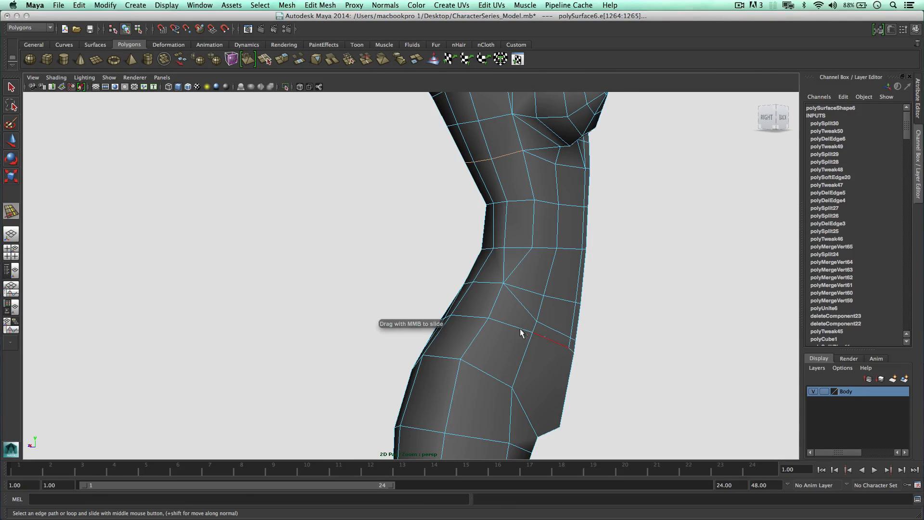
left_click(470, 317)
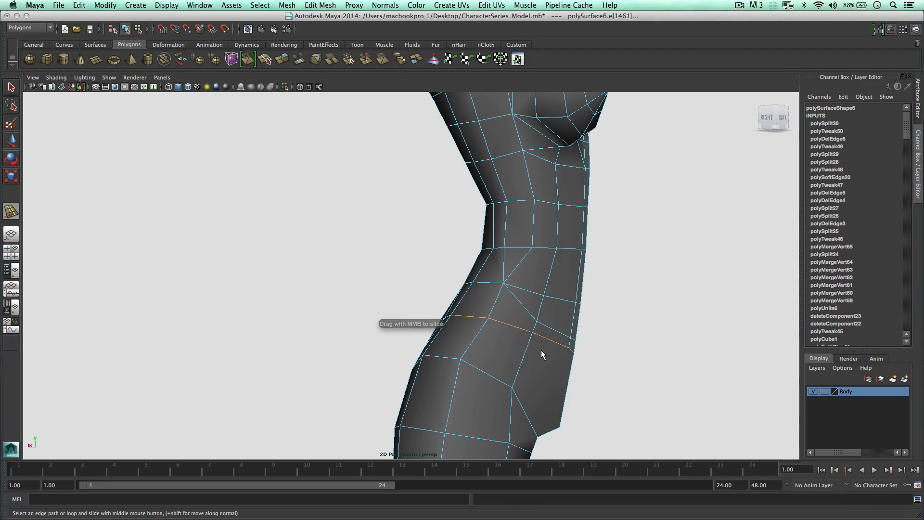
middle_click_drag(541, 351, 532, 356)
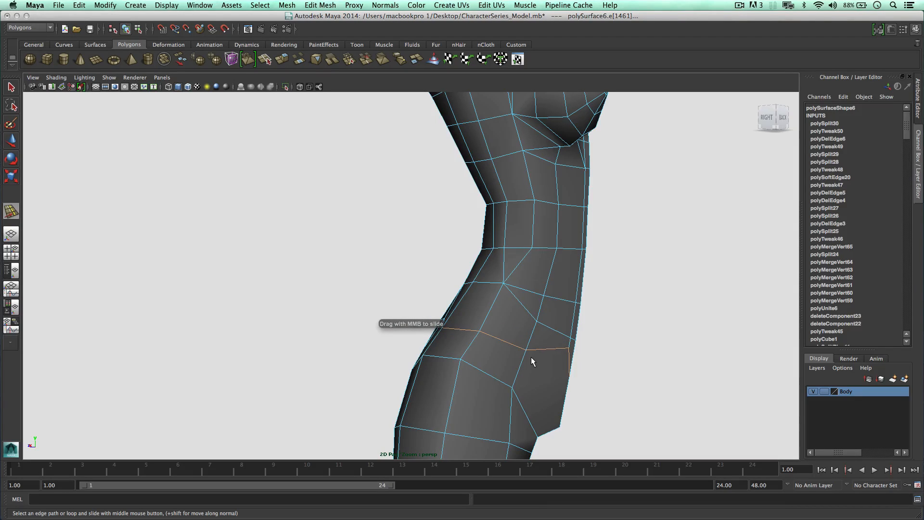
Step: Lower the vertex beside the lower abdomen's midline and snap it onto the midline vertex below
middle_click_drag(524, 314, 499, 293, "alt")
key("w")
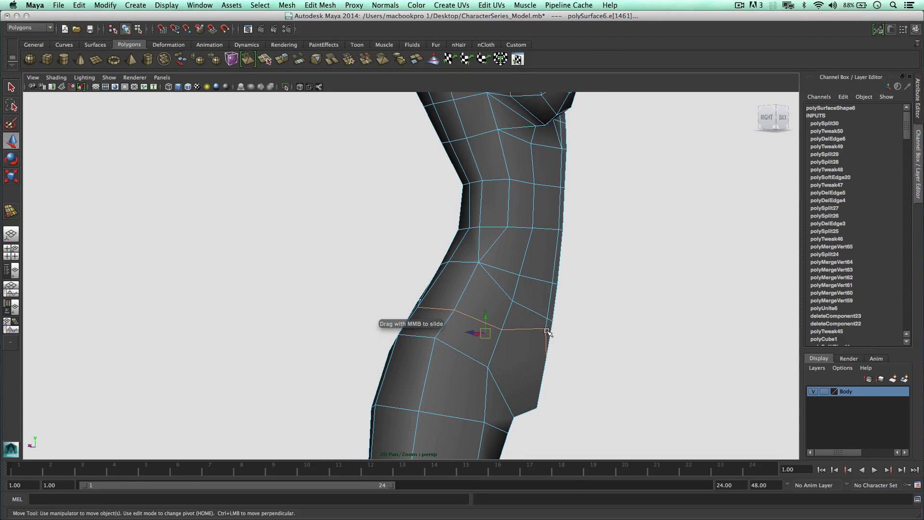
left_click(545, 331)
right_click_drag(544, 328, 542, 329)
left_click(543, 329)
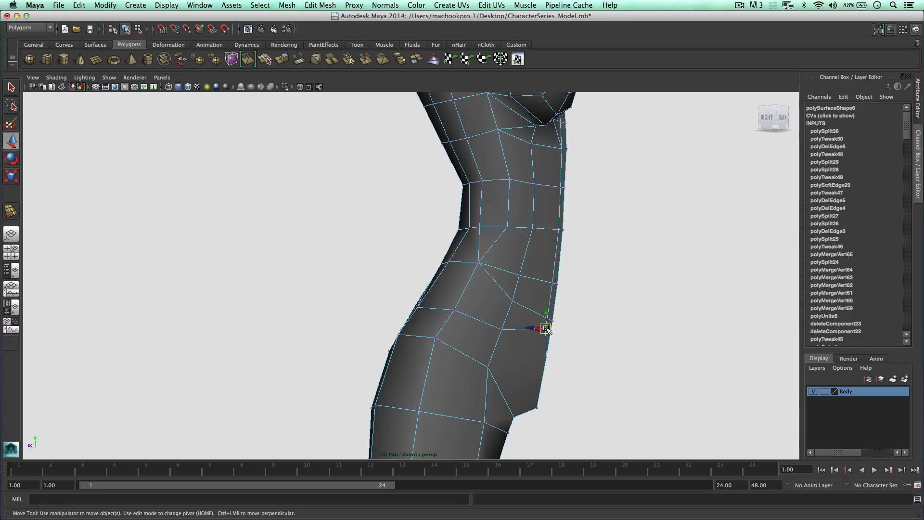
left_click_drag(548, 315, 548, 318)
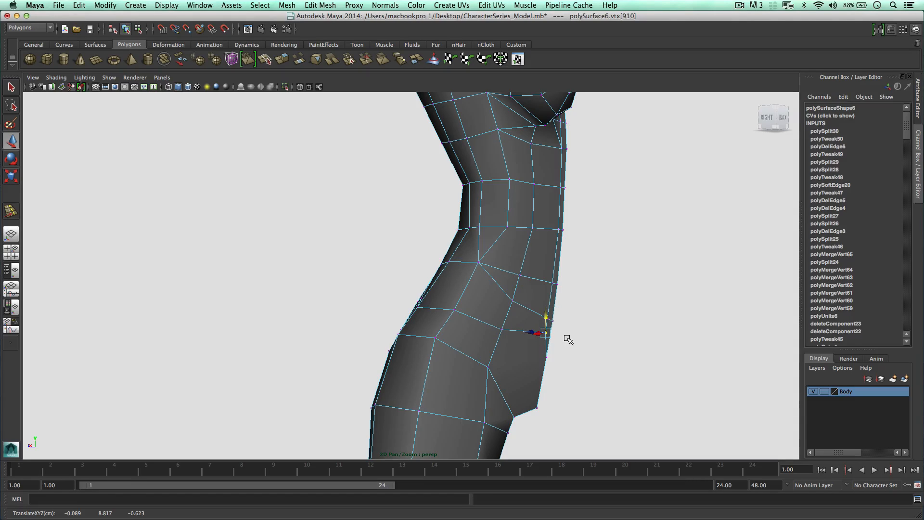
key("v")
middle_click(548, 359)
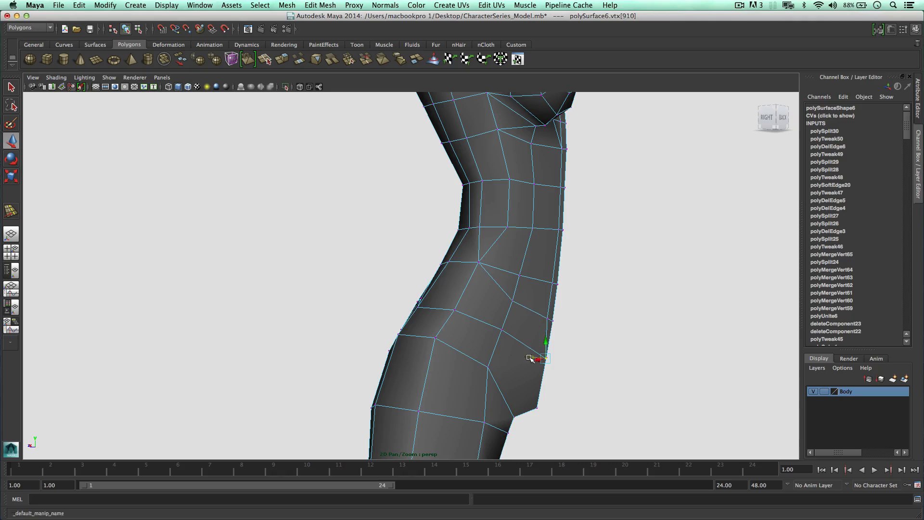
Step: Pull the snapped lower-abdomen vertex slightly back from the midline along its horizontal edge
scroll(544, 359, "up", 3)
middle_click_drag(570, 372, 584, 383)
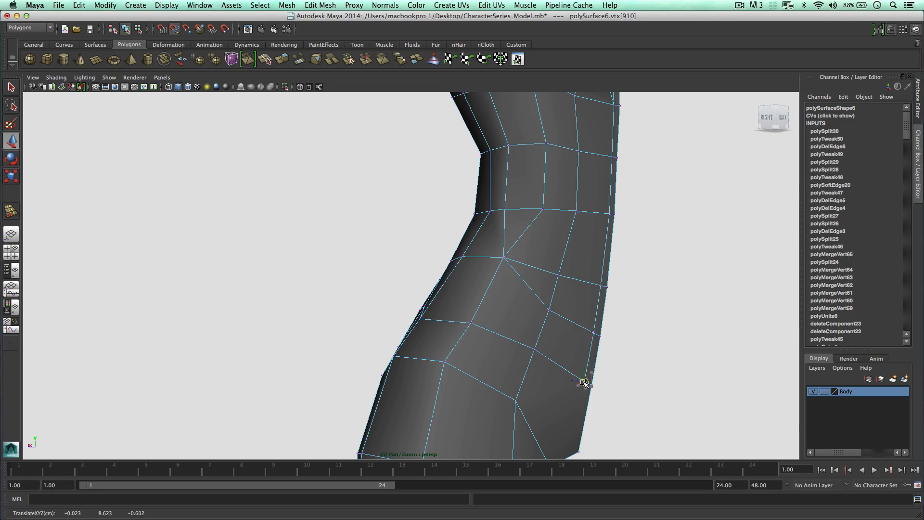
left_click_drag(583, 383, 582, 363, "alt")
left_click_drag(573, 316, 518, 291, "alt")
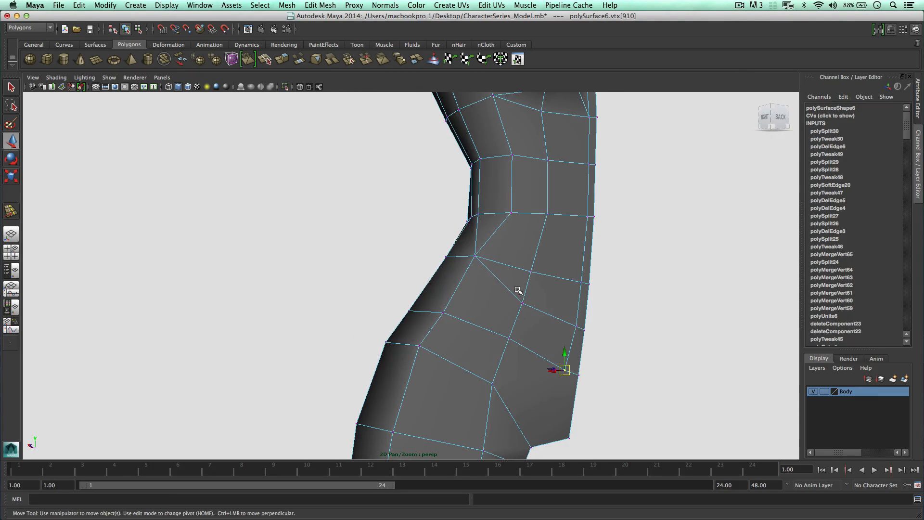
Step: Delete the short vertical edge beside the lower-abdomen midline and cut a replacement edge from the vertex above to the midline vertex
right_click_drag(576, 336, 575, 275)
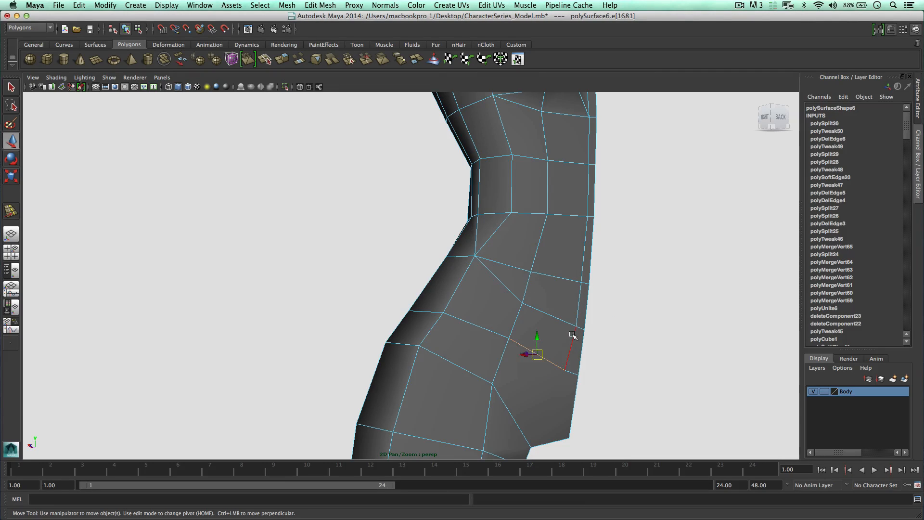
left_click(573, 335)
left_click(320, 5)
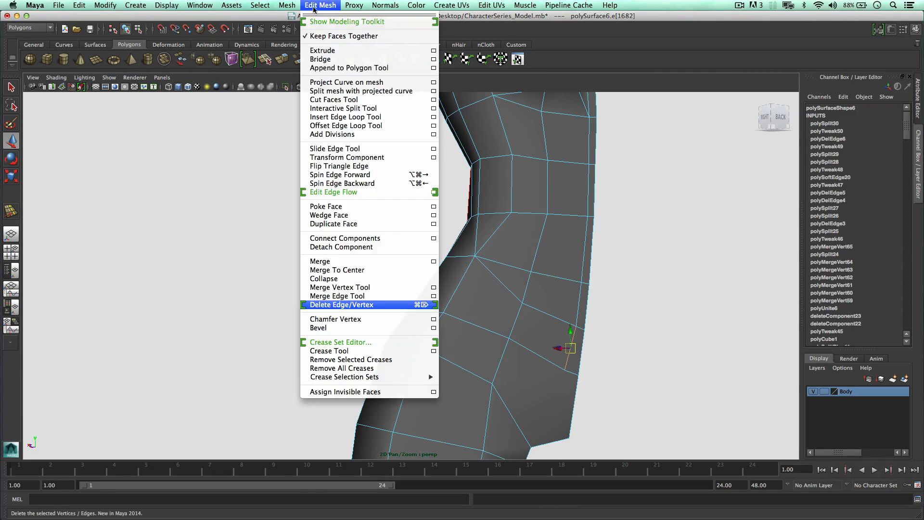
left_click(342, 304)
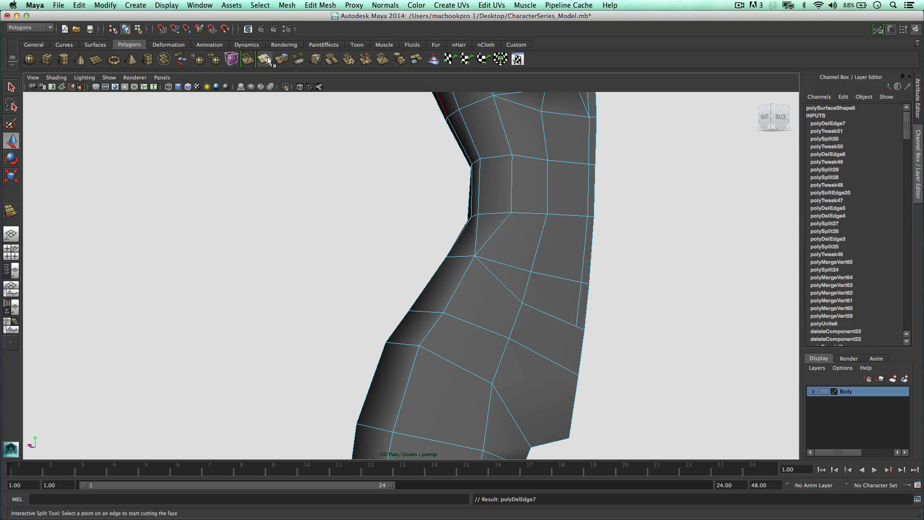
left_click(265, 59)
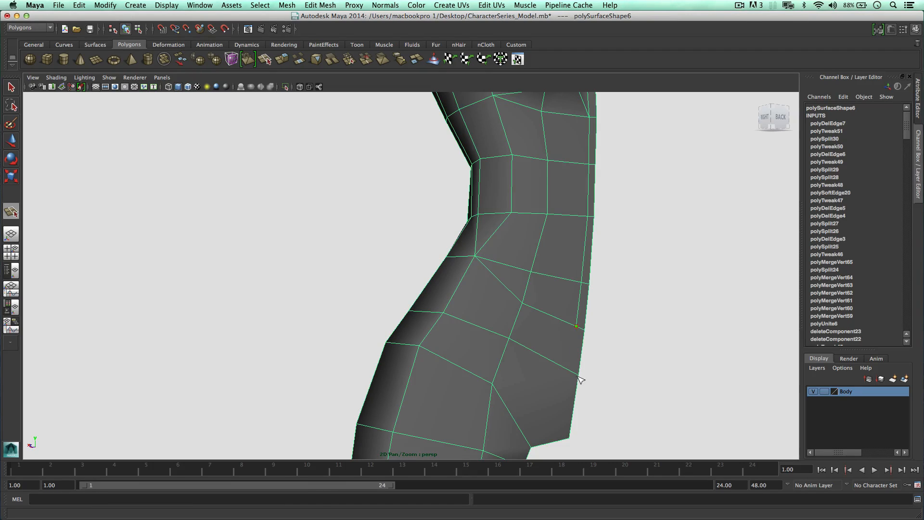
key("w")
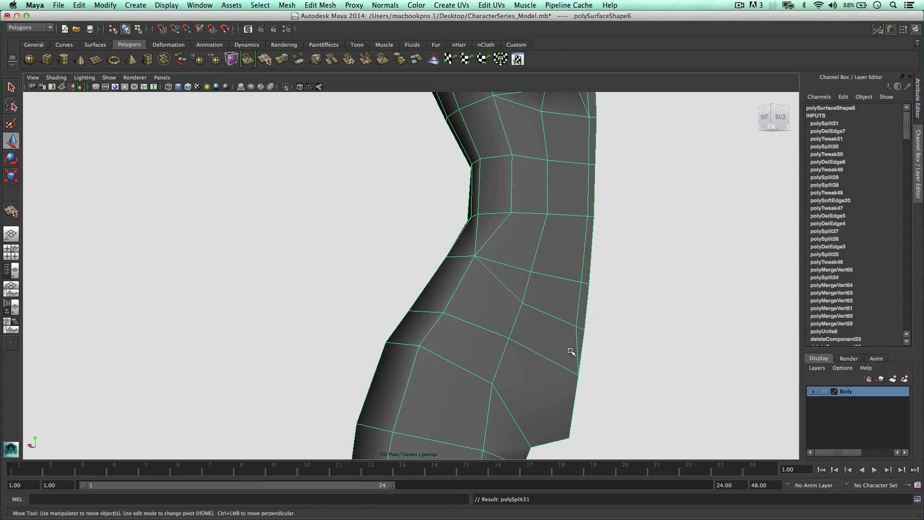
Step: Slide the vertical edges beside the front midline, from waist to lower abdomen, away from the midline
right_click_drag(587, 306, 587, 278)
left_click(578, 306)
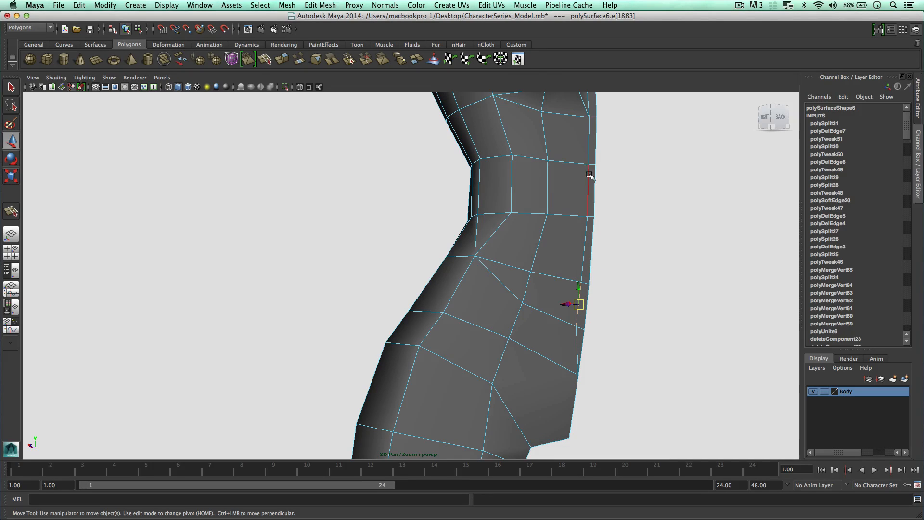
left_click(570, 244)
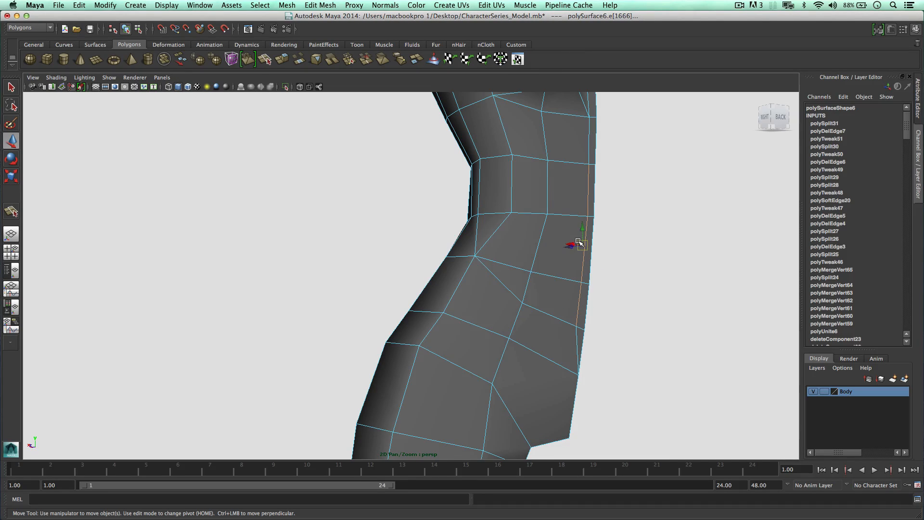
right_click_drag(579, 242, 575, 272, "shift")
middle_click_drag(573, 264, 564, 266)
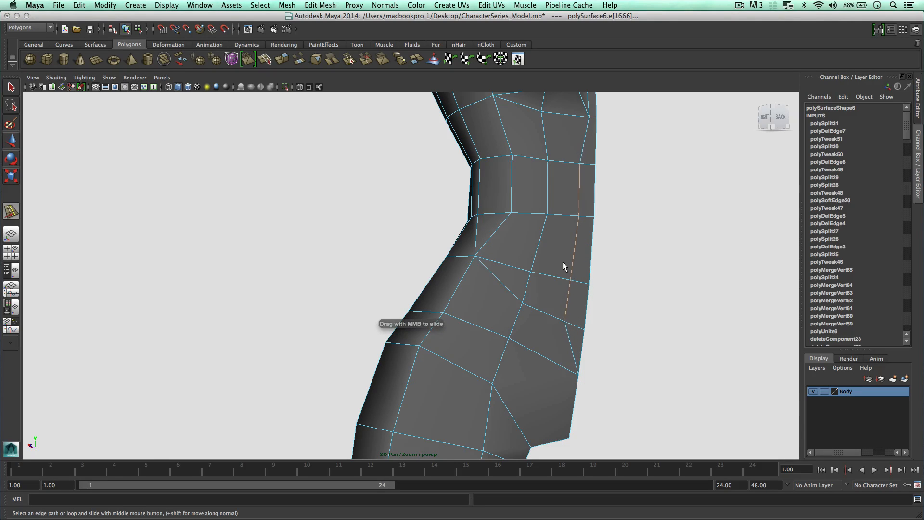
Step: Slide the next vertical edge loop on the front torso slightly toward the midline
left_click(526, 285)
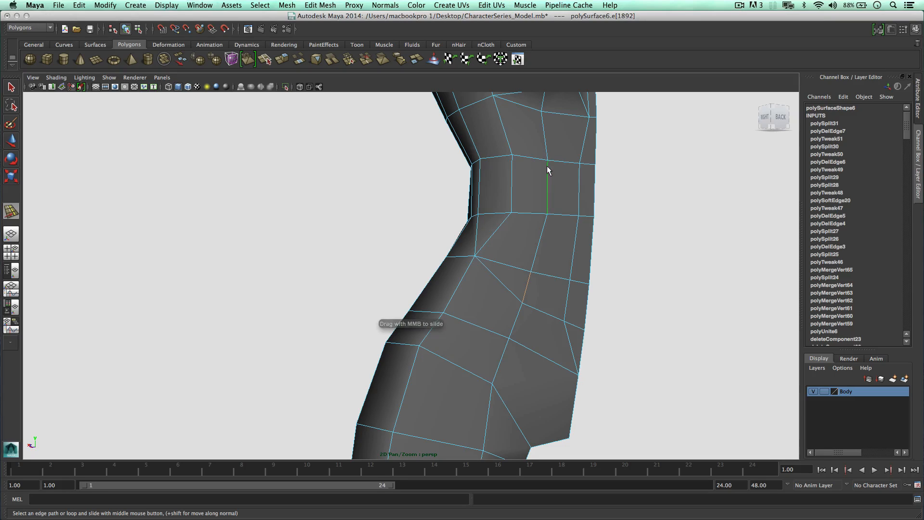
double_click(548, 169)
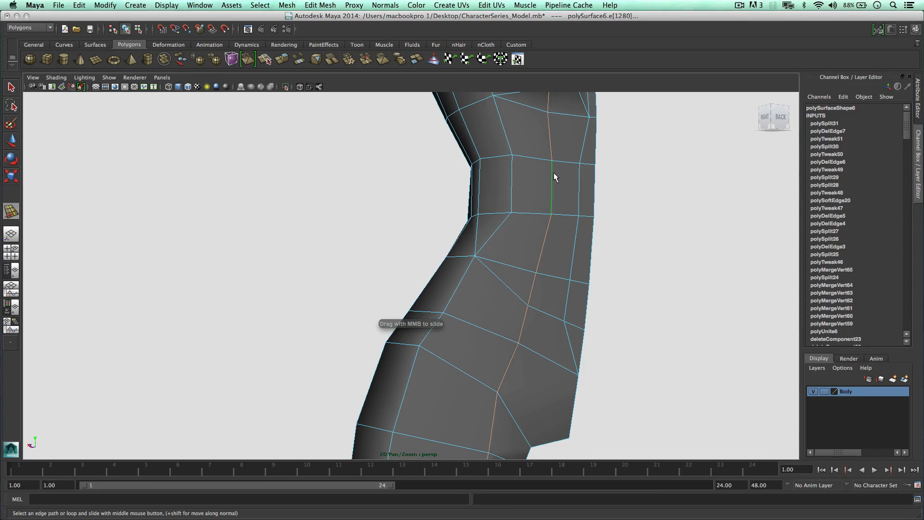
left_click_drag(554, 177, 460, 303, "alt")
left_click(563, 197)
Step: Slide the horizontal edges across the upper hip to even out their spacing below the waist
left_click(435, 301)
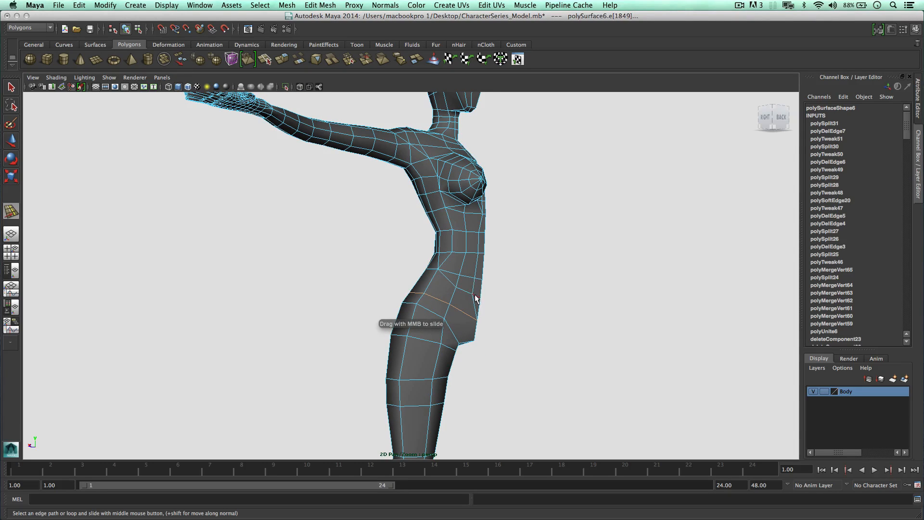
left_click(448, 280)
mouse_move(435, 279)
left_mouse_down("alt")
mouse_move(524, 283)
mouse_move(434, 285)
left_mouse_up("alt")
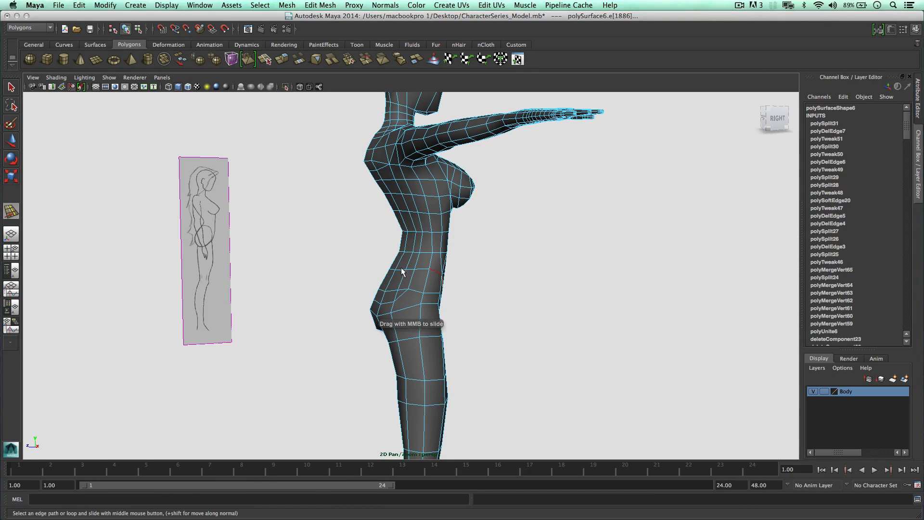
left_click(391, 268)
left_click(434, 273, "shift")
scroll(414, 275, "up", 5)
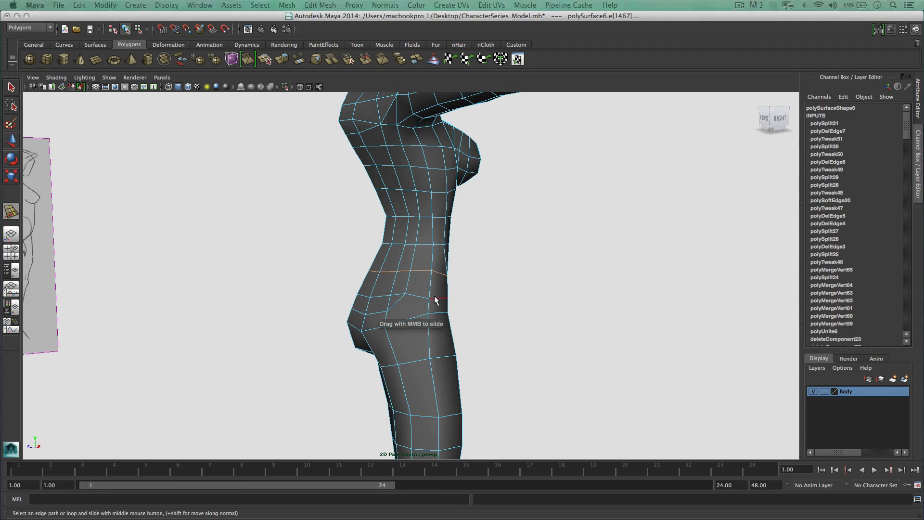
Step: Scale the short horizontal edges on the side of the hip vertically to flatten them into a straighter line
double_click(412, 296)
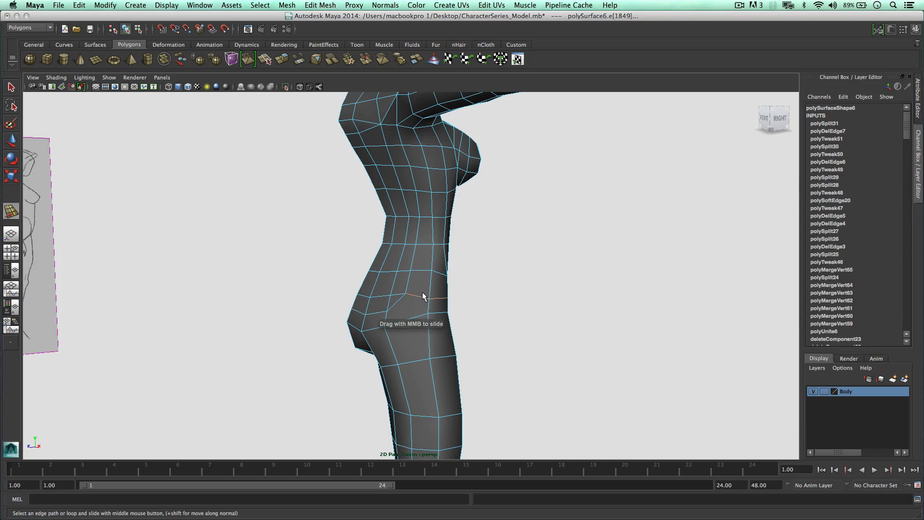
key("w")
key("e")
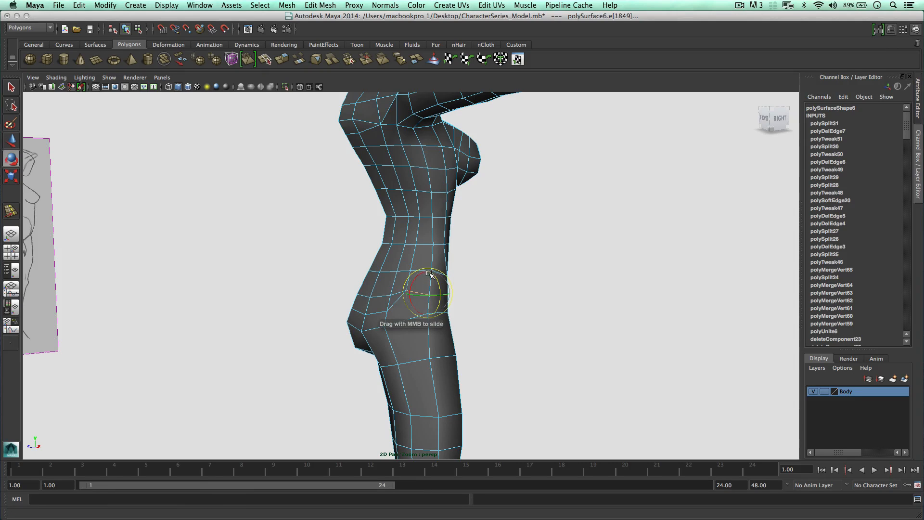
key("r")
mouse_move(431, 279)
left_mouse_down()
mouse_move(429, 313)
mouse_move(430, 296)
left_mouse_up()
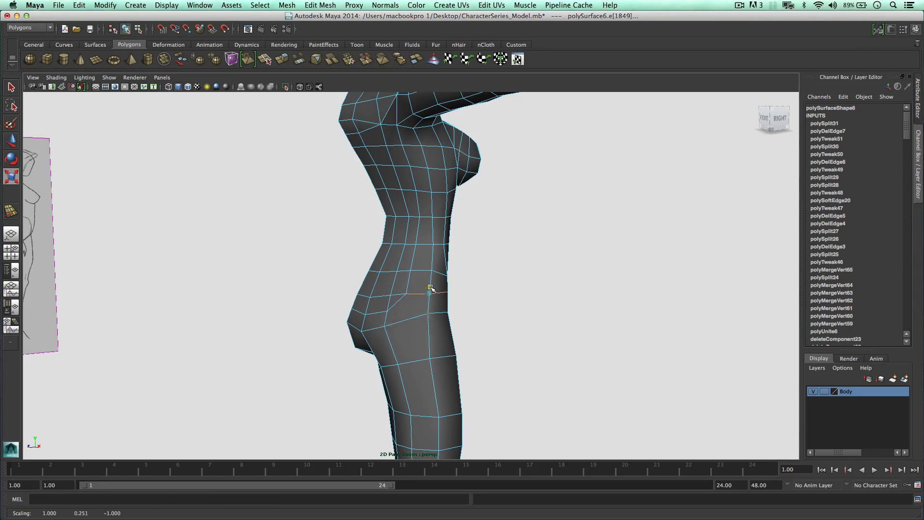
Step: Raise the vertex at the front side of the hip along its vertical edge
right_click(417, 294)
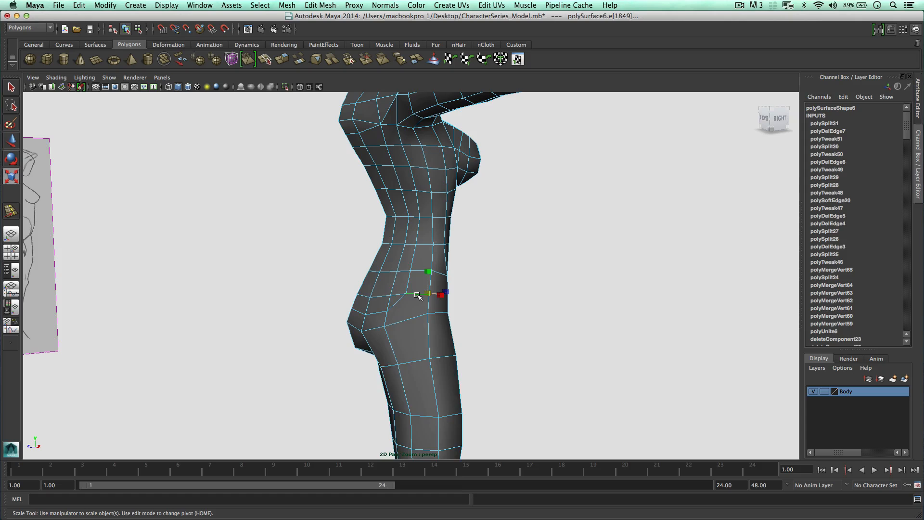
right_click_drag(418, 295, 408, 293)
right_click_drag(407, 294, 424, 300, "alt")
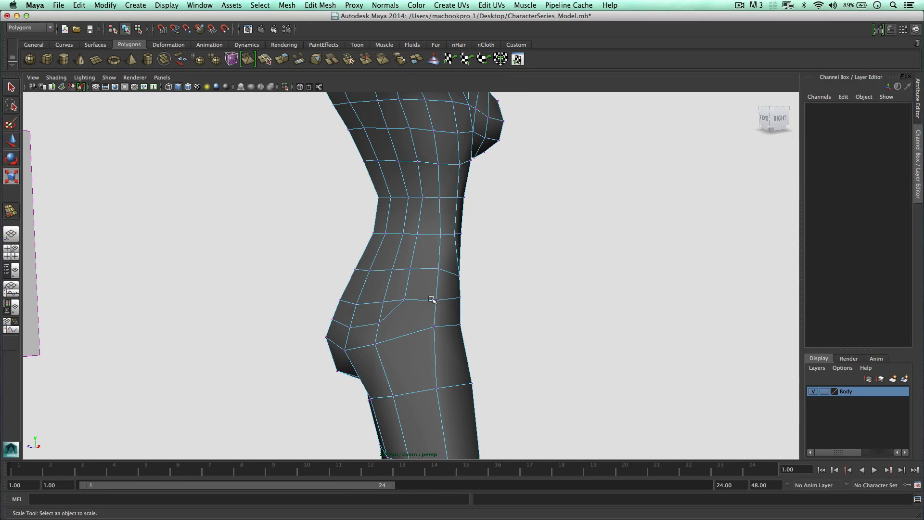
left_click(432, 300)
scroll(438, 295, "up", 2)
key("w")
scroll(441, 292, "up", 1)
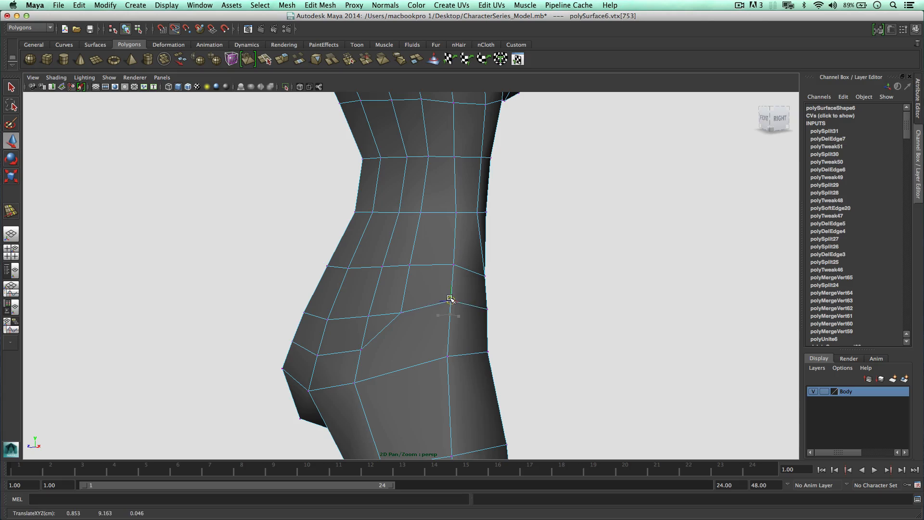
Step: Lower the vertex on the lower buttock along its vertical edge and raise the vertex on the upper outer buttock
mouse_move(435, 299)
left_mouse_down("alt")
mouse_move(390, 288)
mouse_move(491, 291)
mouse_move(449, 347)
mouse_move(396, 337)
mouse_move(336, 352)
left_mouse_up("alt")
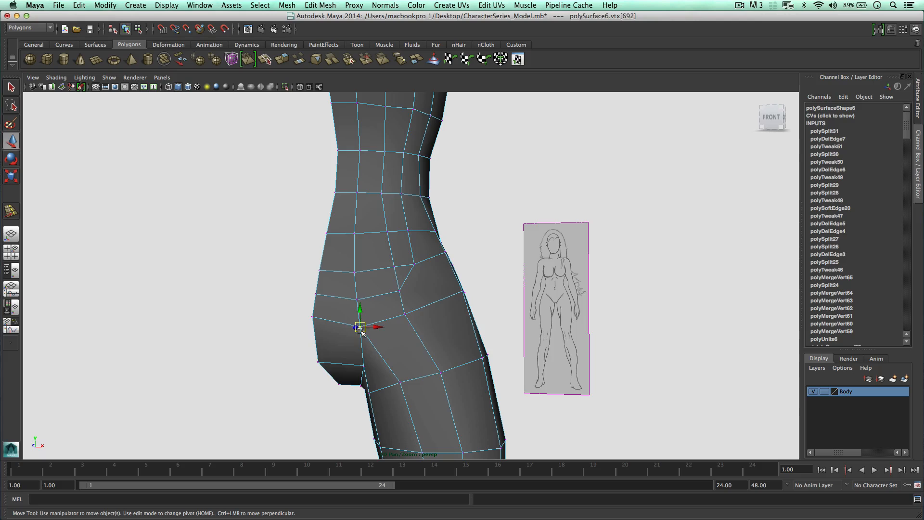
middle_click_drag(361, 347, 363, 346)
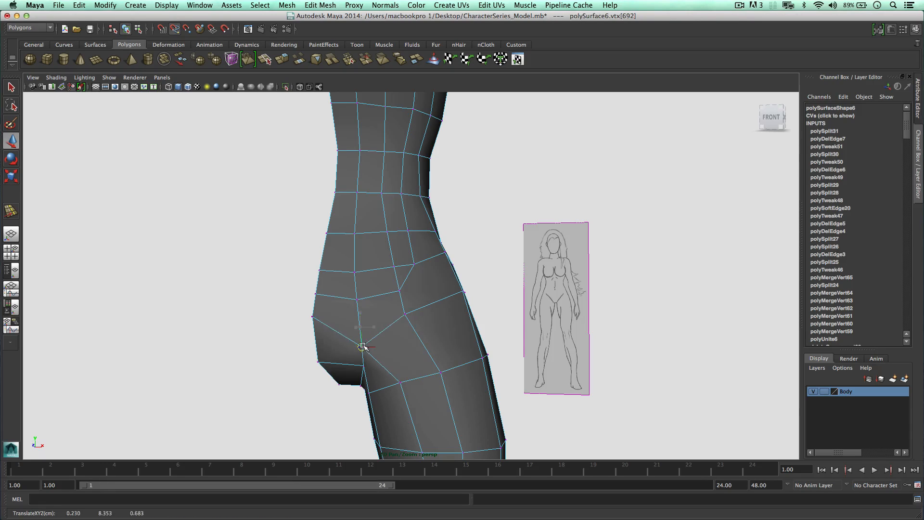
left_click(398, 289)
middle_click_drag(394, 272, 398, 281)
Step: Adjust the vertices along the outer buttock and side of the hip to smooth the edge row above the thigh
left_click(404, 314)
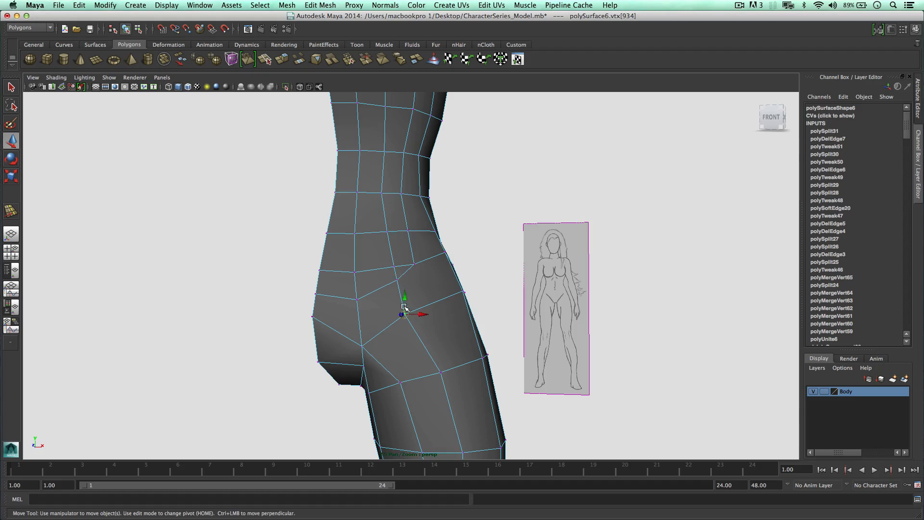
left_click_drag(405, 299, 454, 304)
key("super+z")
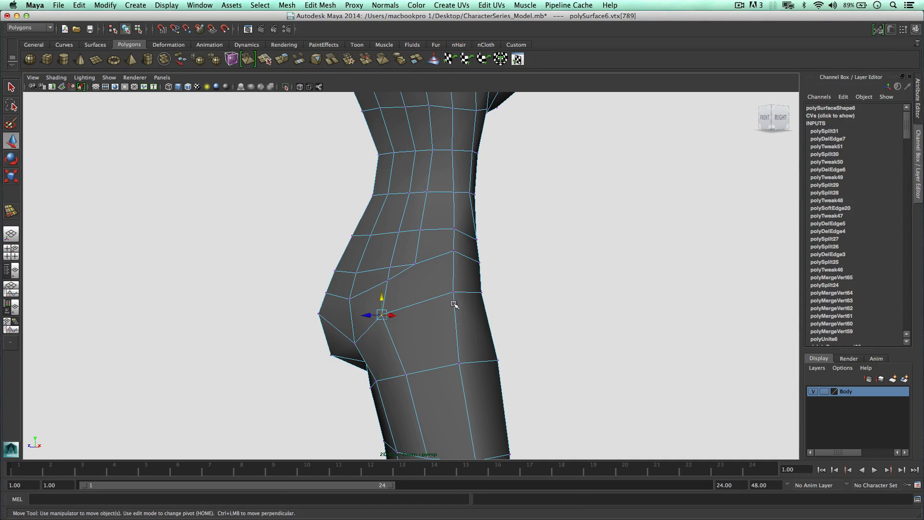
left_click(459, 275)
left_click(453, 292)
mouse_move(454, 292)
left_mouse_down()
mouse_move(452, 278)
mouse_move(419, 277)
mouse_move(499, 282)
mouse_move(402, 305)
mouse_move(465, 299)
mouse_move(376, 314)
mouse_move(477, 295)
mouse_move(448, 305)
left_mouse_up()
left_click(408, 305)
Step: Slide the uppermost thigh edge loop upward toward the hip
middle_click_drag(447, 304, 434, 268, "alt")
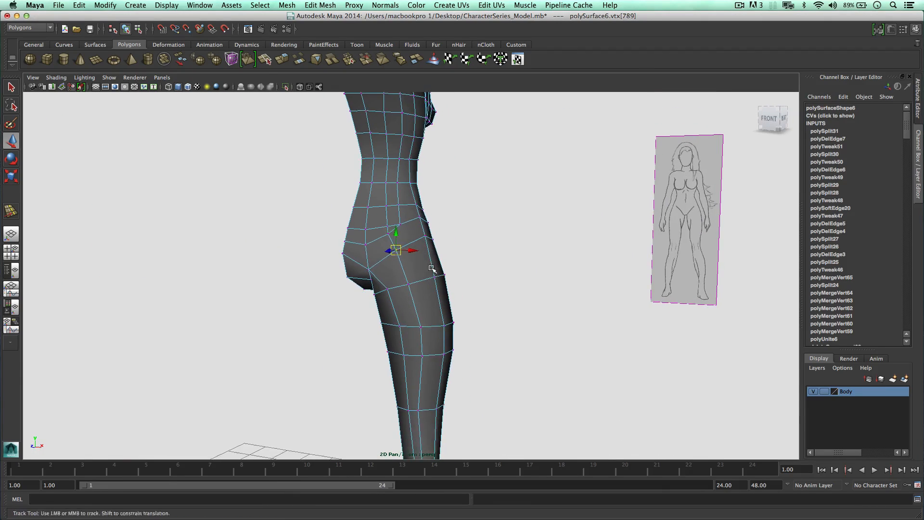
left_click_drag(433, 267, 423, 278, "alt")
right_click_drag(424, 281, 414, 349)
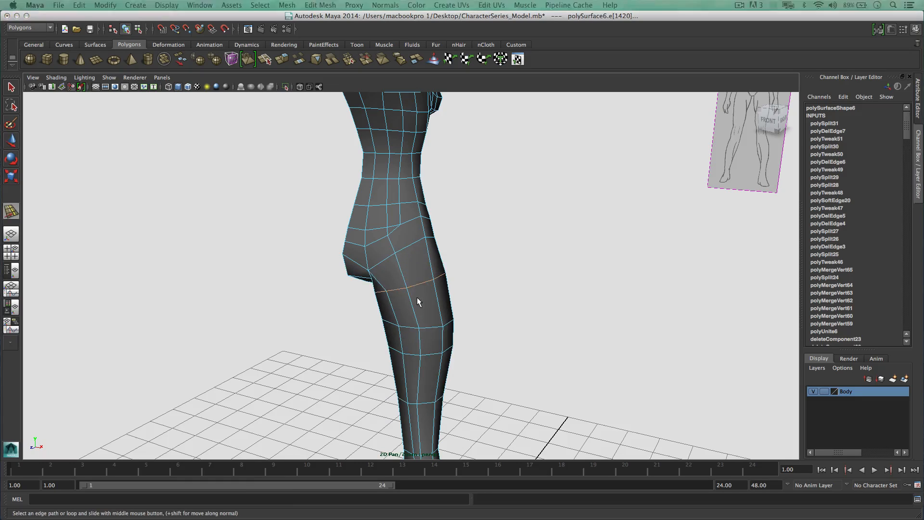
middle_click_drag(424, 293, 406, 292)
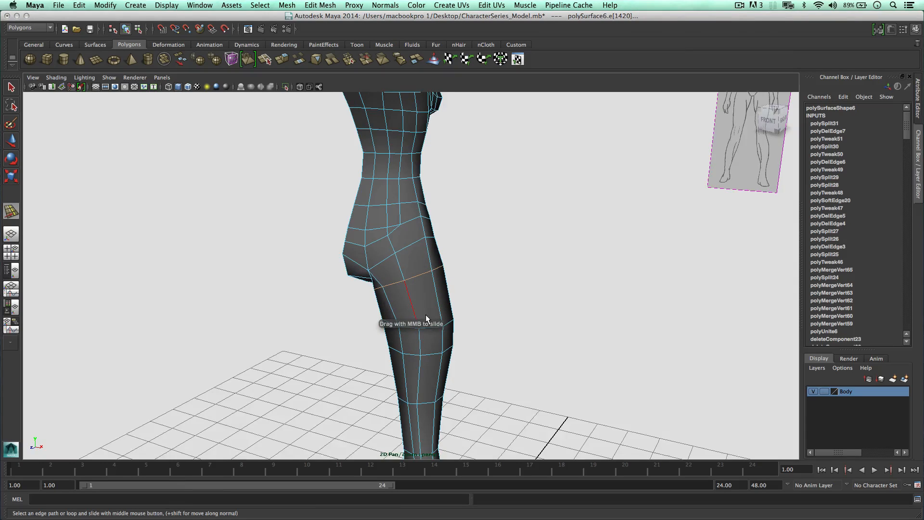
left_click_drag(426, 314, 437, 292, "alt")
left_click(456, 376)
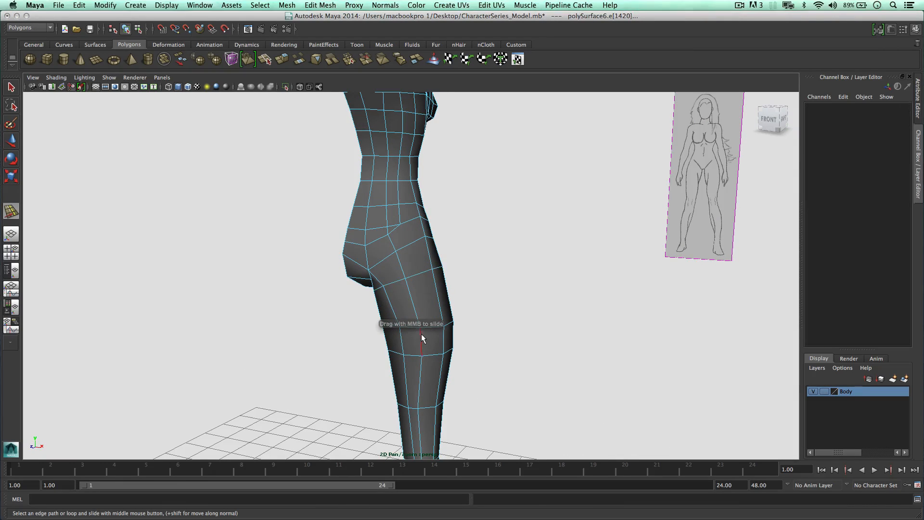
Step: Slide the two mid-thigh edge loops down toward the knee
middle_click_drag(433, 360, 435, 296, "alt")
left_click(438, 267)
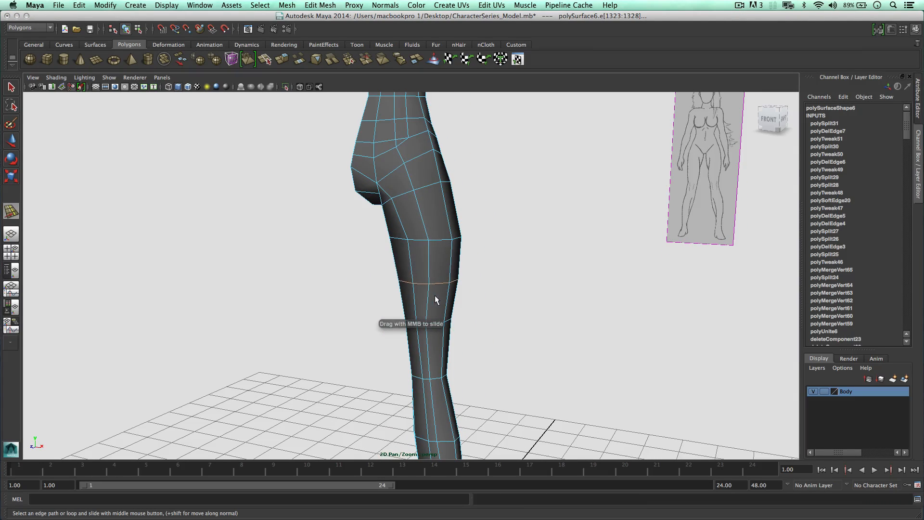
left_click(439, 246)
Step: Insert one edge loop around the upper thigh and another just below the knee
left_click(320, 5)
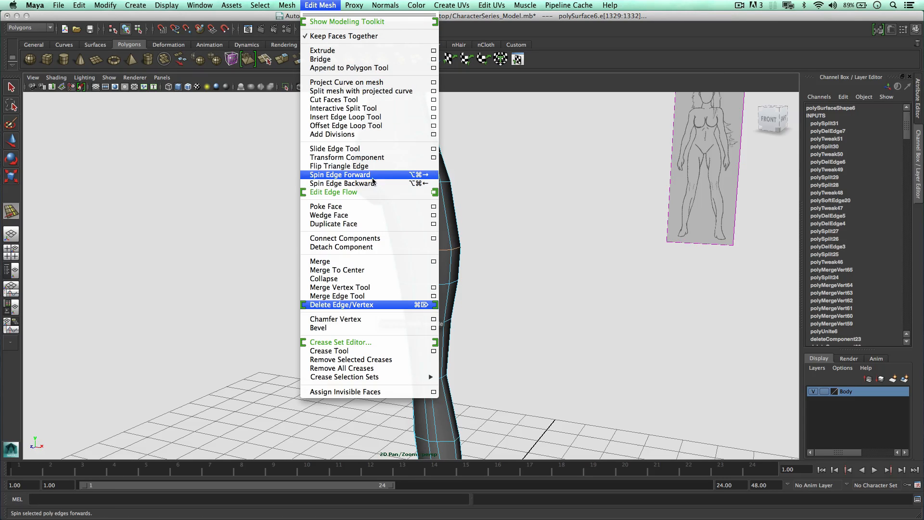
left_click(418, 192)
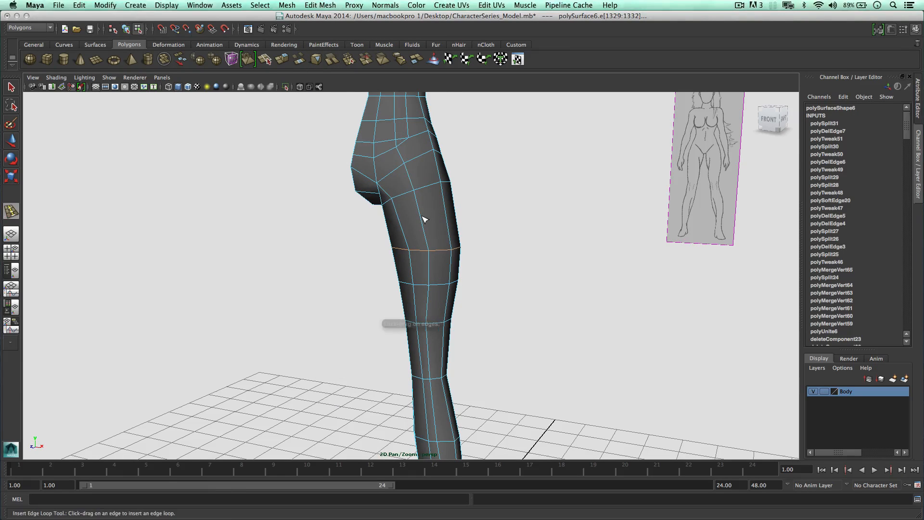
left_click(422, 219)
middle_click_drag(424, 222, 454, 142, "alt")
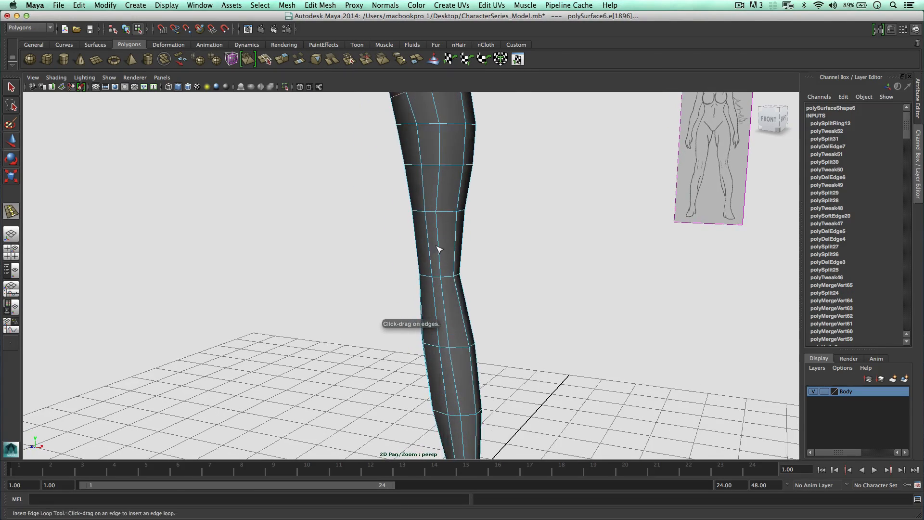
scroll(446, 266, "down", 3)
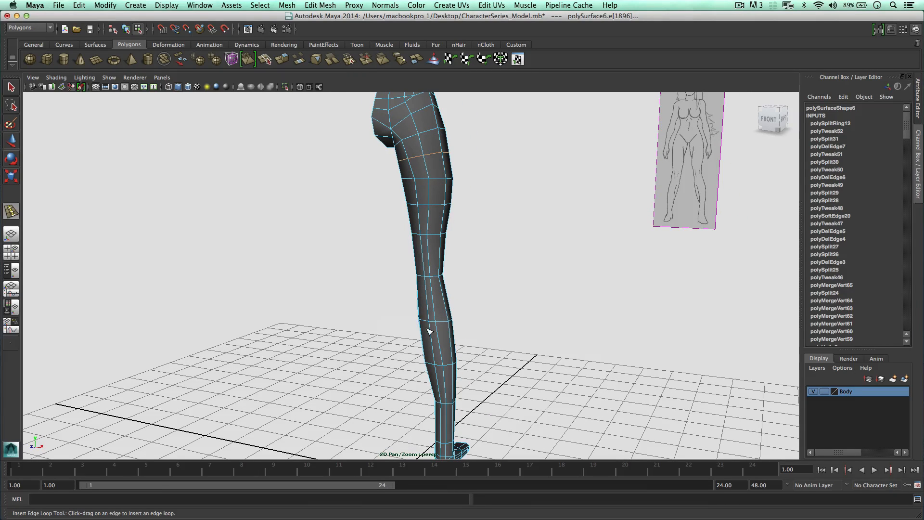
left_click(435, 304)
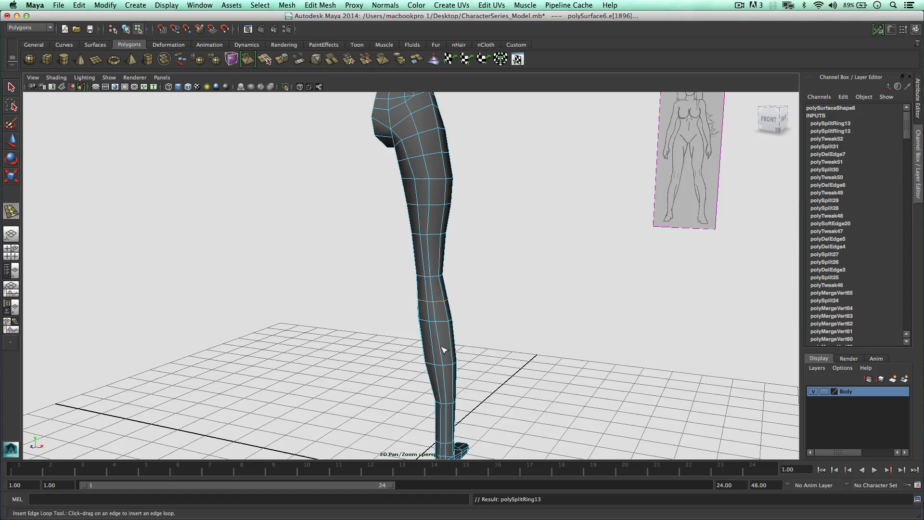
Step: Slide the upper-calf edge loop below the newly inserted knee loop downward along the calf
middle_click_drag(441, 351, 439, 244, "alt")
key("w")
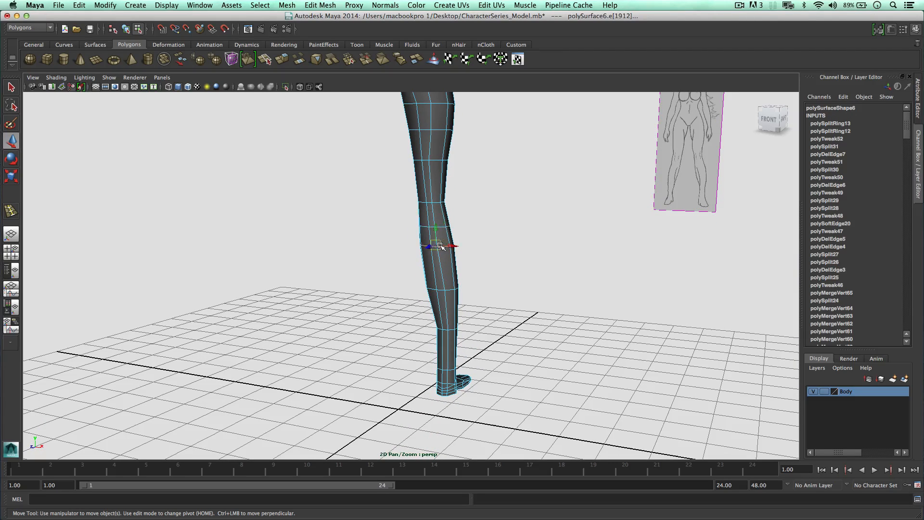
double_click(440, 246)
right_click_drag(441, 246, 426, 313, "shift")
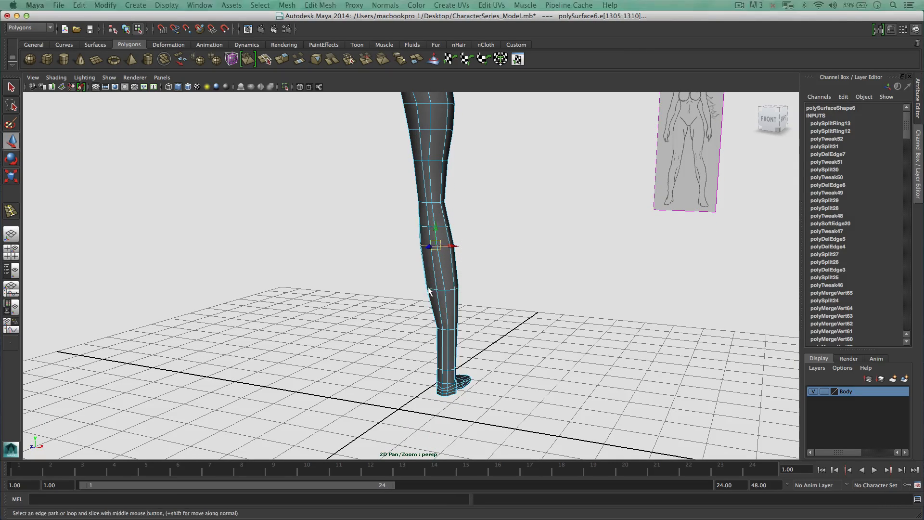
left_click_drag(443, 315, 427, 325, "alt")
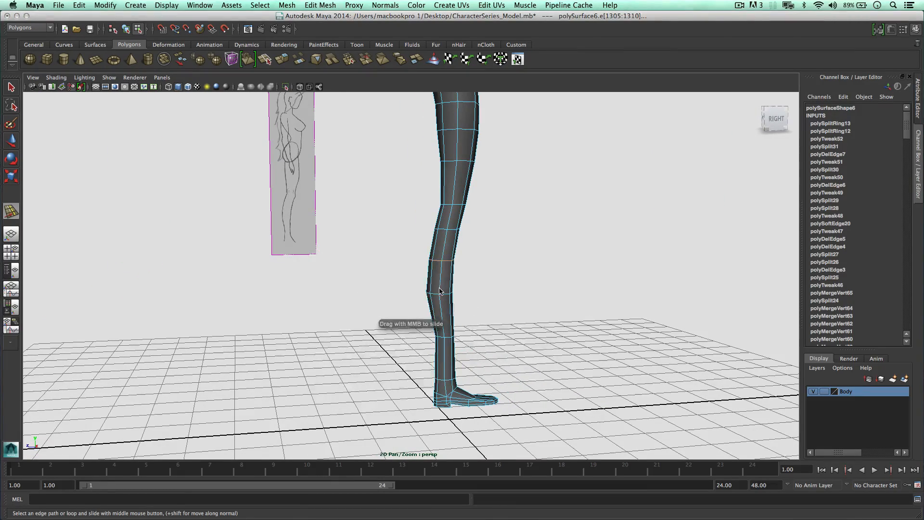
Step: In the front view, adjust the lower-calf and ankle vertex rows to fit the leg outline of the reference sketch
key("space")
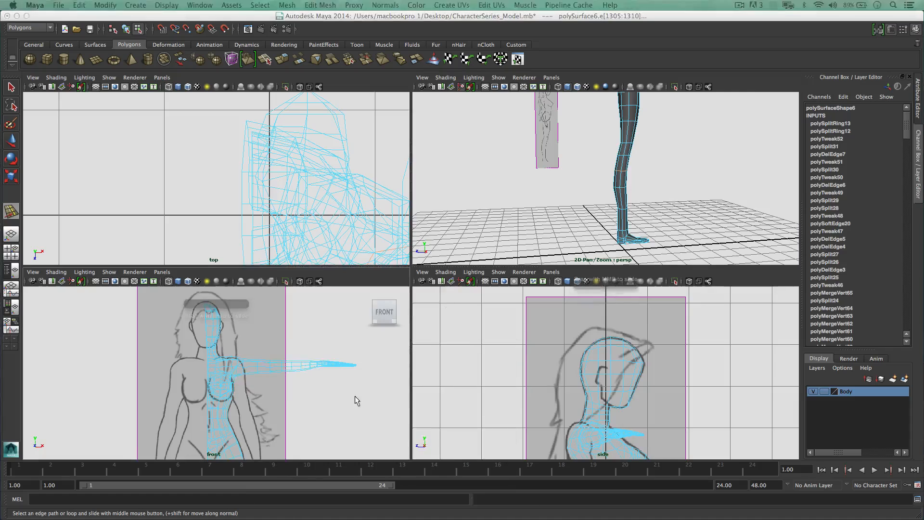
key("space")
key("w")
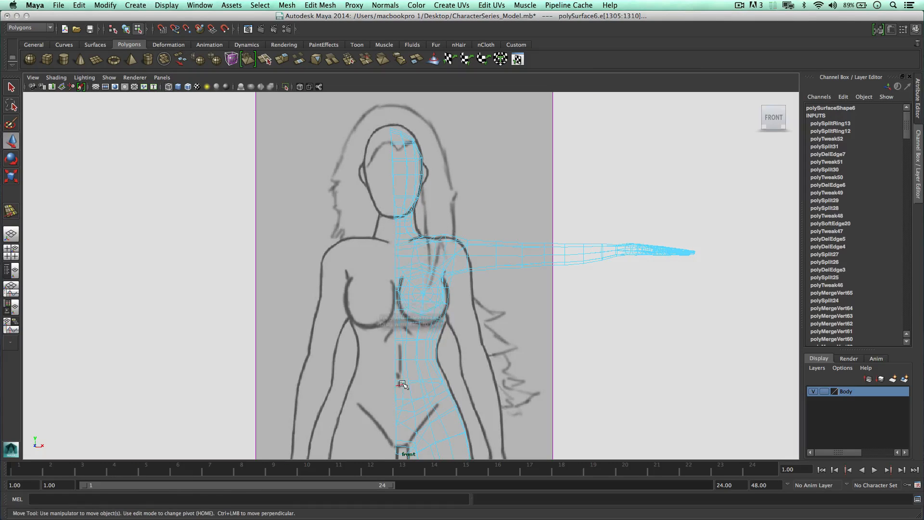
mouse_move(402, 383)
middle_mouse_down("alt")
mouse_move(394, 175)
mouse_move(373, 262)
mouse_move(364, 223)
middle_mouse_up("alt")
middle_click_drag(469, 370, 438, 306, "alt")
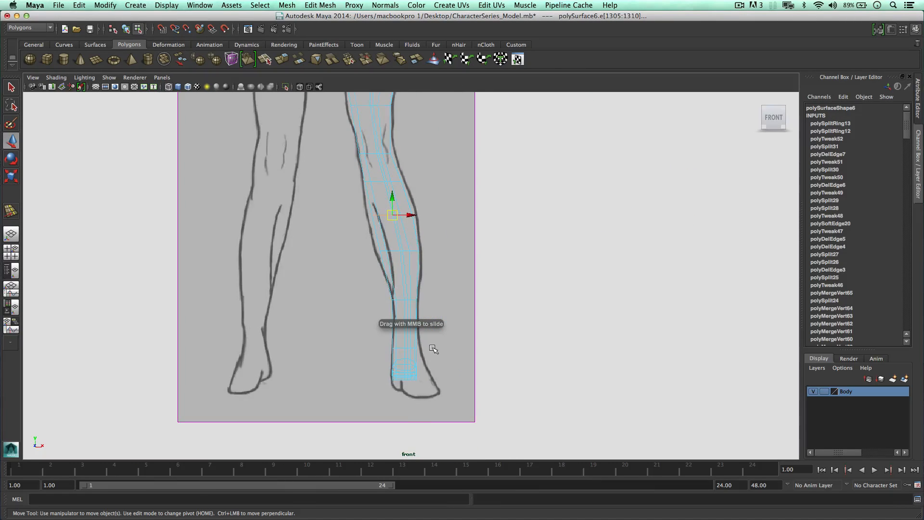
scroll(426, 342, "up", 2)
right_click_drag(396, 292, 372, 285)
left_click_drag(375, 296, 405, 306)
left_click_drag(374, 353, 434, 367)
key("r")
key("w")
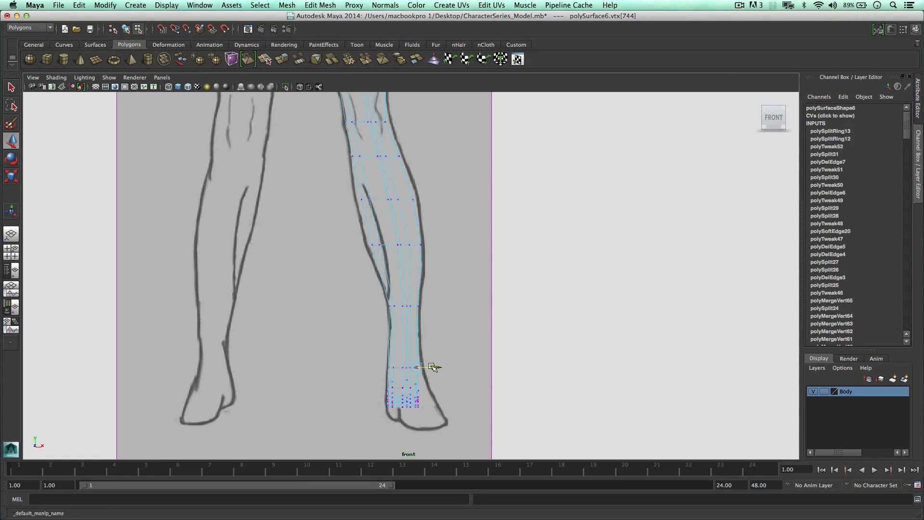
Step: In the side view, scale and move the lower-calf vertex row to match the reference sketch
key("space")
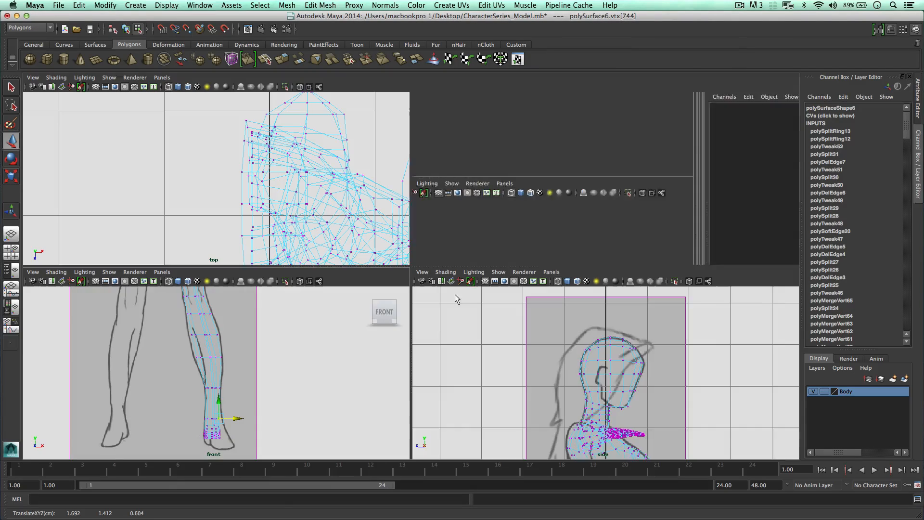
middle_click_drag(549, 217, 547, 155, "alt")
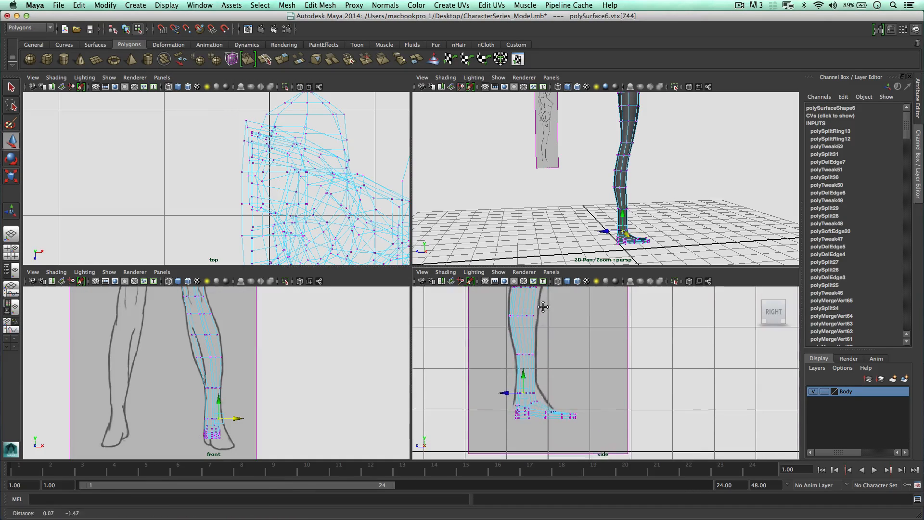
scroll(529, 355, "up", 5)
left_click_drag(493, 352, 474, 343)
key("t")
key("r")
key("w")
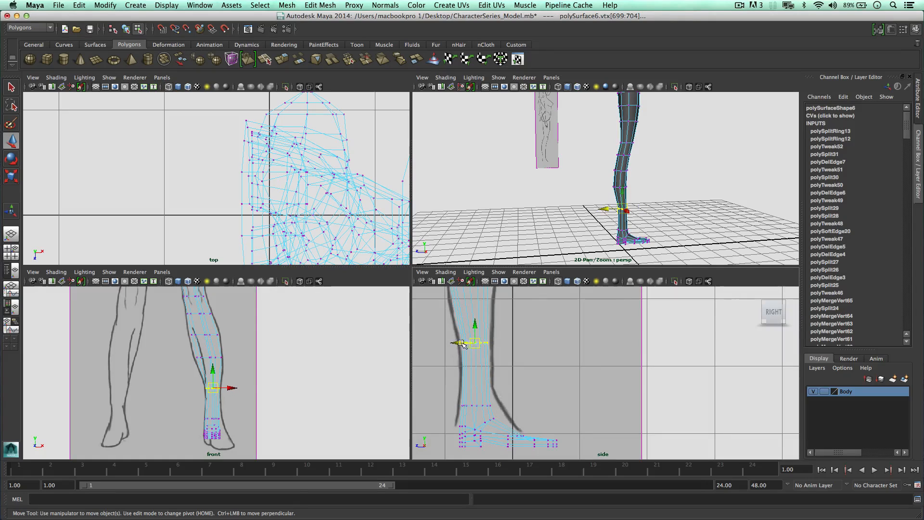
scroll(471, 341, "down", 5)
left_click_drag(544, 363, 542, 363)
key("space")
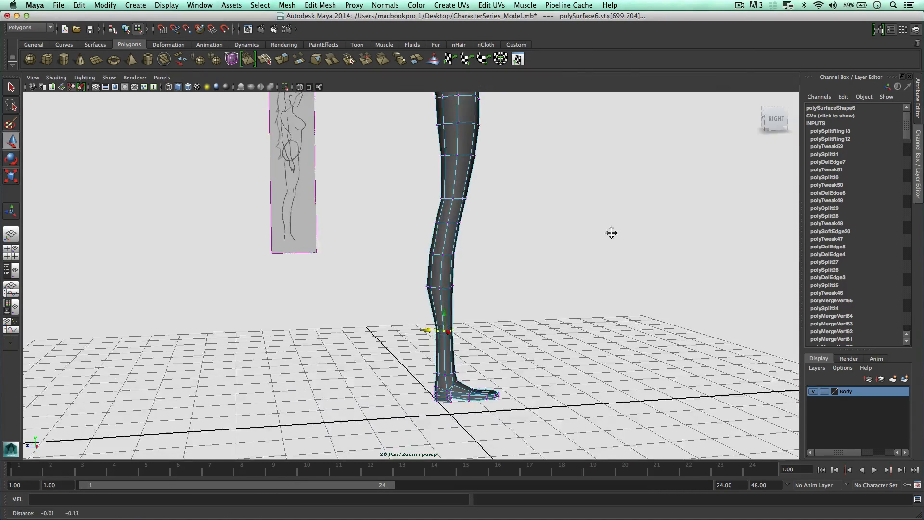
Step: In the perspective view, adjust the back and side vertices of the lower-calf row to round out the leg
left_click_drag(611, 231, 456, 281, "alt")
scroll(499, 249, "up", 2)
left_click(455, 265)
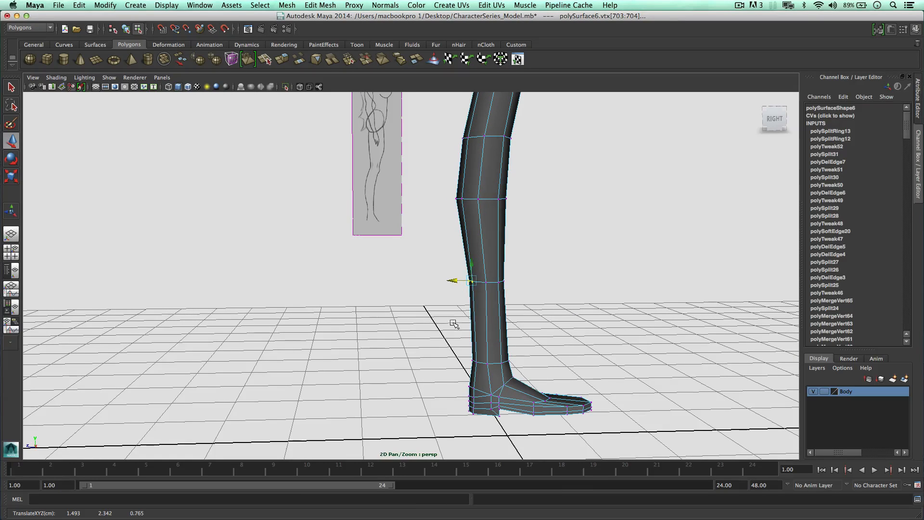
left_click_drag(528, 363, 530, 340)
left_click_drag(493, 305, 374, 284, "alt")
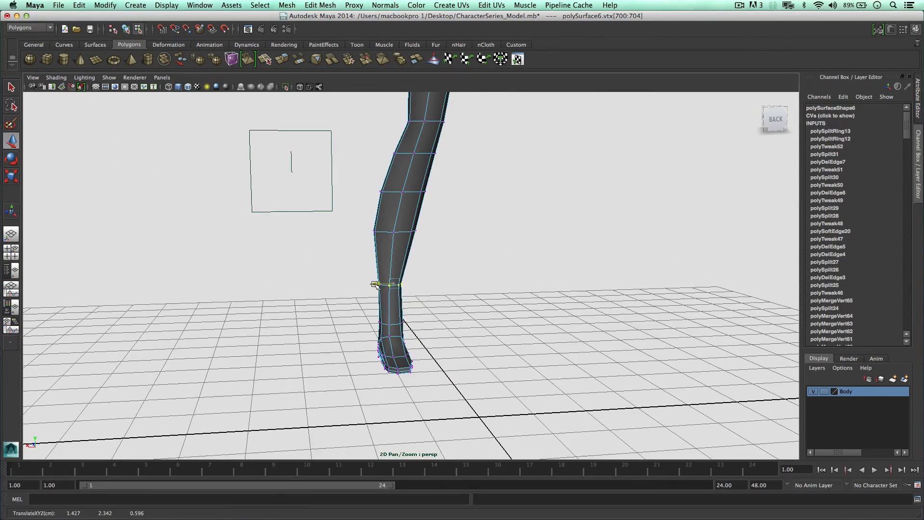
left_click_drag(378, 246, 470, 261)
Step: Adjust the vertices around the lower shin above the ankle to refine the leg's profile
scroll(478, 260, "down", 2)
scroll(469, 261, "up", 4)
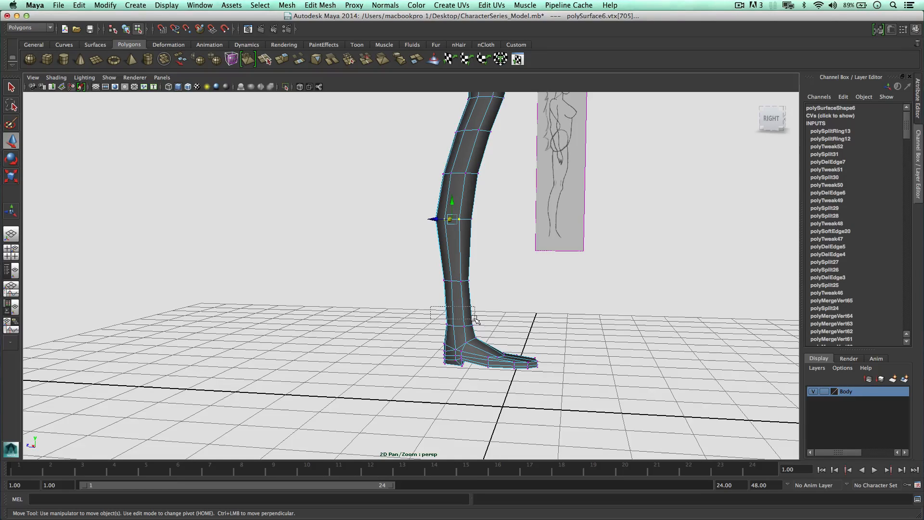
left_click_drag(481, 270, 467, 288)
key("r")
scroll(482, 281, "down", 4)
key("w")
Step: Slide the mid-calf edge loop to even out the loop spacing, and return to object mode
right_click_drag(428, 244, 437, 314)
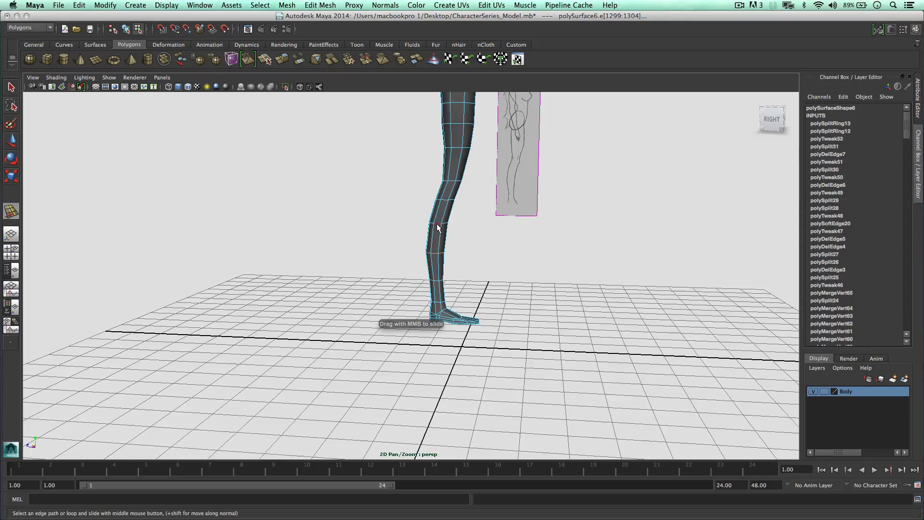
scroll(447, 228, "down", 2)
right_click_drag(446, 167, 503, 156)
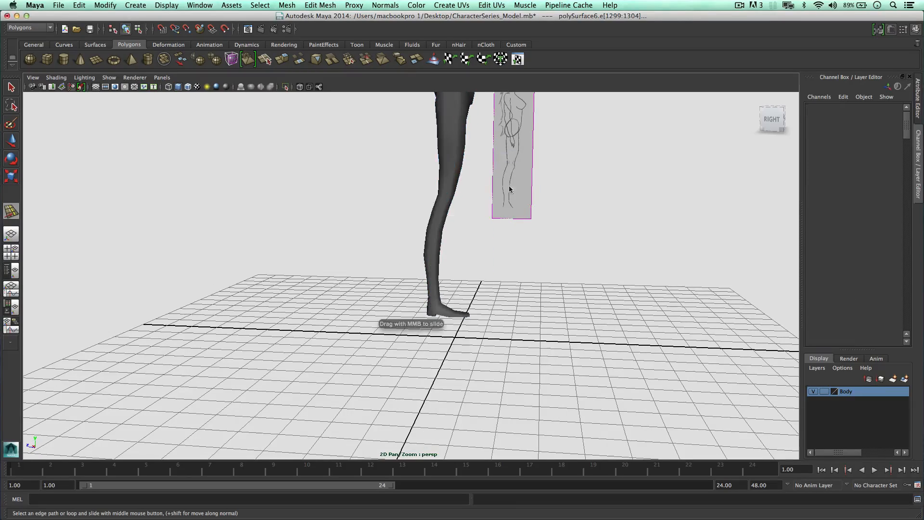
Step: Move the vertex on the outer hip, where the diagonal edges meet, slightly downward
left_click_drag(511, 189, 434, 201, "alt")
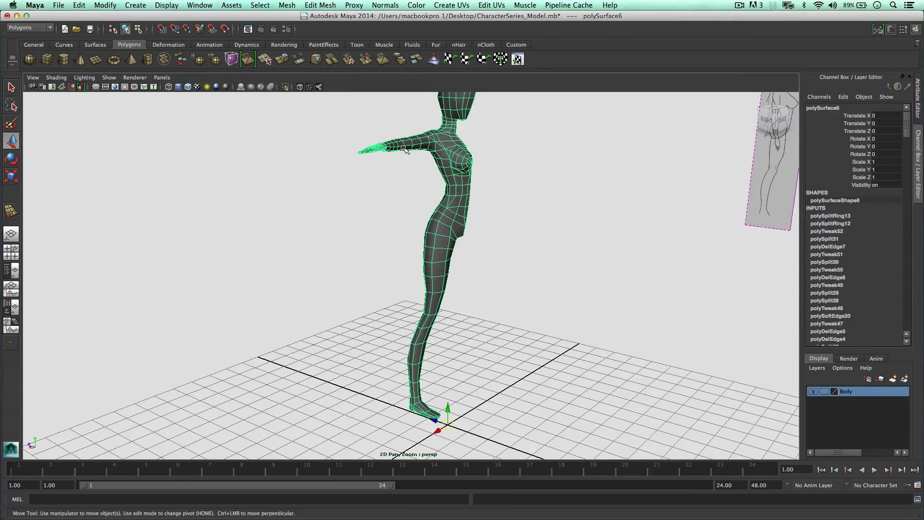
scroll(405, 149, "down", 2)
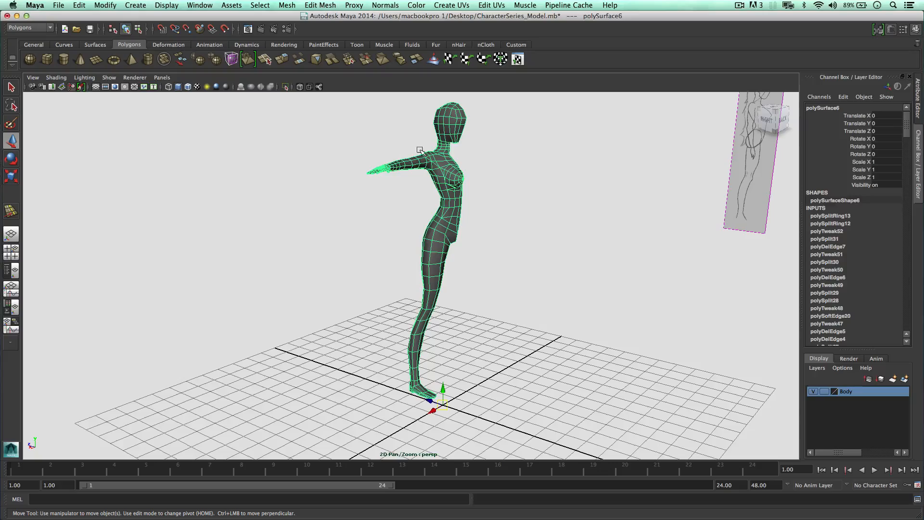
left_click_drag(441, 149, 471, 227, "alt")
scroll(433, 193, "up", 5)
middle_click_drag(431, 190, 423, 275, "alt")
scroll(423, 260, "up", 3)
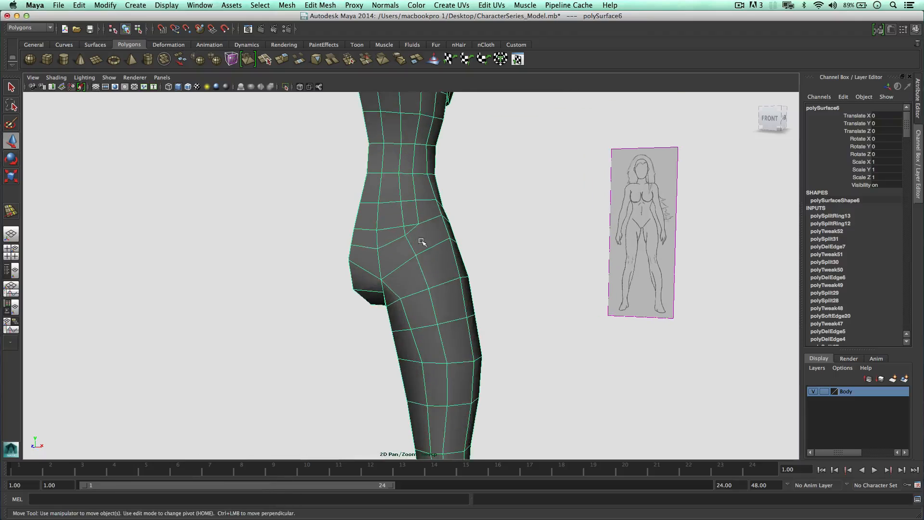
right_click_drag(408, 237, 385, 236)
left_click(406, 236)
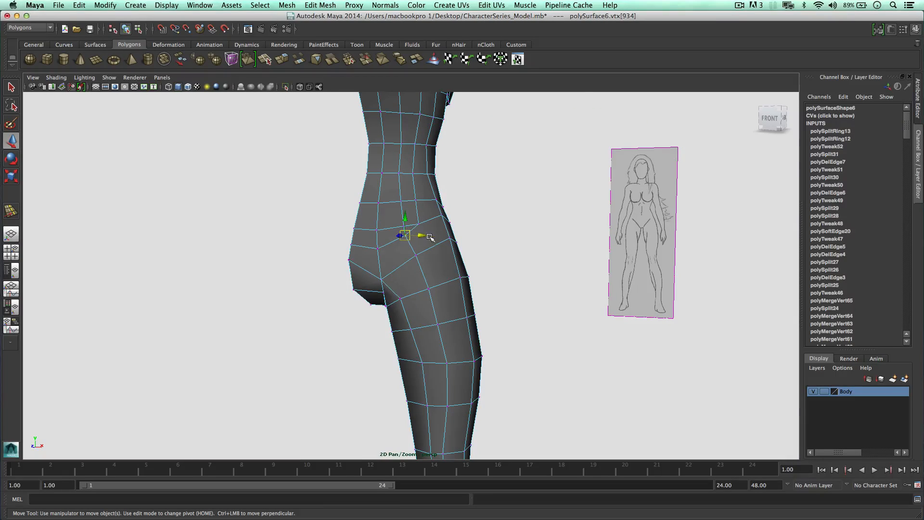
left_click_drag(406, 235, 409, 244)
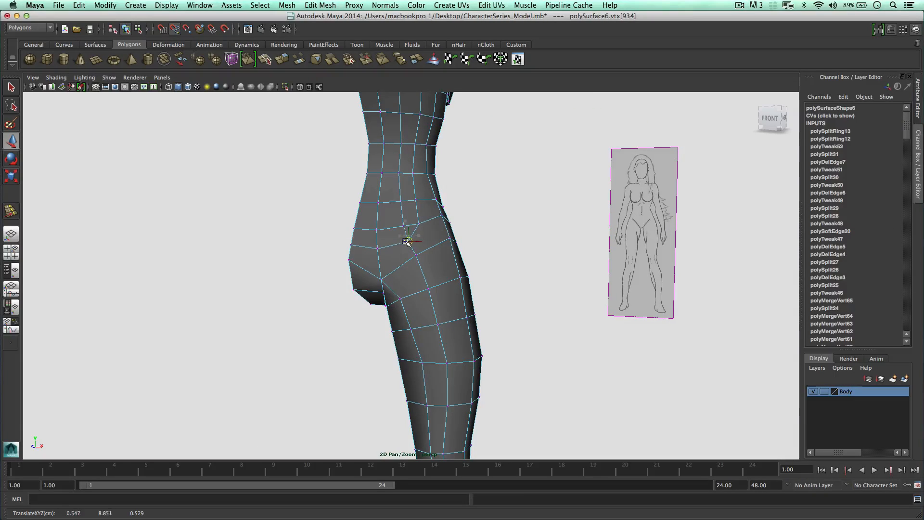
Step: Adjust the buttock vertices to smooth the edge rows running toward the hip, and return to object mode
left_click(380, 249)
left_click(379, 247)
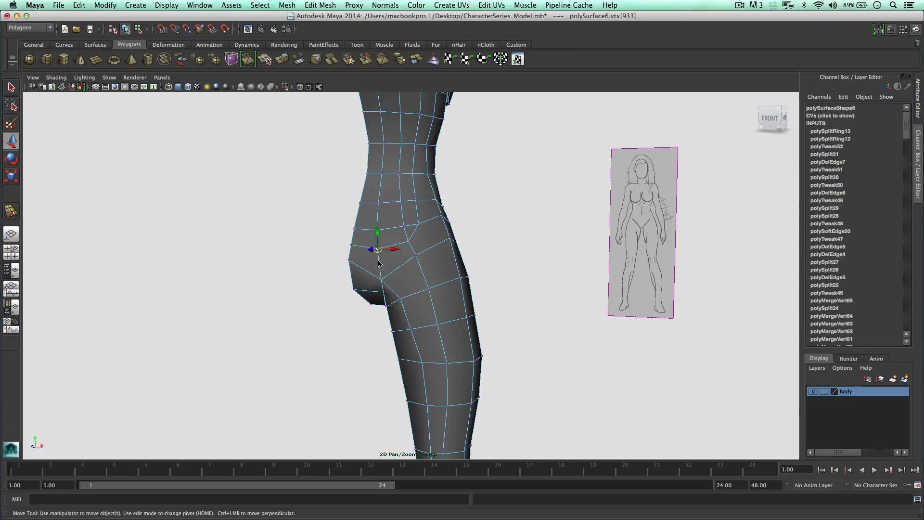
left_click_drag(379, 247, 351, 272)
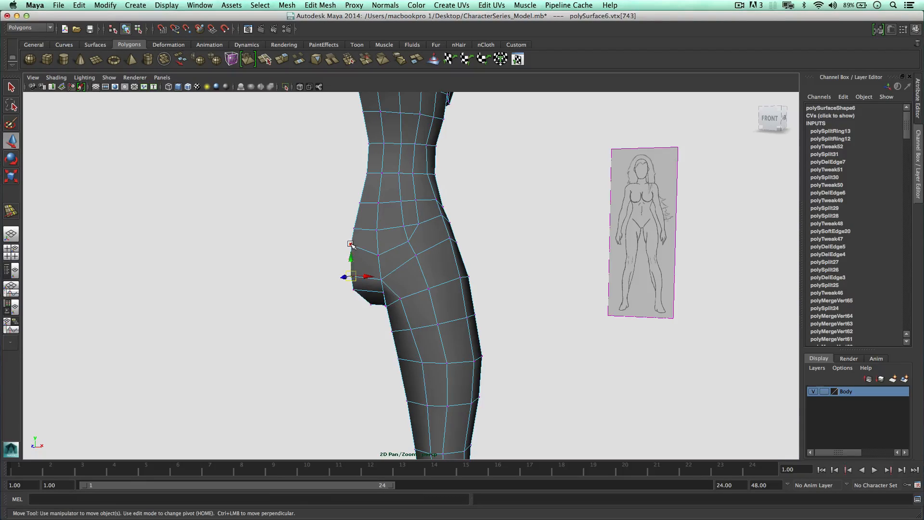
left_click(351, 260)
left_click_drag(439, 225, 427, 225, "alt")
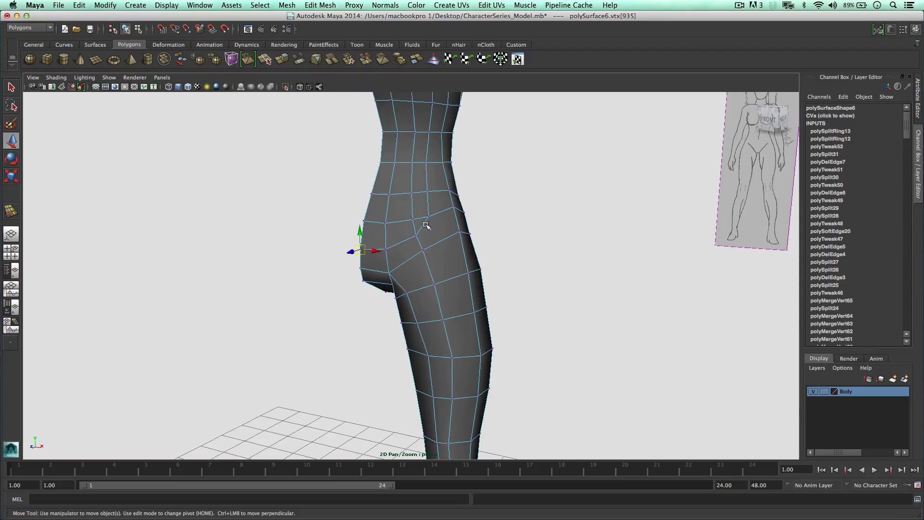
right_click_drag(424, 221, 452, 209)
left_click(513, 206)
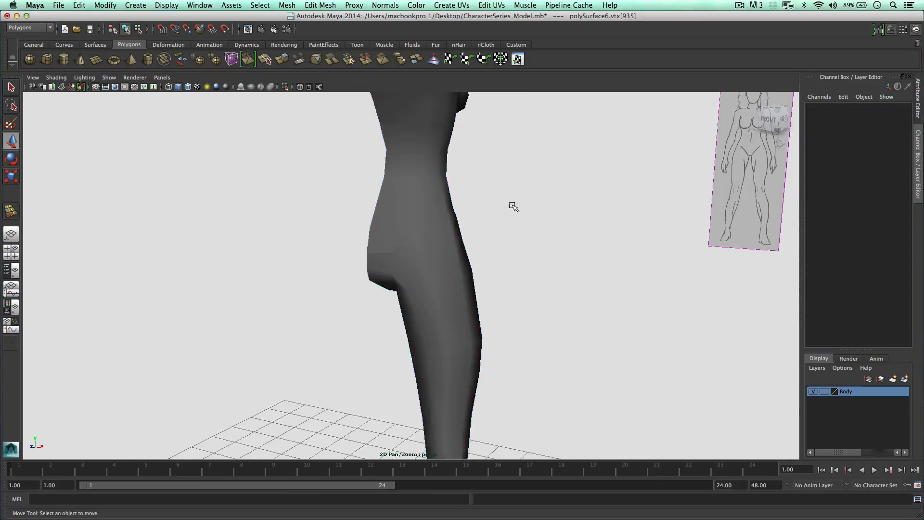
Step: Cut new edges on both sides of the elbow loop, meeting it at its ends across the back of the arm
middle_click_drag(504, 246, 508, 342, "alt")
mouse_move(432, 260)
left_mouse_down("alt")
mouse_move(444, 268)
mouse_move(446, 260)
left_mouse_up("alt")
left_click(455, 193)
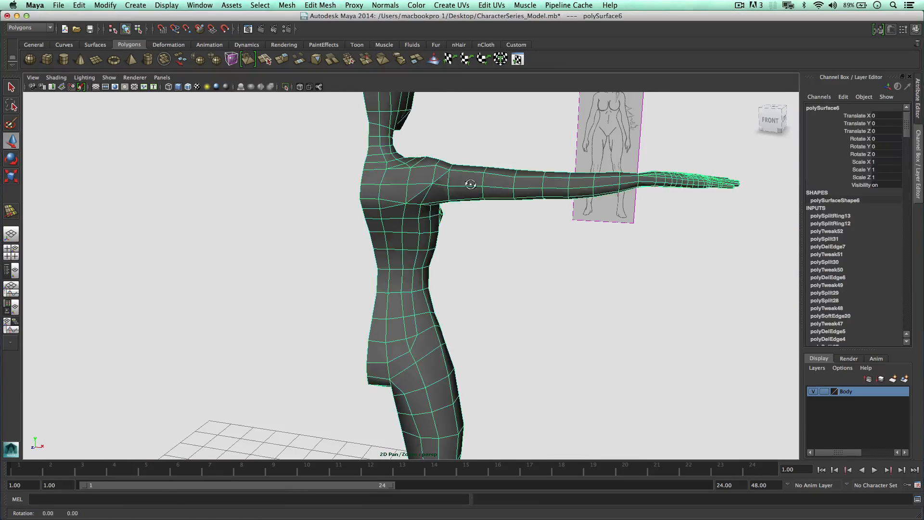
left_click_drag(503, 187, 336, 225, "alt")
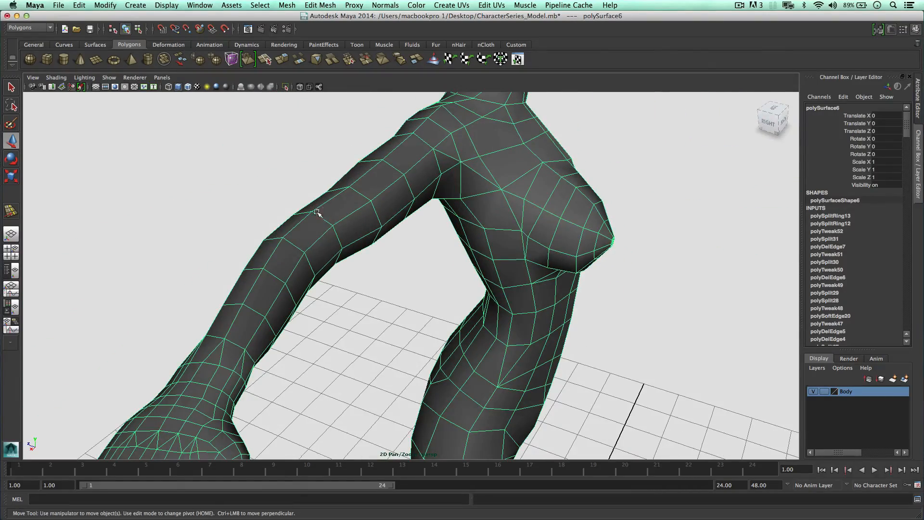
right_click_drag(317, 216, 314, 192)
double_click(268, 227)
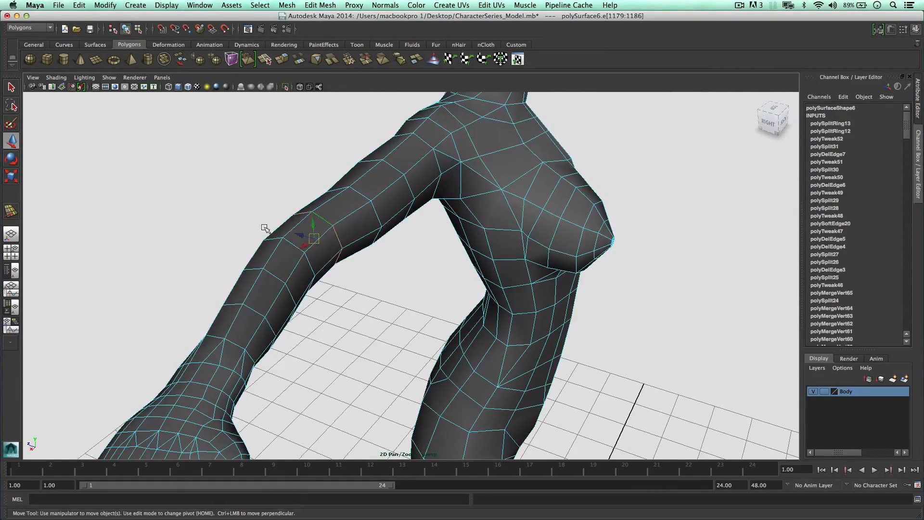
left_click_drag(268, 227, 420, 187, "alt")
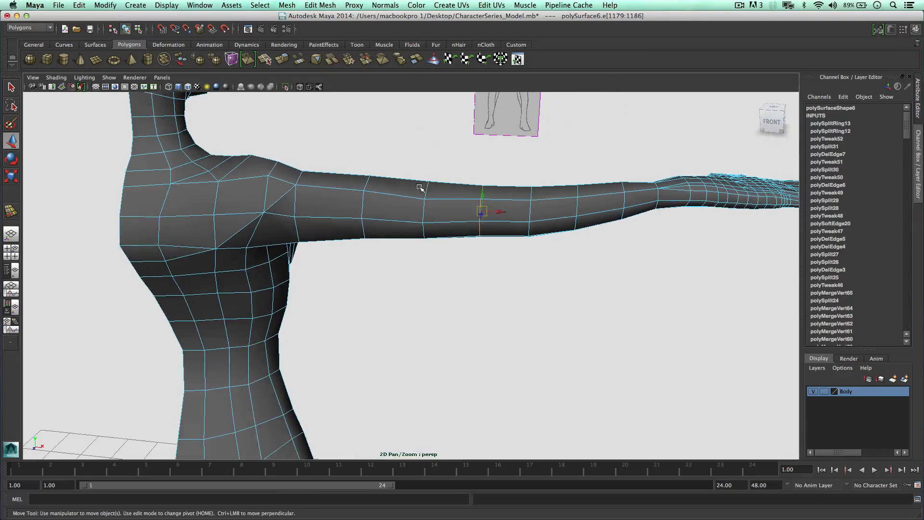
left_click(266, 60)
mouse_move(492, 190)
left_mouse_down("alt")
mouse_move(491, 209)
mouse_move(474, 217)
mouse_move(480, 202)
left_mouse_up("alt")
left_click(467, 233)
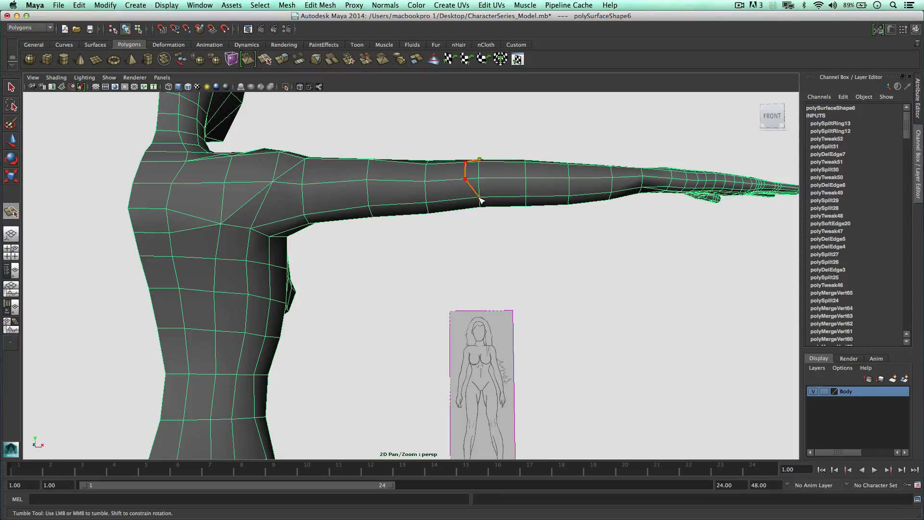
left_click_drag(503, 166, 490, 195, "alt")
key("w")
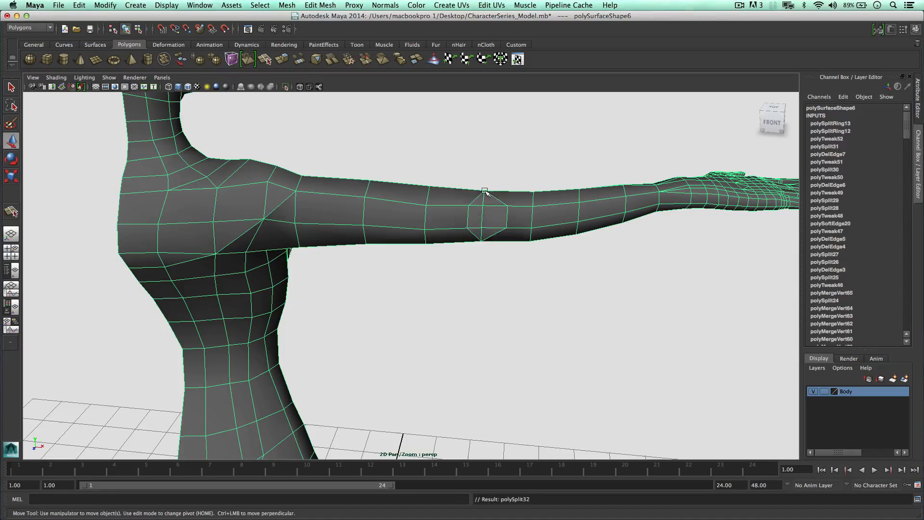
Step: Move the new elbow edge nearest the shoulder slightly toward the upper arm
right_click_drag(487, 186, 489, 164)
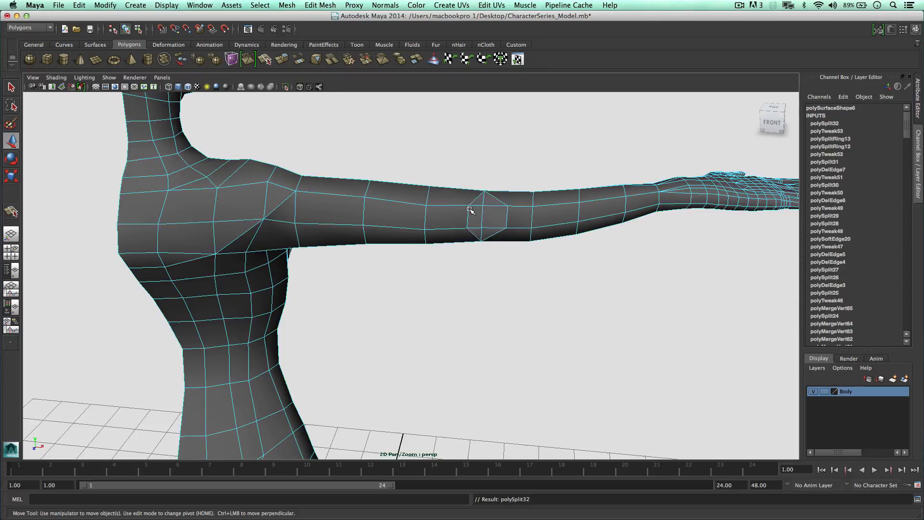
left_click(466, 215)
middle_click_drag(483, 217, 477, 217)
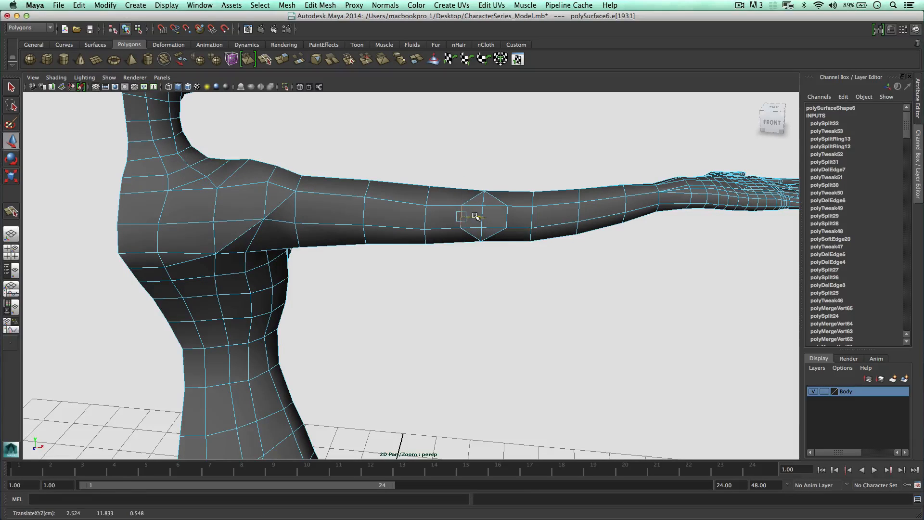
Step: Select the faces enclosed by the new elbow edges and try to reshape them
right_click_drag(518, 215, 486, 222)
left_click(496, 218)
left_click(491, 199, "shift")
left_click_drag(487, 222, 463, 223, "alt")
key("e")
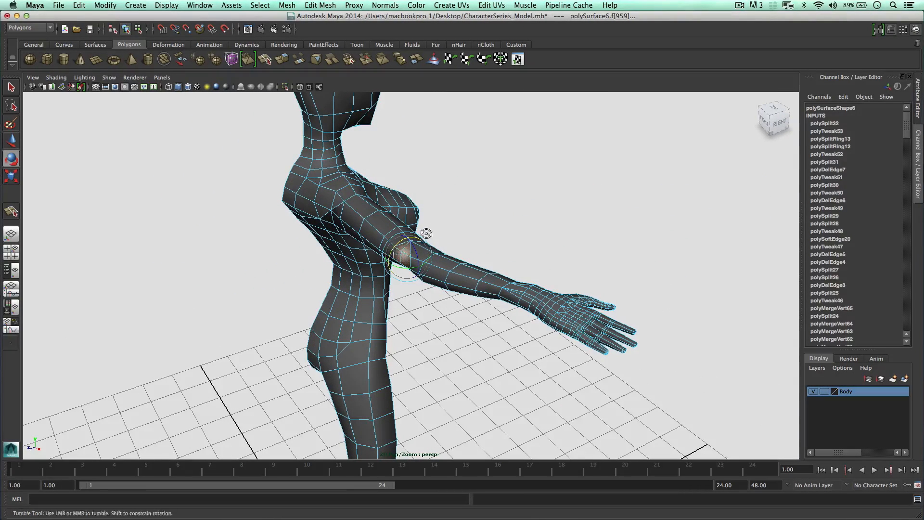
left_click_drag(427, 232, 466, 208, "alt")
Step: Undo the latest changes to the elbow faces
key("w")
key("z")
key("z")
key("z")
key("z")
key("z")
key("z")
key("z")
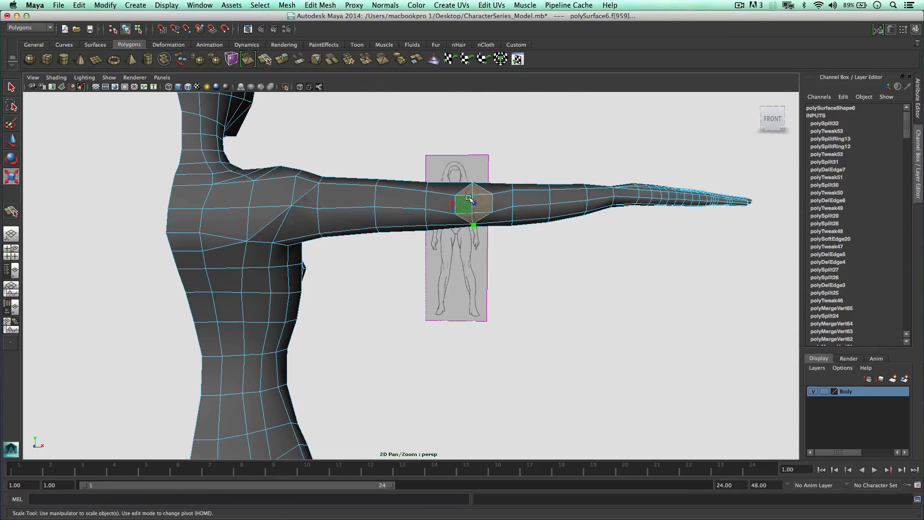
Step: Scale the vertical row of vertices at the elbow and the neighbouring upper-arm row slightly smaller in height
key("r")
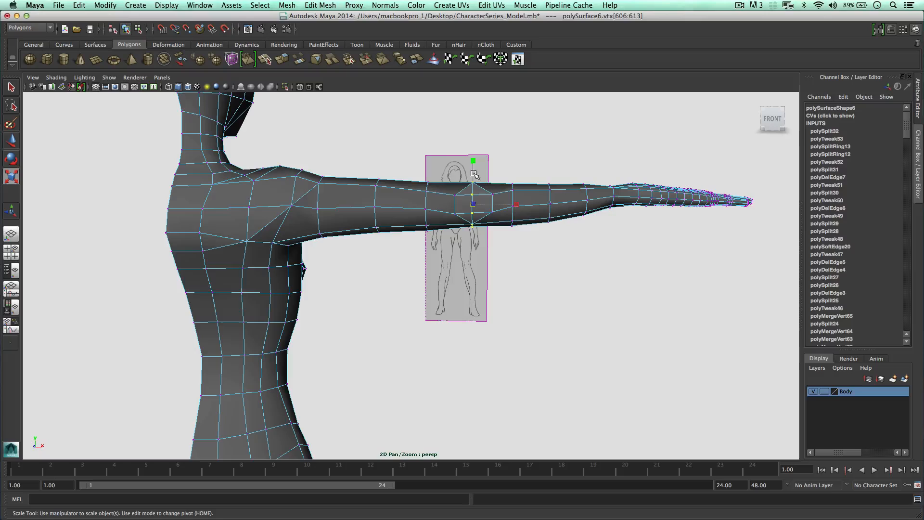
left_click_drag(474, 165, 474, 162)
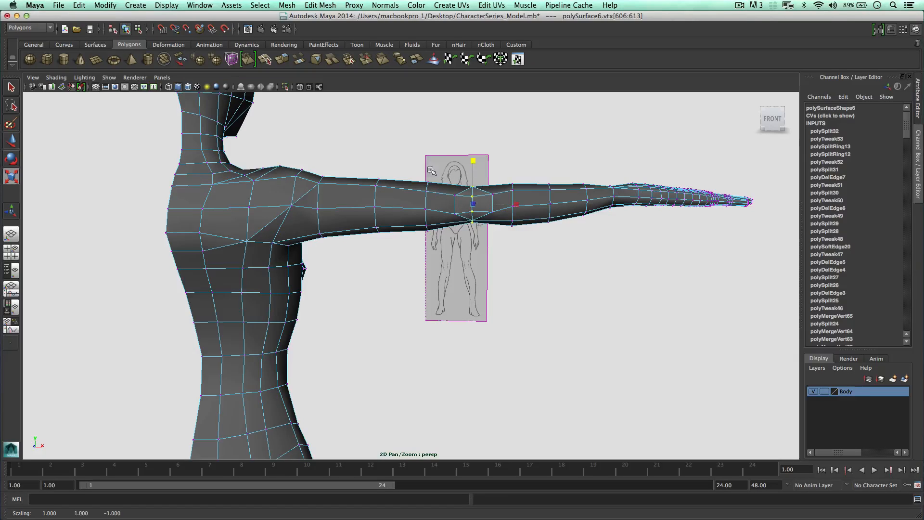
left_click_drag(412, 171, 451, 236, "alt")
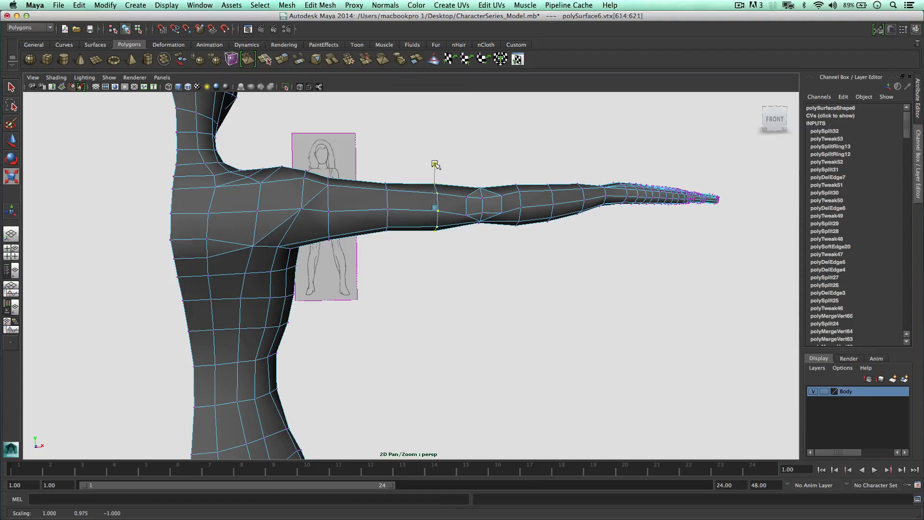
left_click_drag(435, 164, 435, 165)
left_click_drag(418, 171, 384, 176, "alt")
Step: Select the arm's vertices from the upper arm to the hand and reposition them
right_click_drag(382, 201, 365, 195)
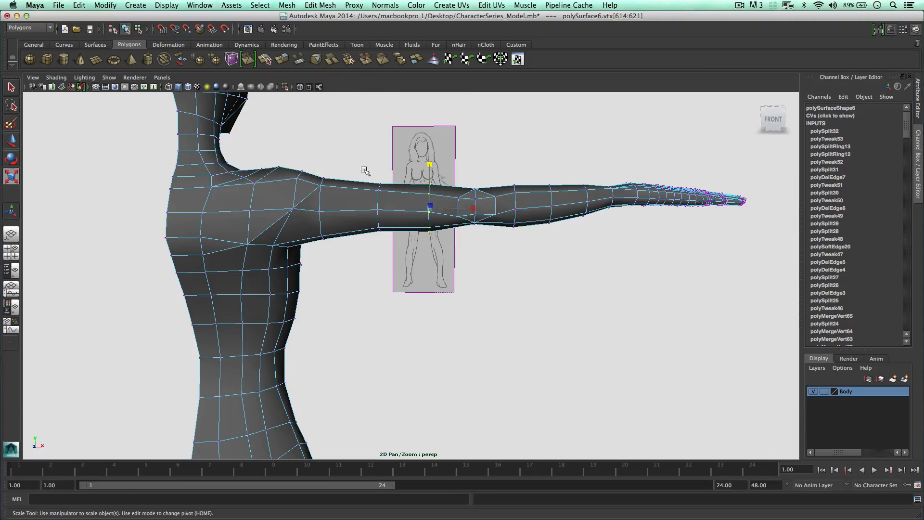
left_click_drag(365, 170, 755, 285)
key("w")
left_click_drag(568, 174, 503, 207)
Step: Adjust the position of the middle edge at the back of the elbow and clear the selection
right_click_drag(438, 226, 439, 203)
left_click(424, 238)
left_click_drag(422, 251, 404, 221)
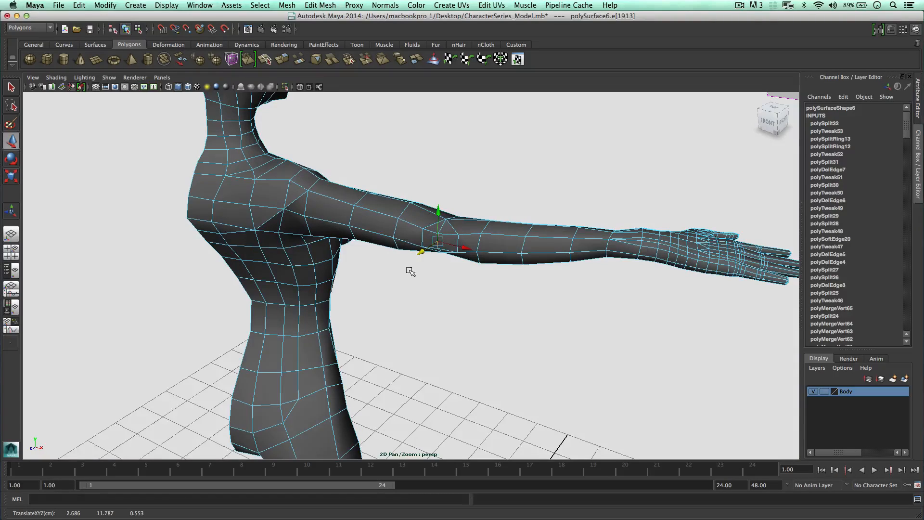
left_click_drag(458, 240, 399, 243, "alt")
left_click(524, 205)
Step: Slide the two lengthwise edge loops along the back of the leg slightly toward its outer side
left_click_drag(523, 209, 441, 257, "alt")
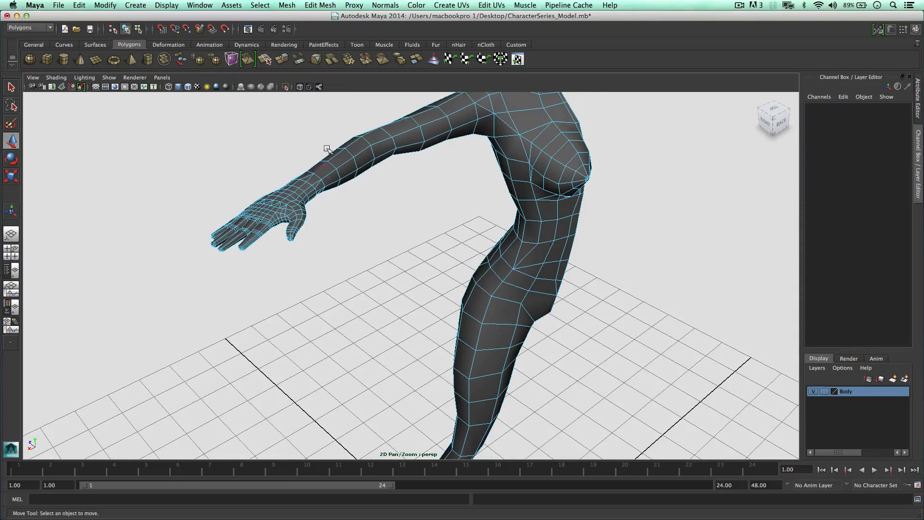
left_click_drag(569, 348, 484, 228, "alt")
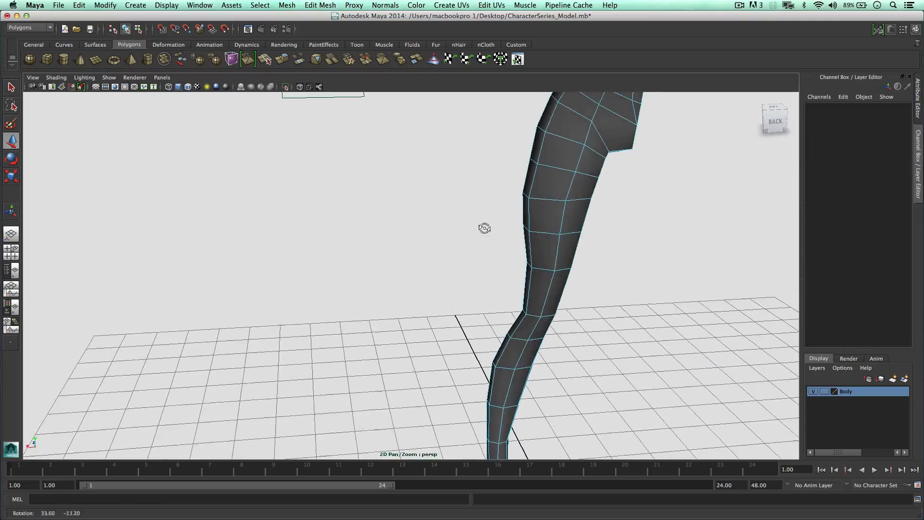
double_click(540, 319)
left_click_drag(275, 166, 328, 169, "alt")
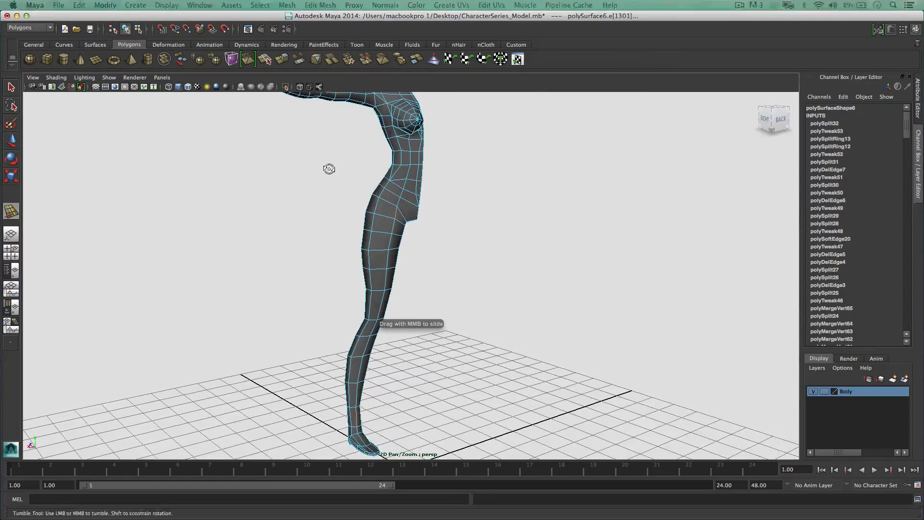
left_click(426, 265)
right_click_drag(426, 264, 417, 243, "alt")
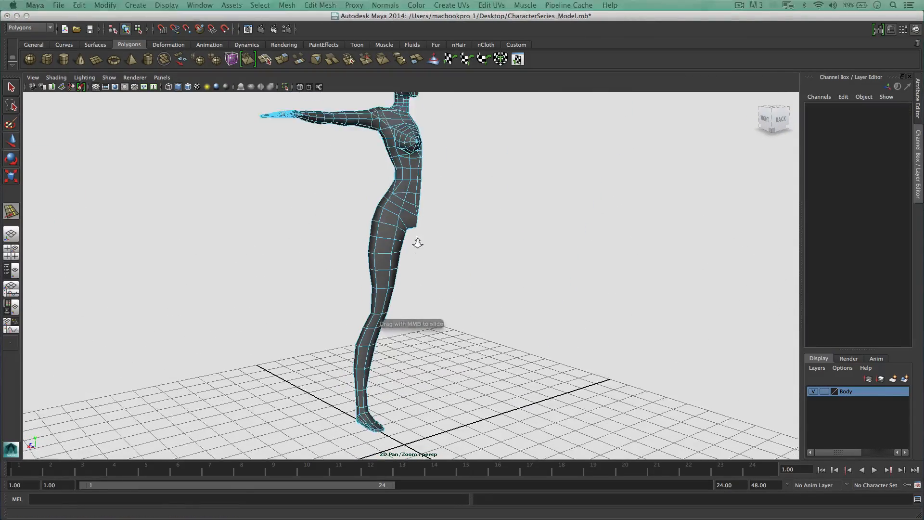
middle_click_drag(417, 243, 414, 205, "alt")
left_click_drag(404, 232, 393, 248, "alt")
double_click(397, 250)
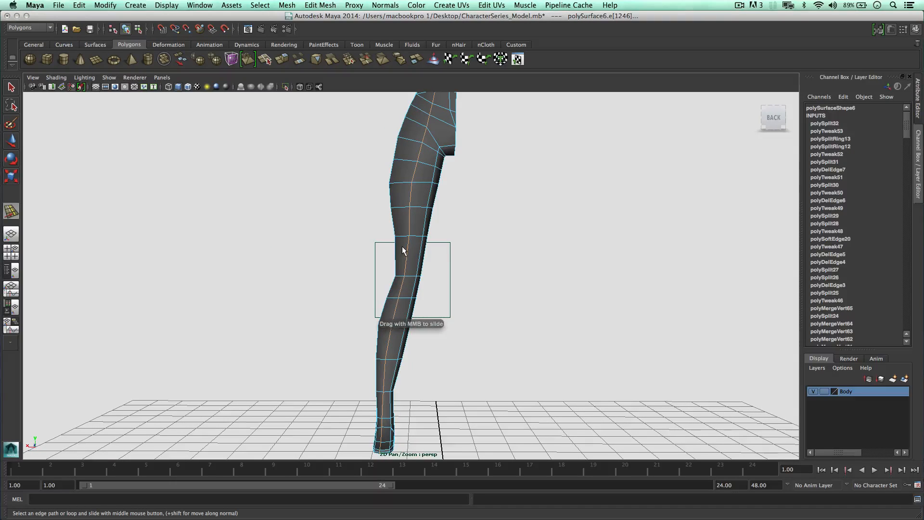
middle_click_drag(400, 246, 395, 247)
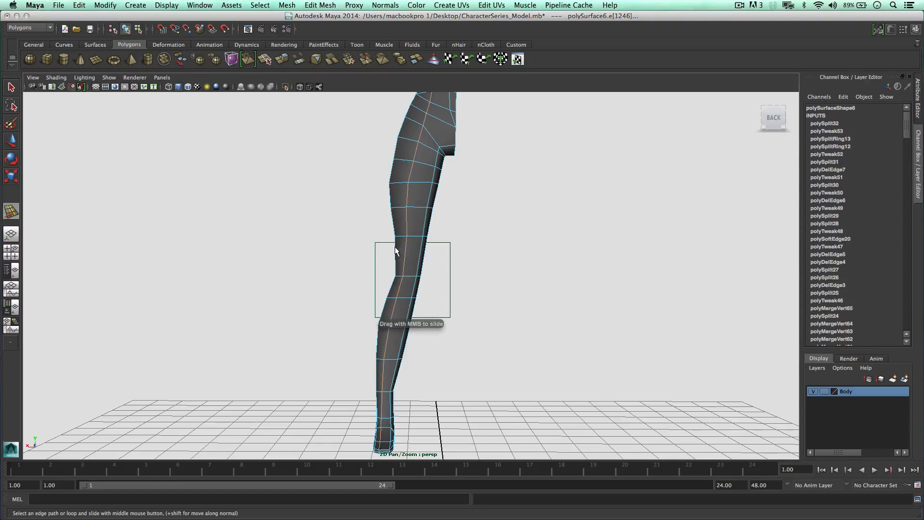
left_click(421, 249)
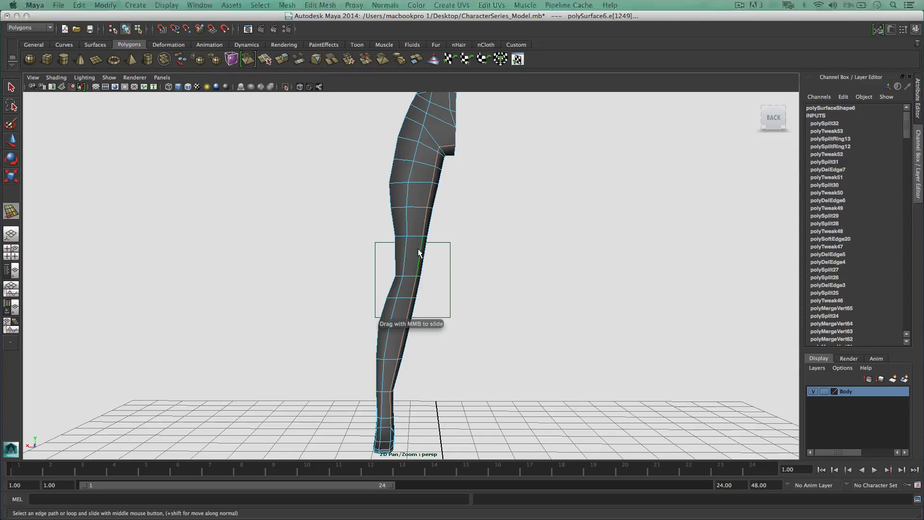
middle_click_drag(414, 249, 409, 249)
Step: Cut a six-sided ring of edges around the knee loop across the back of the leg
left_click_drag(408, 249, 437, 225, "alt")
key("w")
scroll(430, 225, "up", 5)
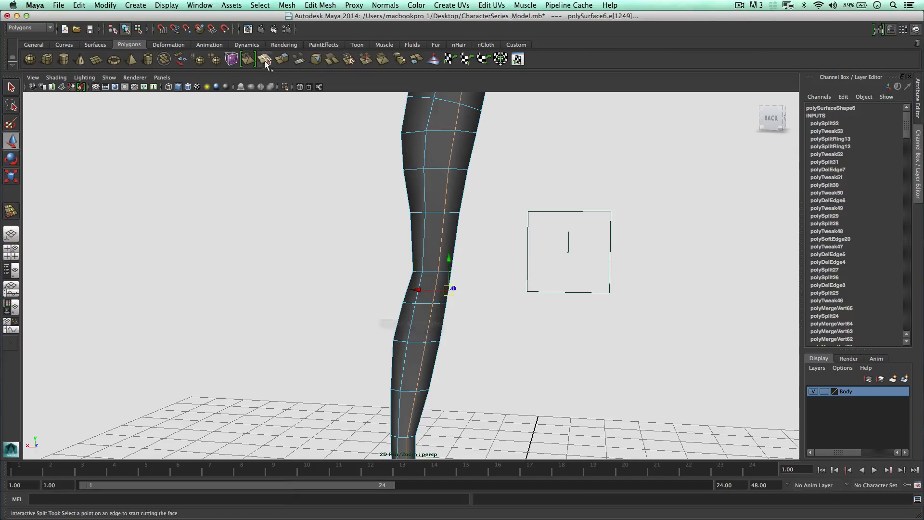
left_click(458, 282)
left_click_drag(431, 275, 449, 262, "alt")
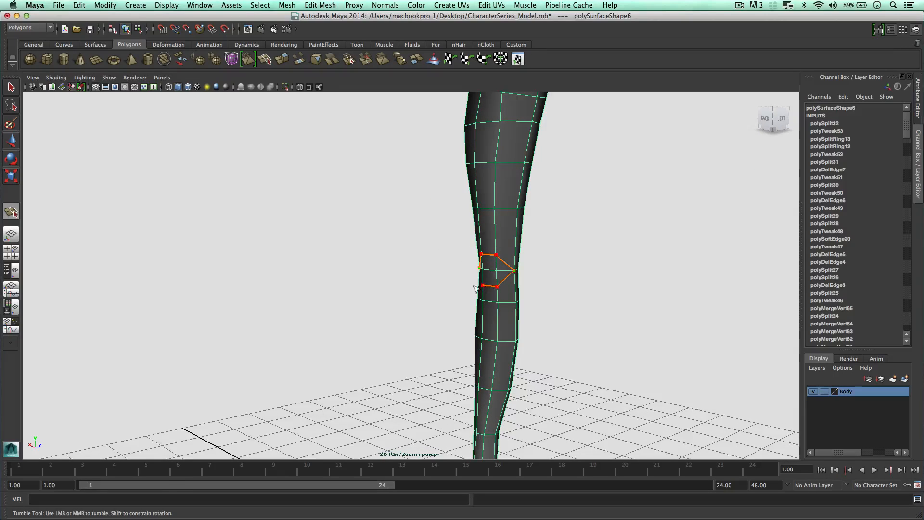
left_click_drag(475, 288, 430, 272, "alt")
left_click_drag(451, 276, 422, 281, "alt")
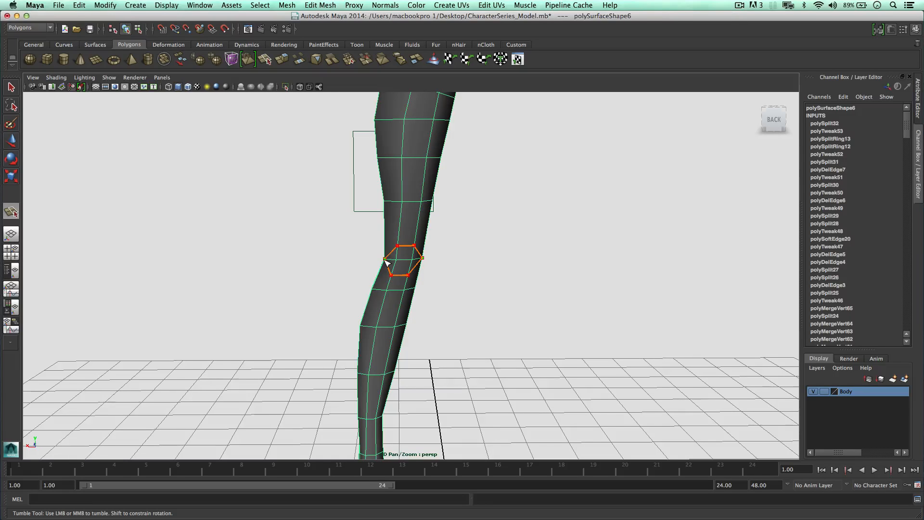
key("w")
left_click_drag(457, 238, 436, 256, "alt")
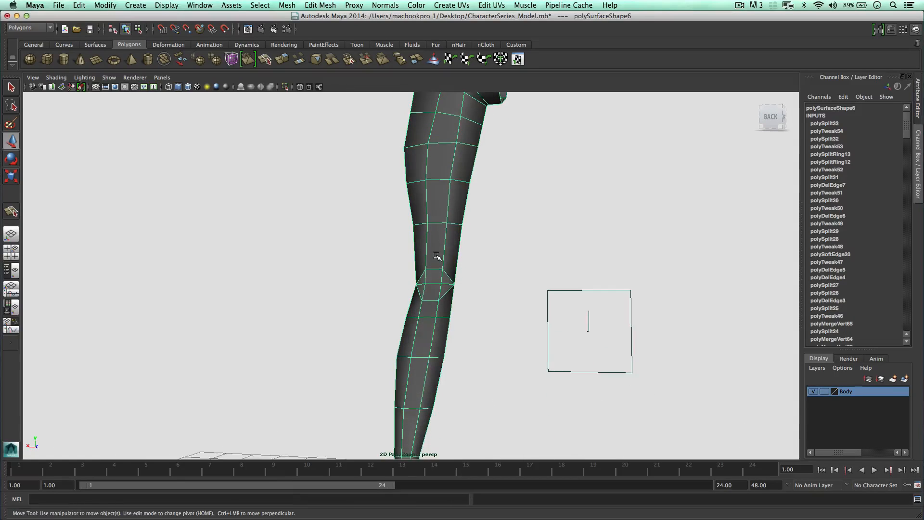
Step: Select the six faces enclosed by the new edges behind the knee and scale them slightly across the leg
right_click_drag(436, 256, 435, 275)
scroll(441, 274, "up", 3)
left_click(455, 281)
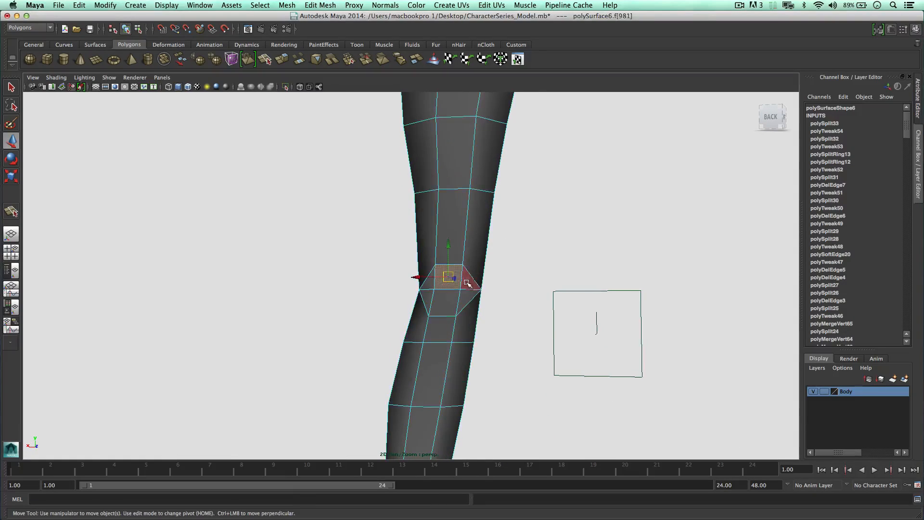
left_click(467, 283, "shift")
left_click(447, 300, "shift")
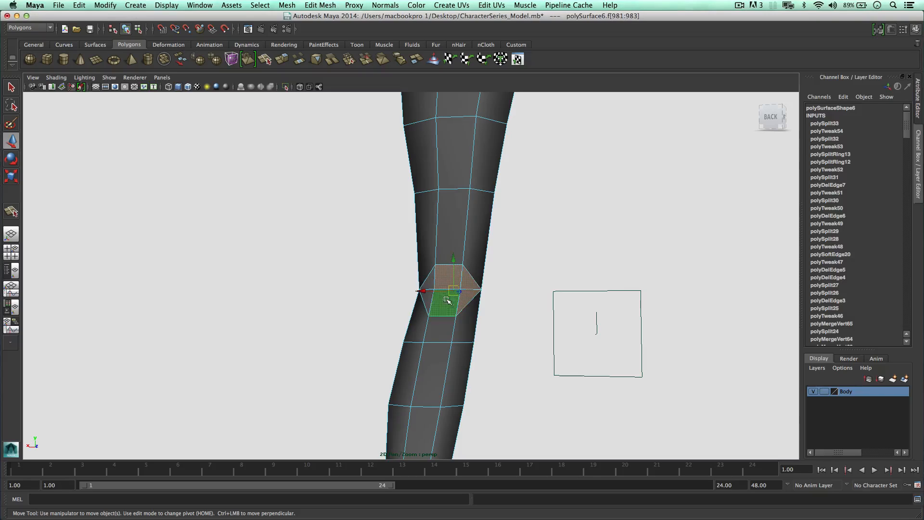
left_click(430, 278, "shift")
left_click(440, 274, "shift")
left_click(438, 273, "shift")
scroll(433, 271, "down", 3)
left_click_drag(424, 265, 369, 263, "alt")
scroll(384, 271, "up", 3)
key("e")
key("w")
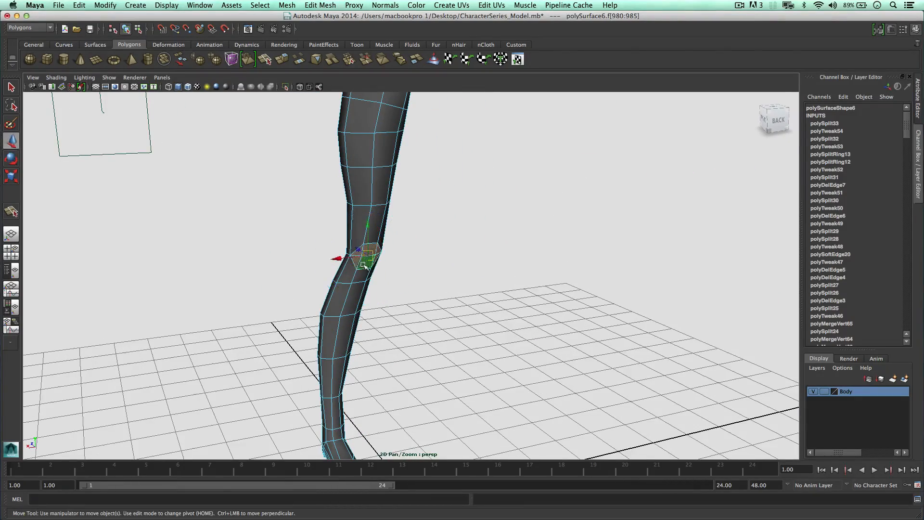
left_click_drag(355, 258, 330, 254, "alt")
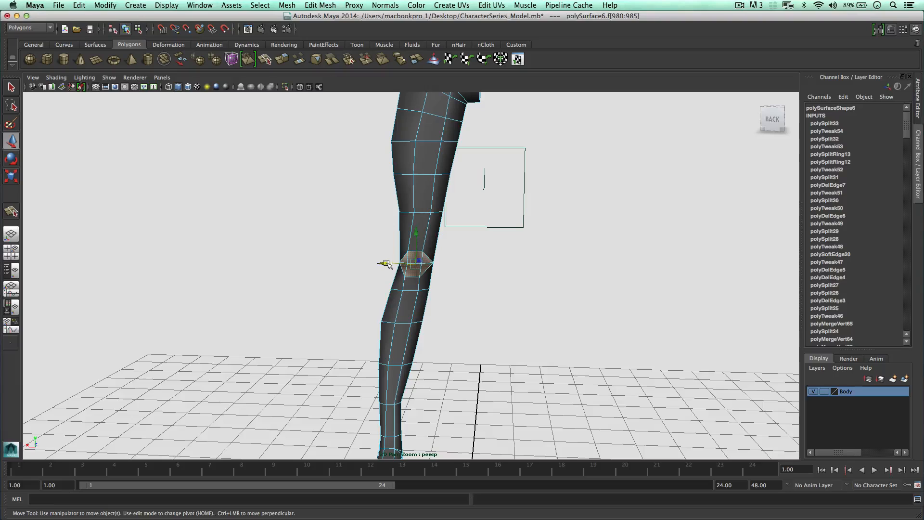
left_click_drag(388, 264, 377, 261, "alt")
key("e")
key("r")
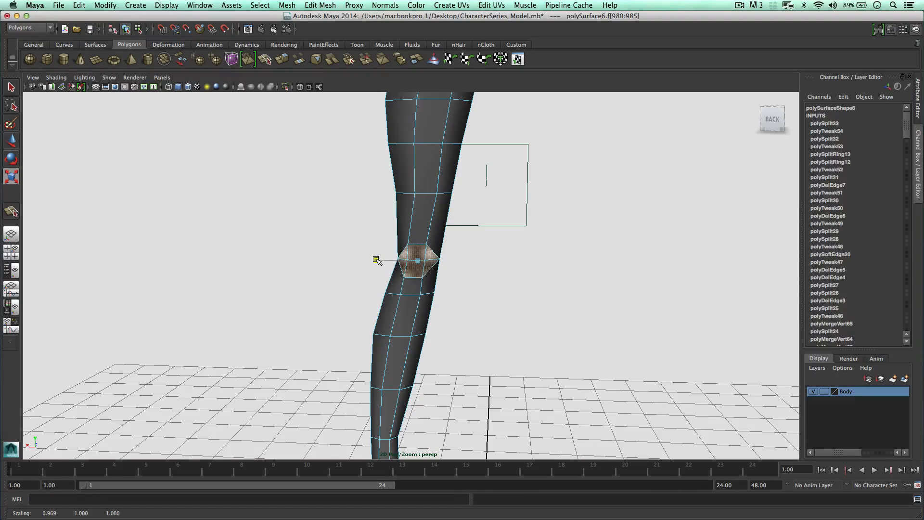
Step: Adjust the middle edge across the back of the knee and return the mesh to object mode
right_click(410, 249)
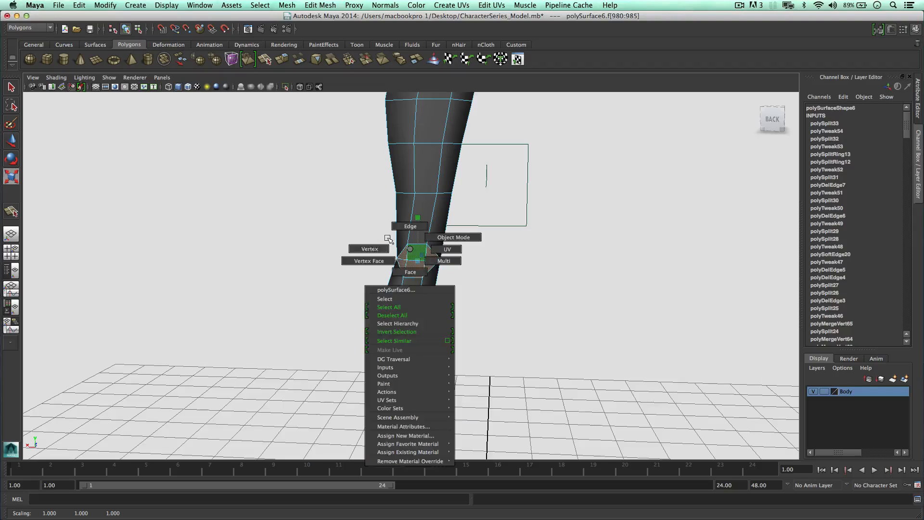
right_click_drag(393, 233, 403, 225)
left_click(418, 261)
left_click_drag(417, 261, 318, 262, "alt")
key("w")
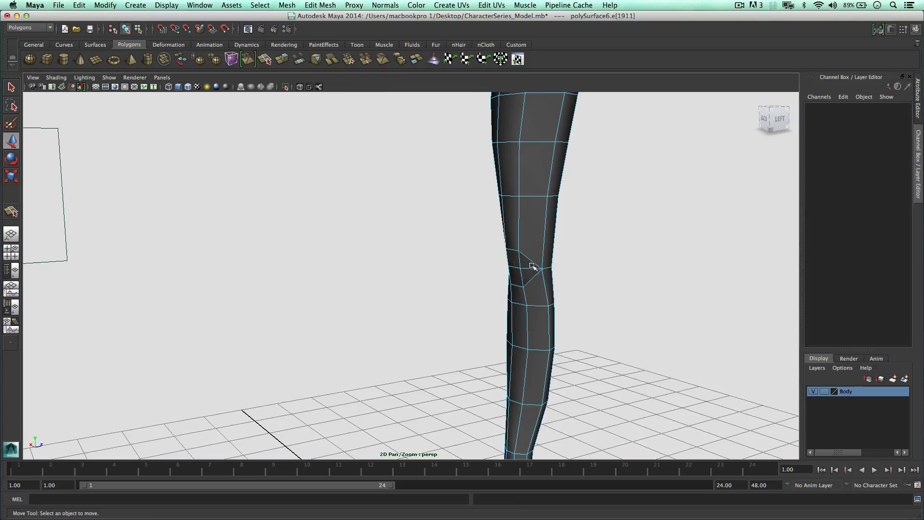
left_click_drag(531, 268, 535, 264)
right_click_drag(541, 197, 569, 186)
left_click(608, 210)
left_click_drag(608, 210, 626, 225, "alt")
right_click_drag(464, 291, 442, 289, "alt")
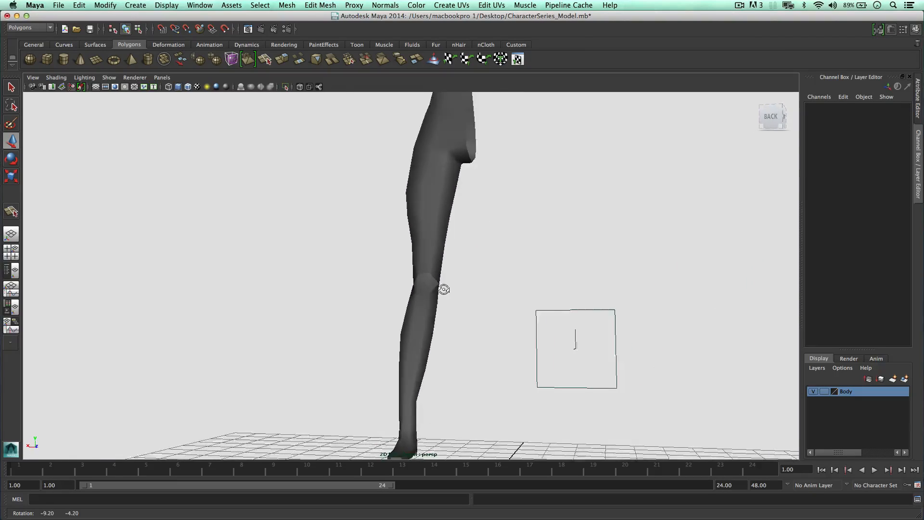
left_click_drag(441, 289, 469, 301, "alt")
Step: Move the chest vertices between the breast and the armpit toward the shoulder
right_click_drag(410, 316, 380, 317)
middle_click_drag(412, 248, 397, 322, "alt")
left_click_drag(397, 323, 408, 312, "alt")
right_click_drag(385, 308, 417, 302, "alt")
left_click_drag(416, 301, 406, 277, "alt")
left_click(413, 272)
scroll(412, 272, "up", 3)
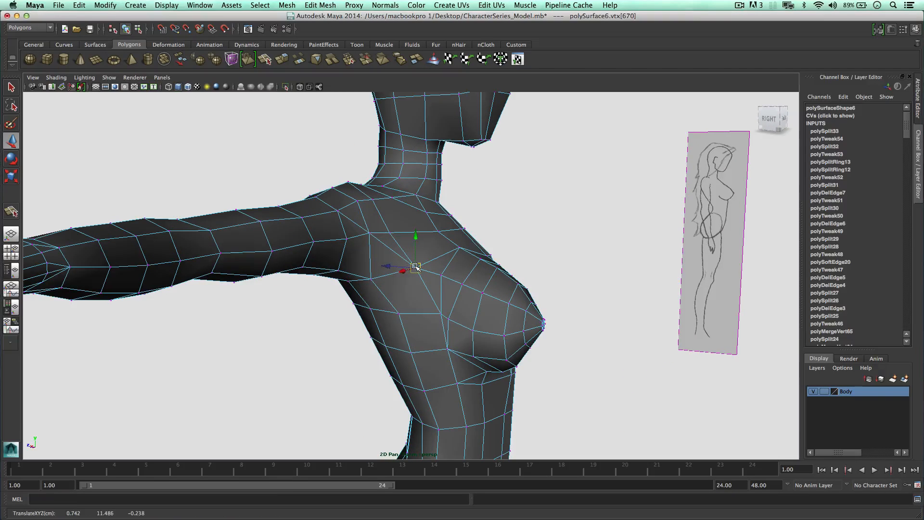
left_click_drag(416, 268, 376, 253)
left_click(356, 255)
left_click(362, 255)
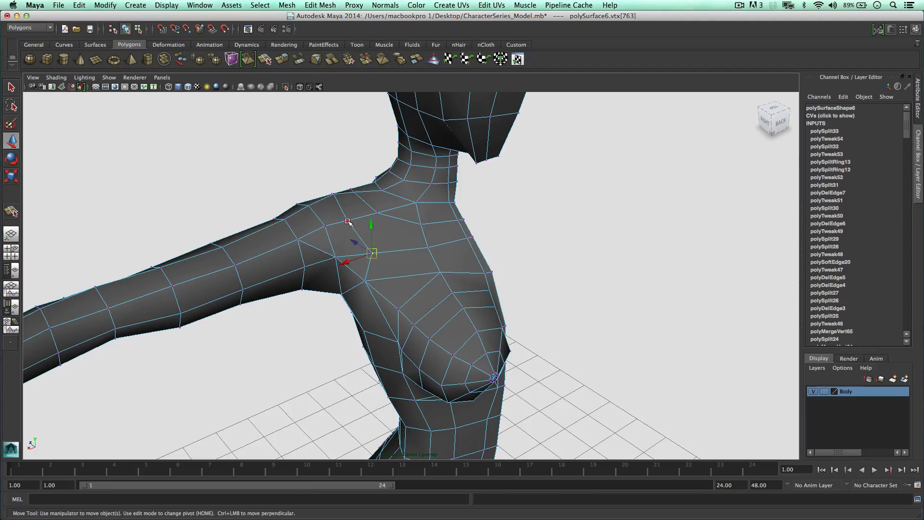
Step: Shift the vertices at the front of the shoulder above the armpit to even out their spacing
left_click_drag(346, 221, 354, 218)
mouse_move(346, 266)
left_mouse_down("alt")
mouse_move(382, 178)
mouse_move(417, 256)
mouse_move(385, 264)
mouse_move(409, 270)
mouse_move(393, 269)
mouse_move(433, 253)
mouse_move(446, 268)
mouse_move(332, 270)
left_mouse_up("alt")
left_click(383, 254)
left_click(386, 264)
left_click(390, 262)
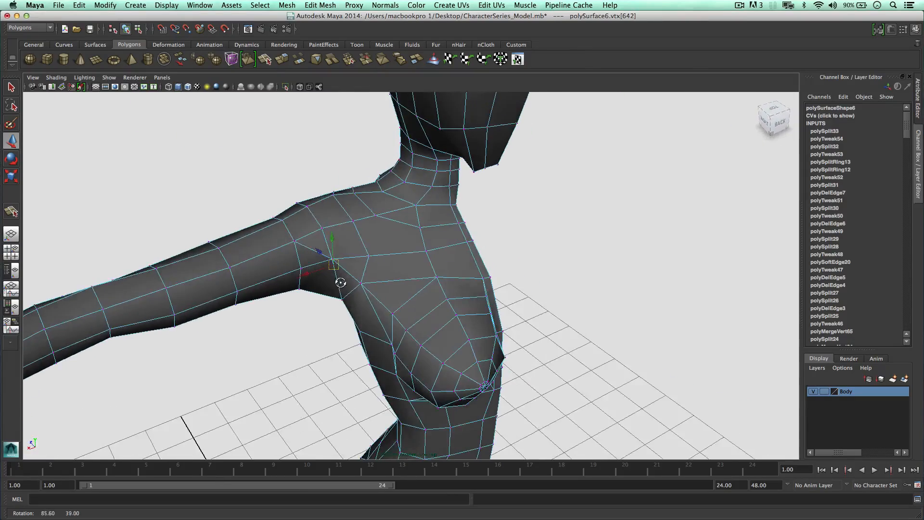
Step: Select the connected edges running over the front of the shoulder and slide them slightly toward the chest
right_click_drag(368, 265, 362, 245)
left_click(362, 245)
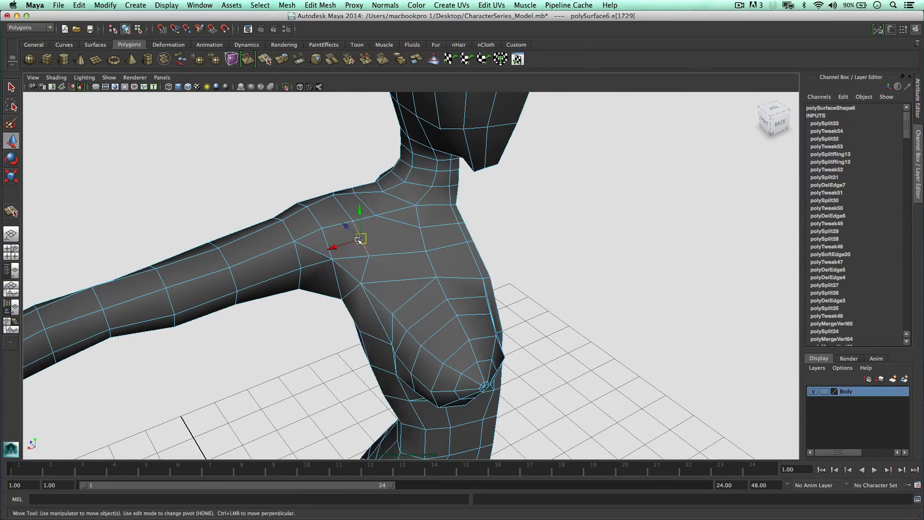
left_click_drag(362, 245, 357, 258, "alt")
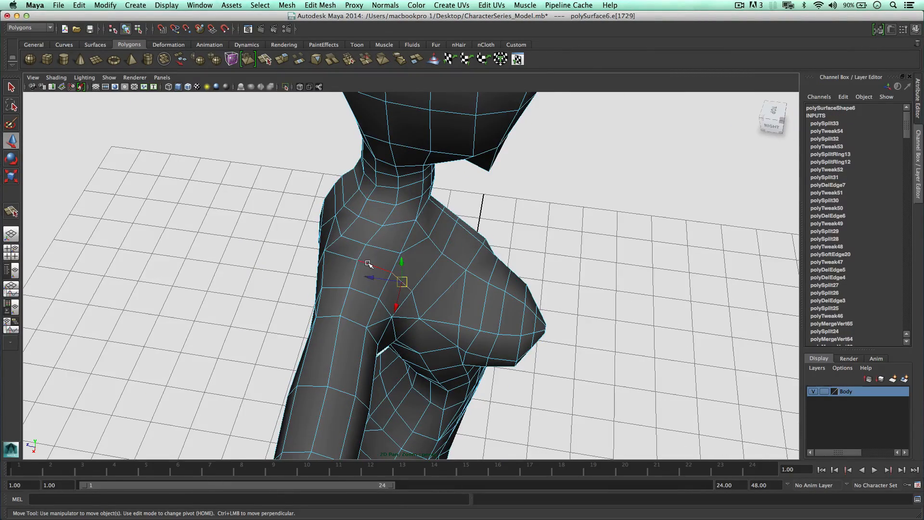
left_click(368, 263, "shift")
right_click_drag(369, 263, 368, 328, "shift")
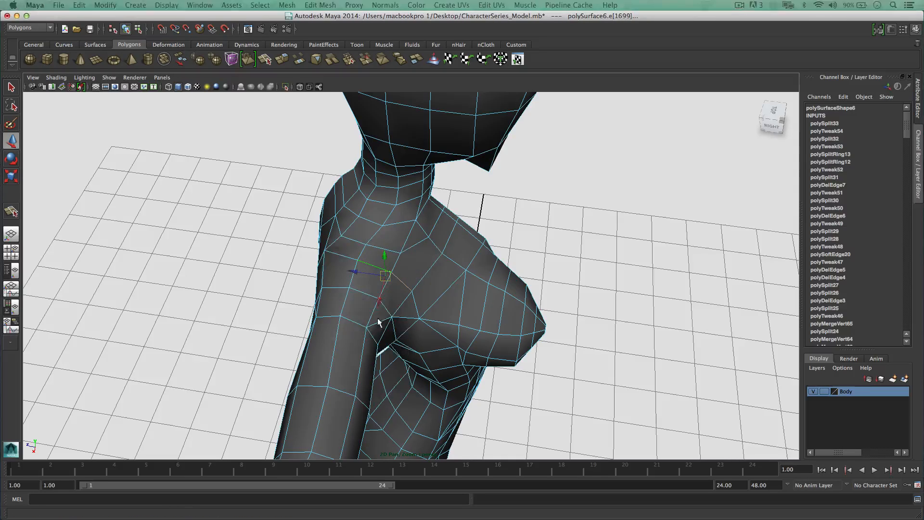
middle_click_drag(395, 278, 398, 278)
Step: Move the upper chest vertex below the collarbone slightly upward
left_click_drag(425, 272, 380, 264, "alt")
right_click_drag(417, 236, 414, 233)
left_click(416, 237)
left_click_drag(422, 241, 421, 232, "alt")
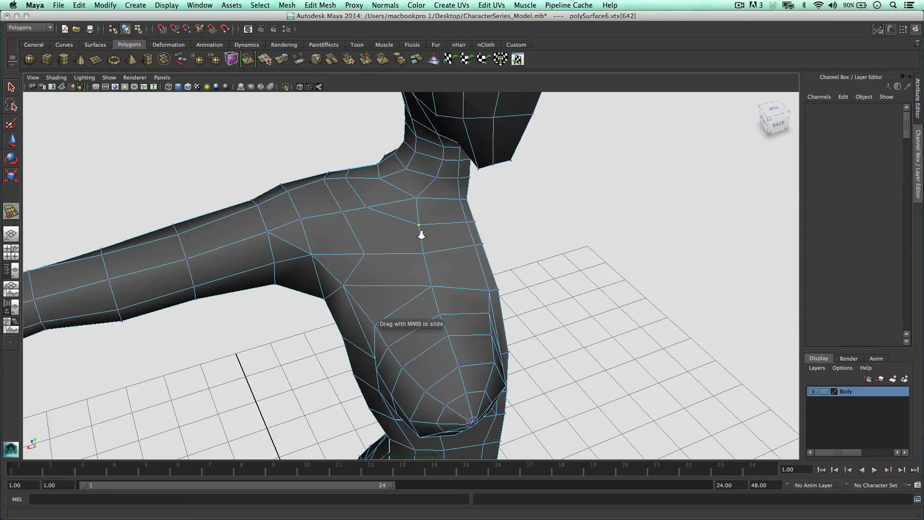
key("w")
middle_click_drag(420, 241, 420, 234)
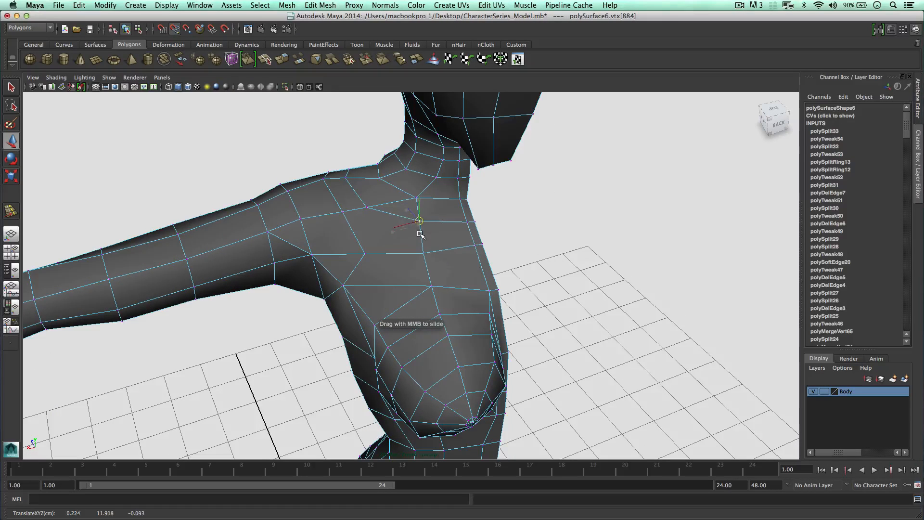
Step: Merge the upper chest vertices near the body's centre line into the ones directly below them
left_click_drag(421, 235, 466, 243, "alt")
left_click(463, 227)
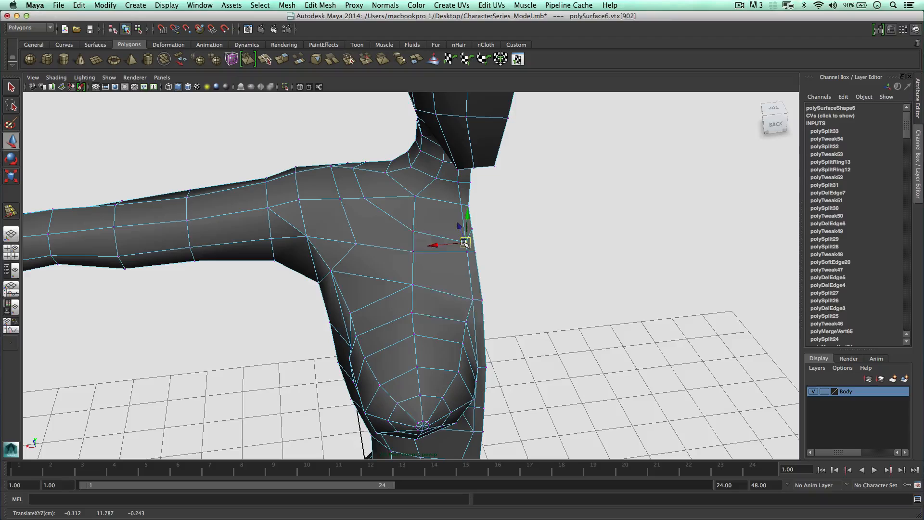
right_click_drag(465, 243, 487, 224, "shift")
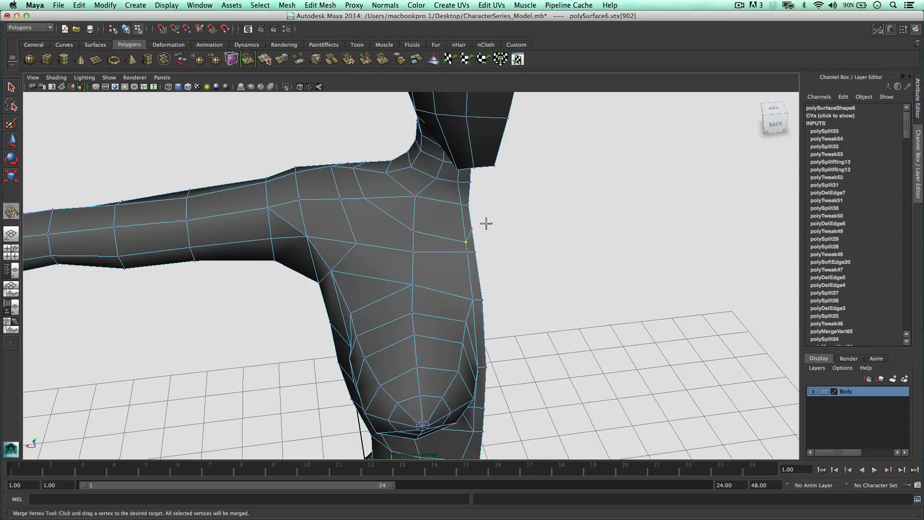
left_click_drag(473, 250, 440, 267)
key("w")
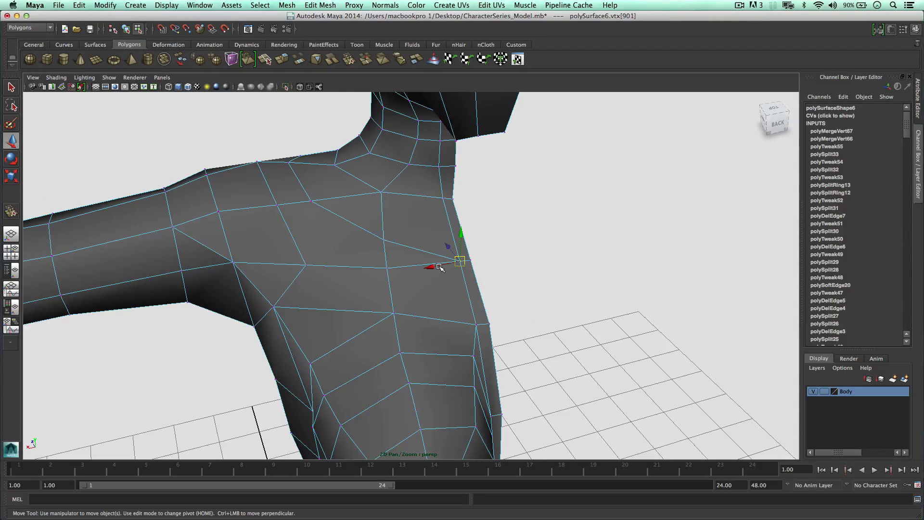
Step: Lower the upper chest vertices on and beside the body's centre line to even out the spacing of the edge rows
middle_click_drag(452, 230, 458, 264)
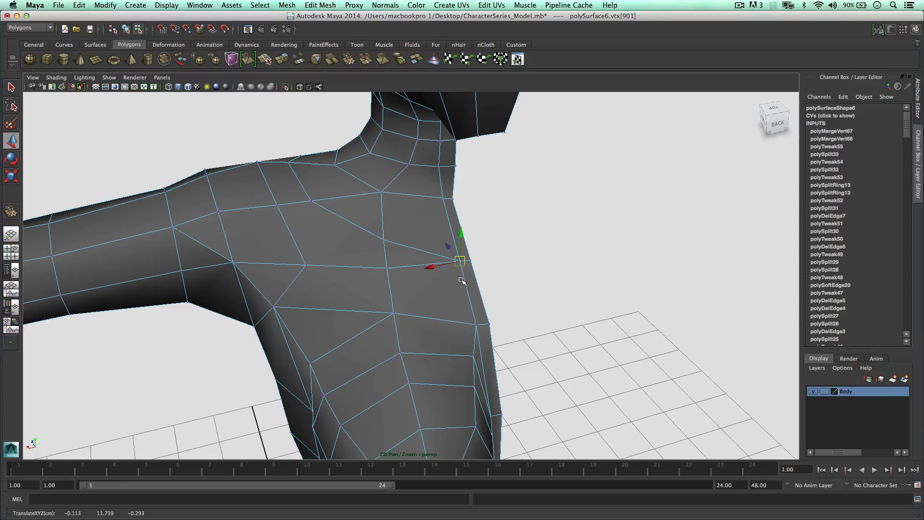
middle_click_drag(466, 287, 472, 305)
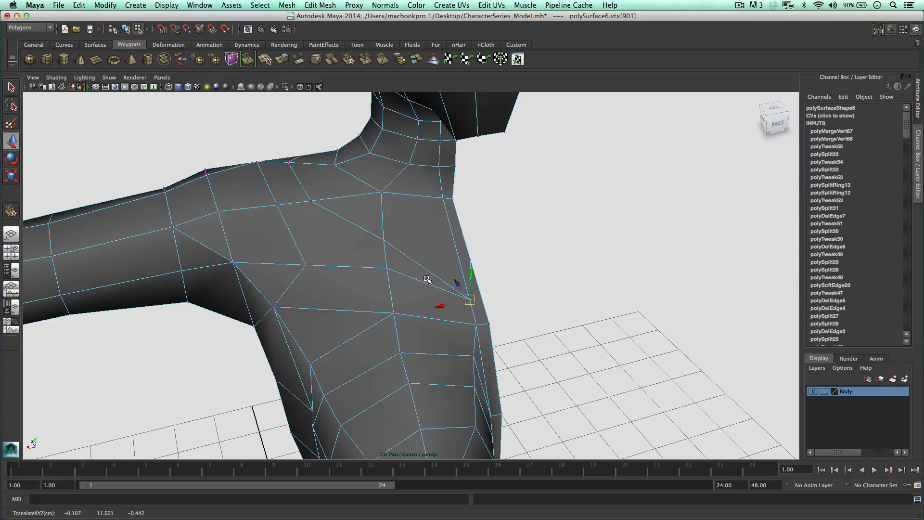
left_click(389, 268)
middle_click_drag(389, 268, 390, 279)
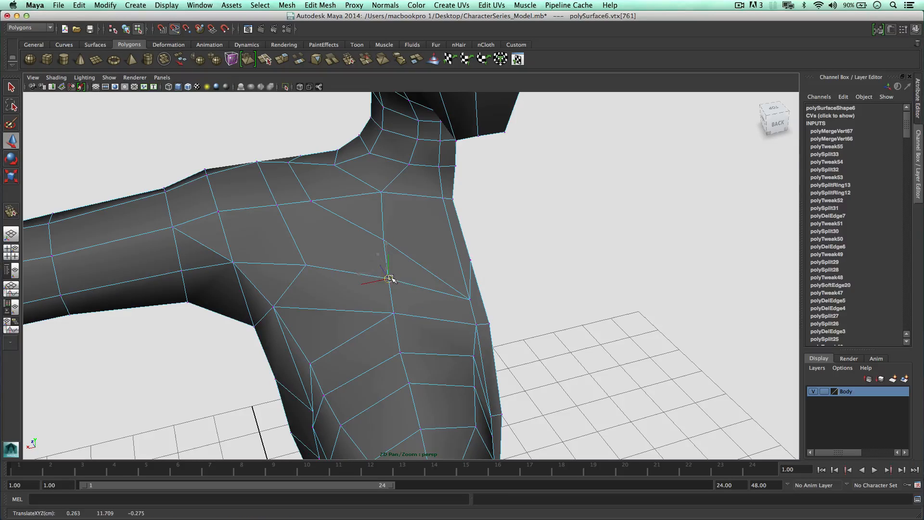
left_click(384, 239)
middle_click_drag(384, 239, 385, 256)
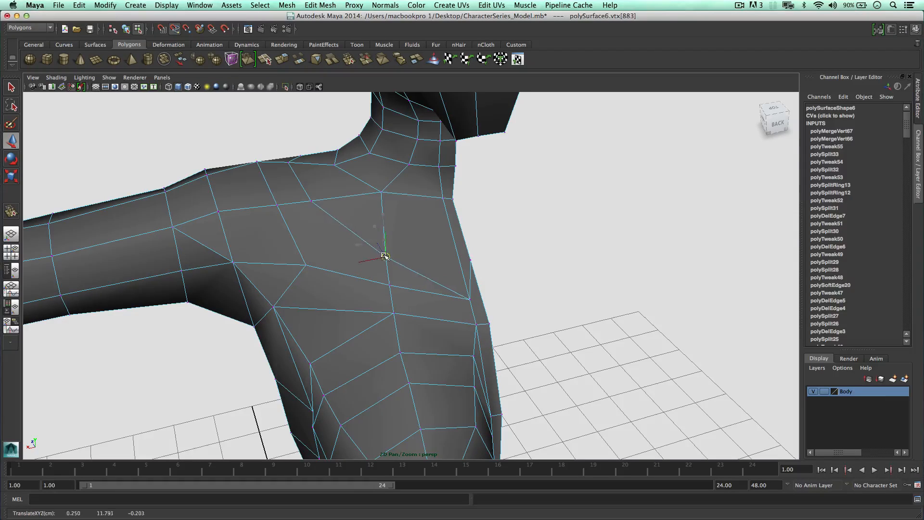
left_click_drag(462, 244, 455, 267, "alt")
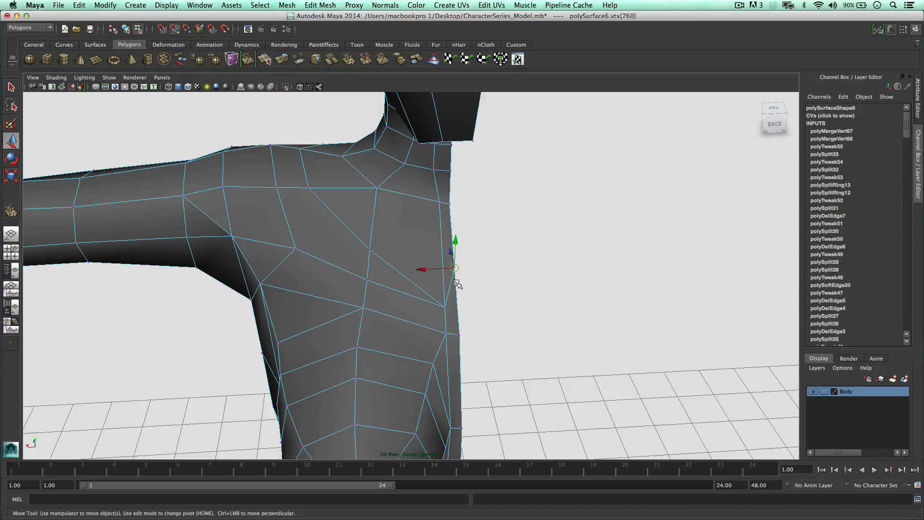
middle_click_drag(457, 285, 458, 299)
left_click_drag(458, 310, 431, 248, "alt")
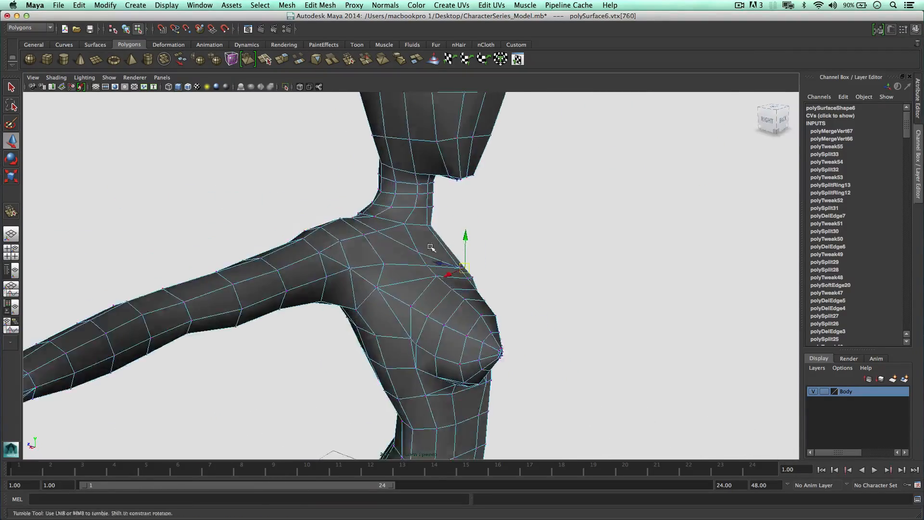
Step: Select the whole body mesh as an object and soften its edge normals
right_click_drag(432, 248, 384, 251, "alt")
right_click_drag(394, 283, 408, 272)
scroll(407, 272, "down", 2)
left_click(407, 271)
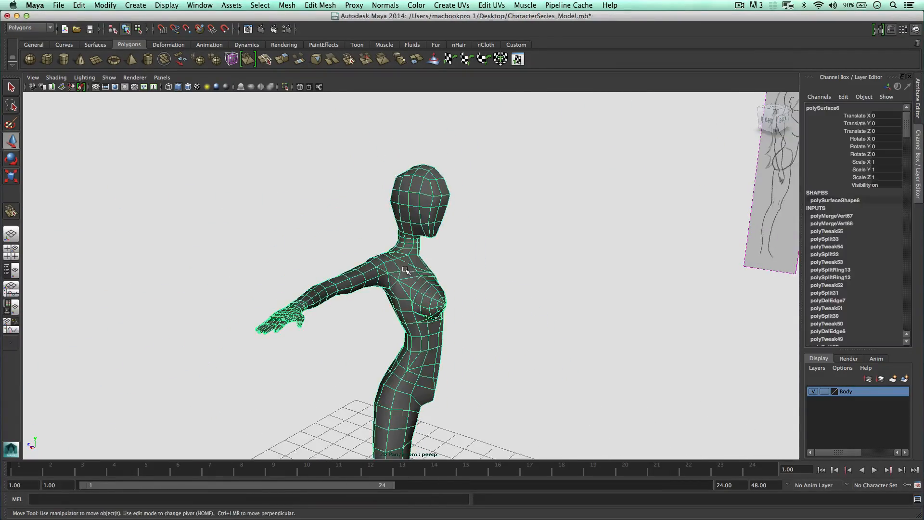
left_click(386, 5)
left_click(404, 118)
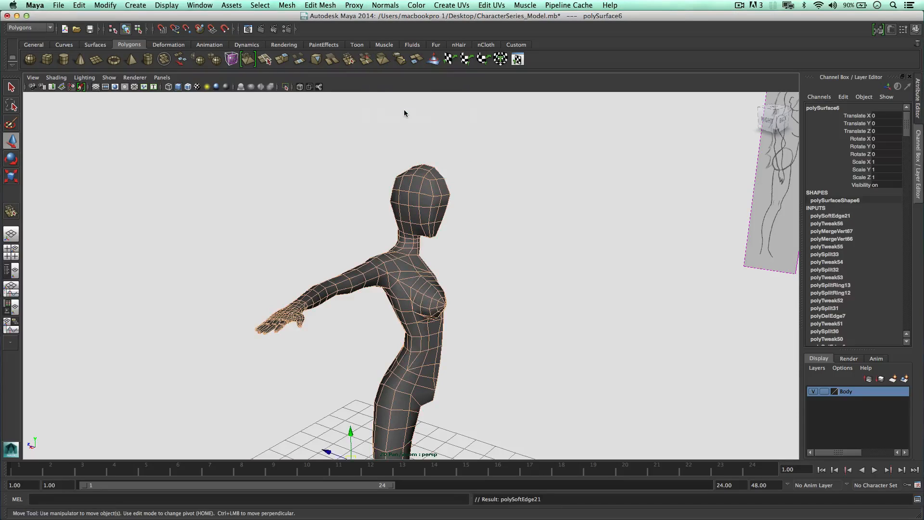
left_click(489, 198)
Step: Raise the upper back vertex beside the armpit slightly to smooth the edge row running toward the arm
left_click_drag(491, 209, 534, 217, "alt")
left_click(438, 282)
scroll(443, 283, "down", 3)
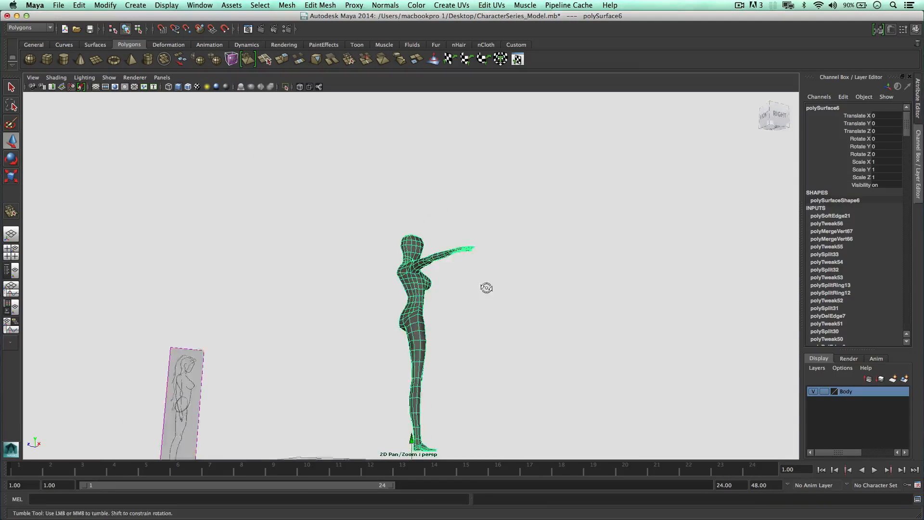
left_click_drag(486, 287, 430, 273, "alt")
scroll(446, 283, "up", 3)
scroll(447, 283, "up", 3)
scroll(475, 277, "up", 3)
right_click_drag(430, 273, 428, 274)
left_click(428, 272)
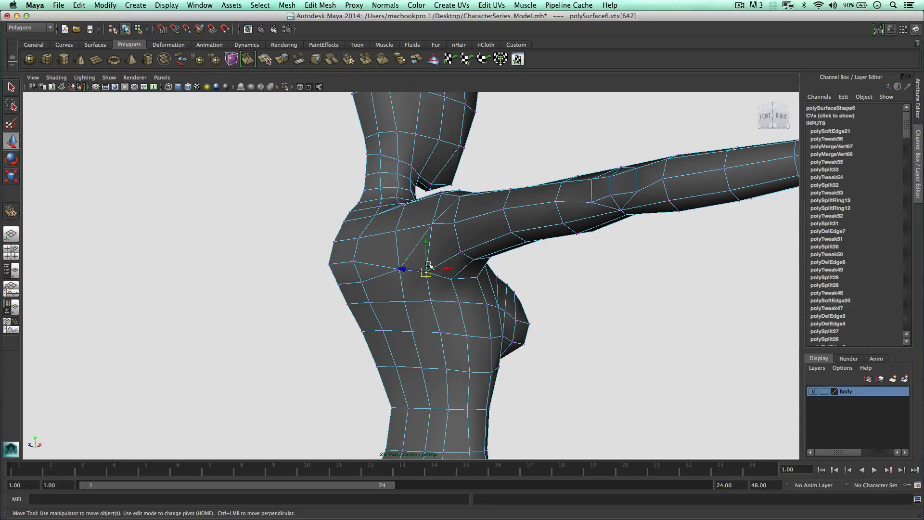
left_click_drag(432, 236, 431, 241)
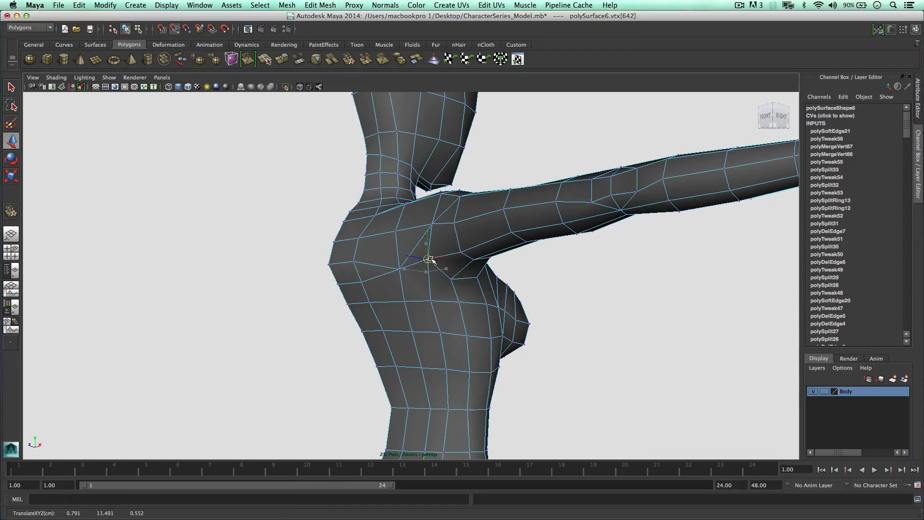
Step: Merge the two upper back vertices nearest the spine into the ones directly below them
left_click_drag(394, 267, 388, 247, "alt")
left_click(387, 245)
left_click(260, 64)
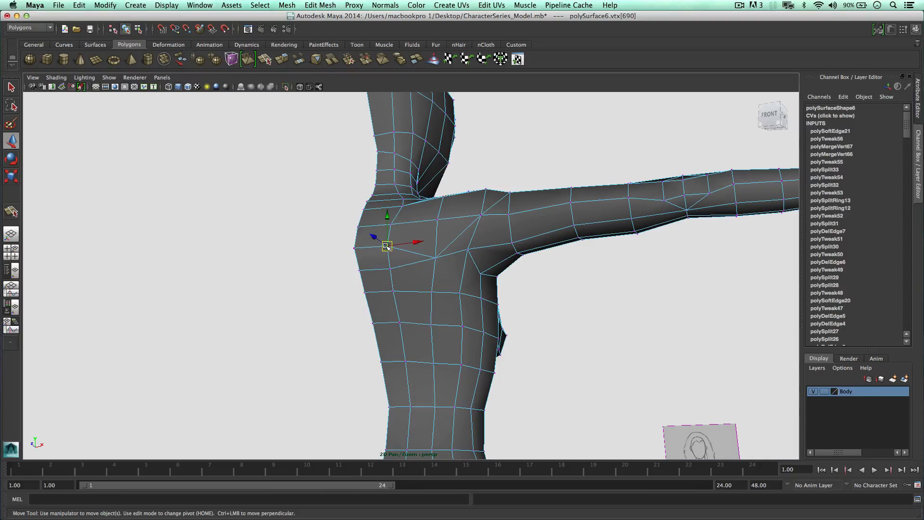
right_click_drag(387, 247, 384, 246, "shift")
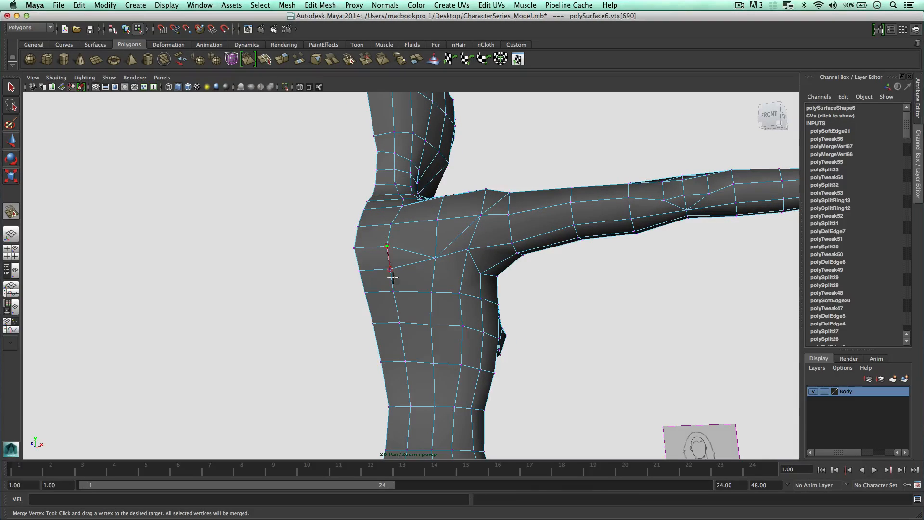
left_click_drag(392, 277, 359, 271)
left_click_drag(527, 254, 503, 253, "alt")
Step: Raise the three vertices of the upper back row, from the shoulder blade to the spine, along their vertical edges
key("e")
key("c")
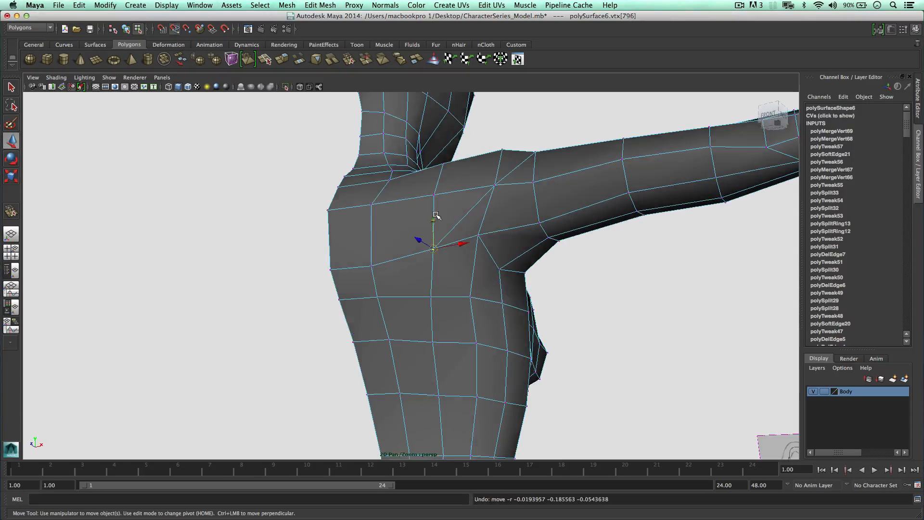
left_click_drag(433, 204, 434, 221)
middle_click_drag(432, 208, 435, 239)
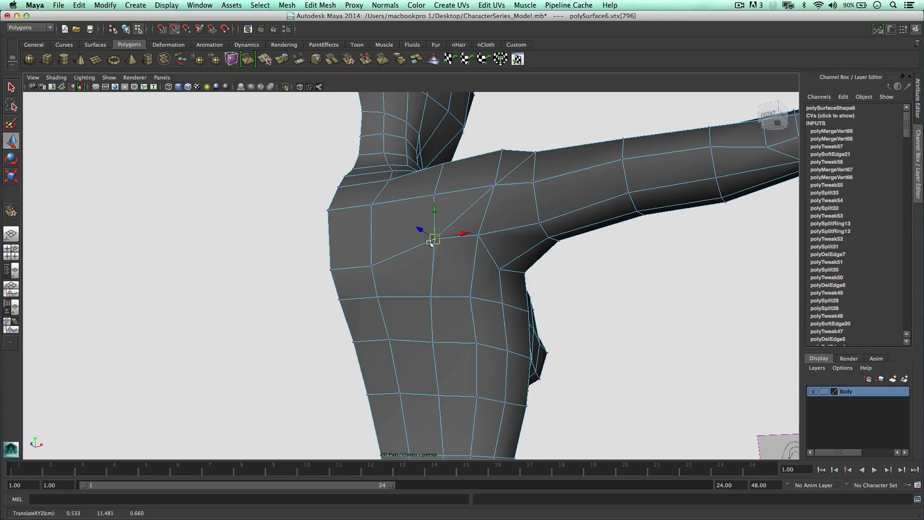
left_click(370, 265)
key("c")
middle_click_drag(371, 228, 371, 253)
left_click(333, 269)
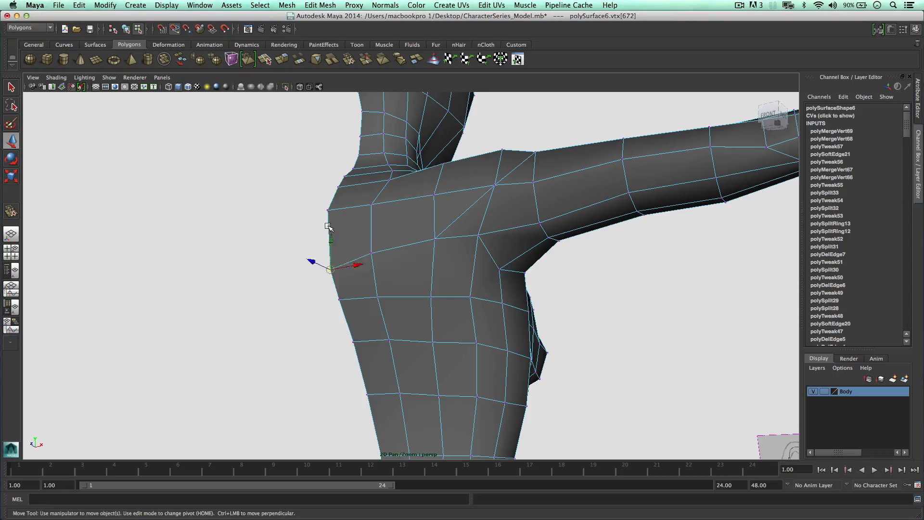
middle_click_drag(328, 226, 331, 254)
Step: Cut a new edge line across the upper back from the armpit vertex to the spine, midway between the neighbouring rows
scroll(578, 262, "down", 2)
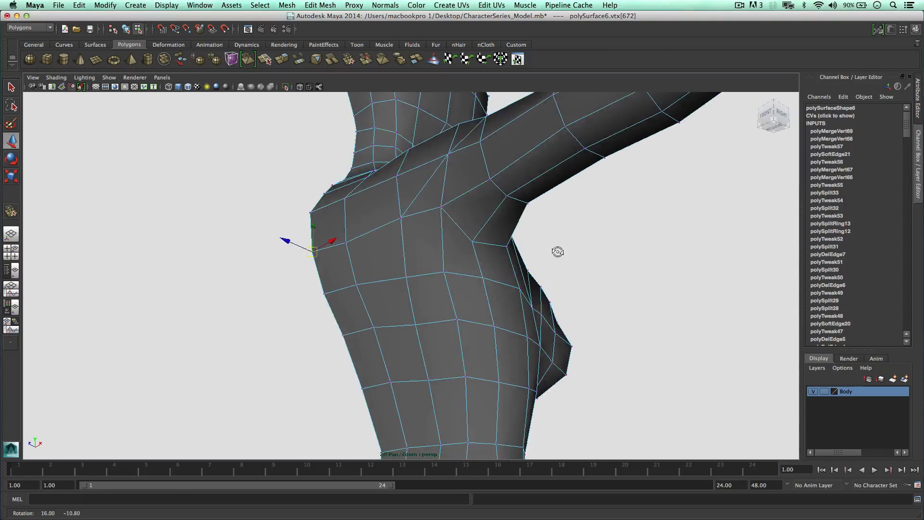
left_click_drag(557, 253, 525, 266, "alt")
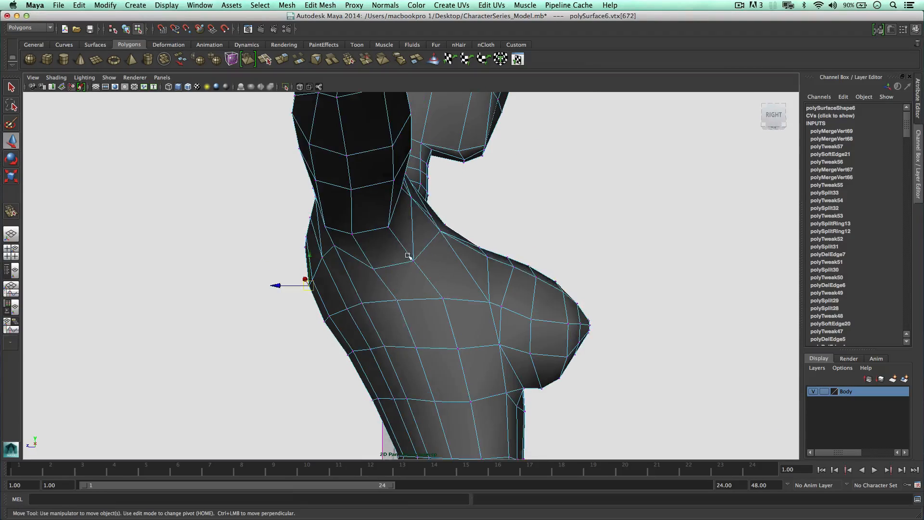
left_click(266, 60)
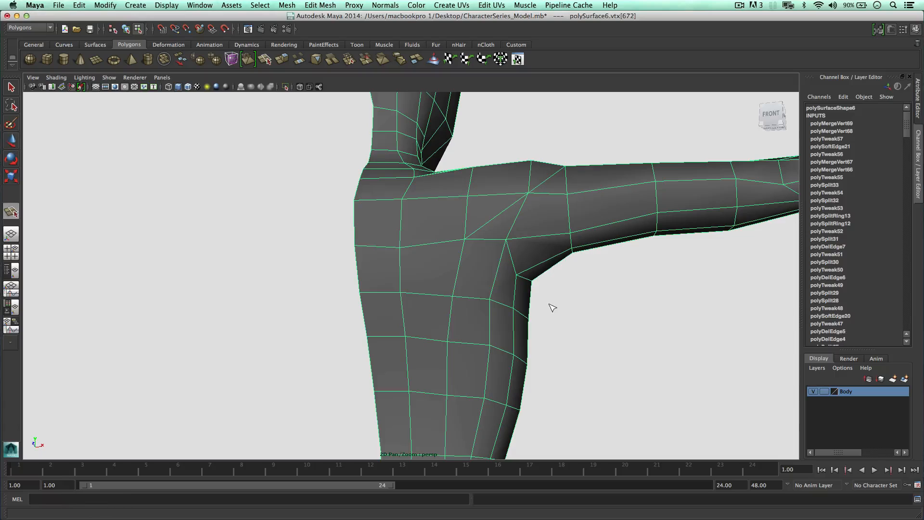
left_click(517, 277)
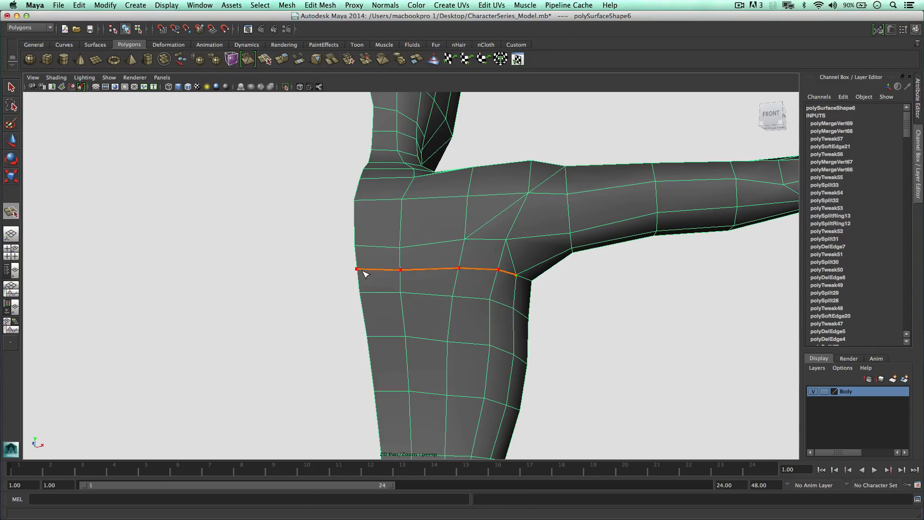
key("w")
Step: Select the edge row below the new cut, from the spine to the breast, and slide it slightly downward
left_click_drag(438, 295, 461, 301, "alt")
double_click(504, 306)
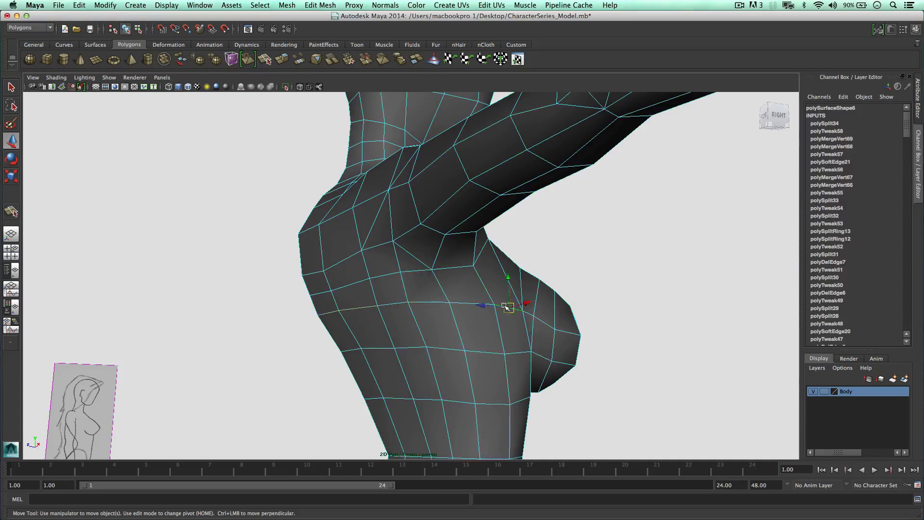
right_click(448, 301, "shift")
right_click_drag(447, 348, 444, 367, "shift")
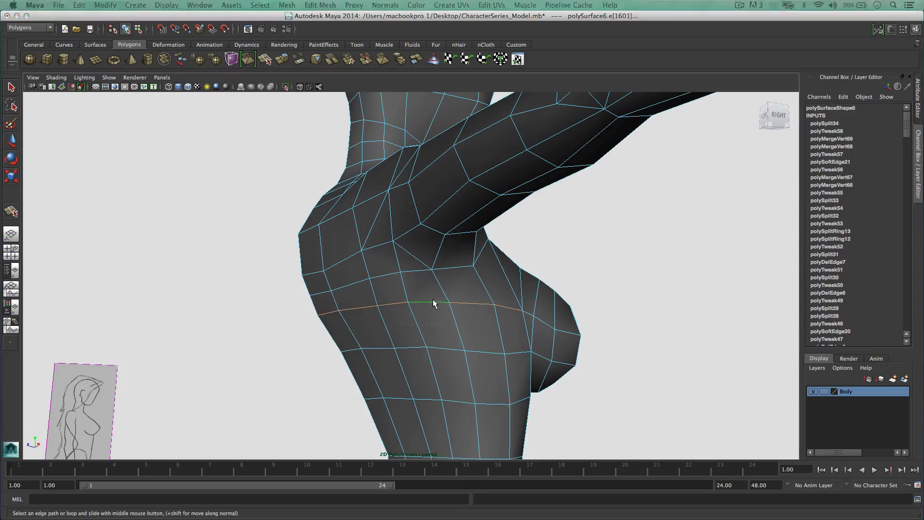
mouse_move(432, 299)
middle_mouse_down()
mouse_move(421, 305)
mouse_move(453, 305)
mouse_move(444, 306)
middle_mouse_up()
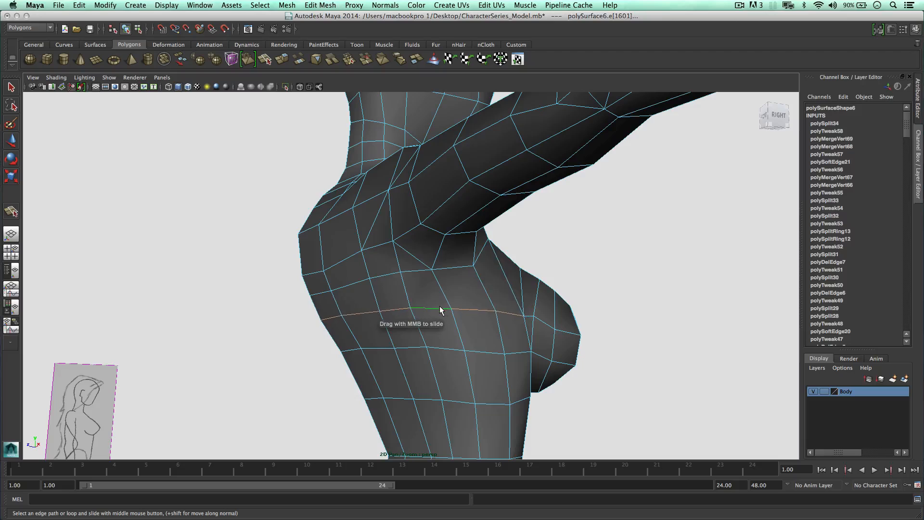
Step: Adjust the vertex at the outer side of the breast to line it up with the edge row under the armpit
left_click_drag(519, 308, 468, 310, "alt")
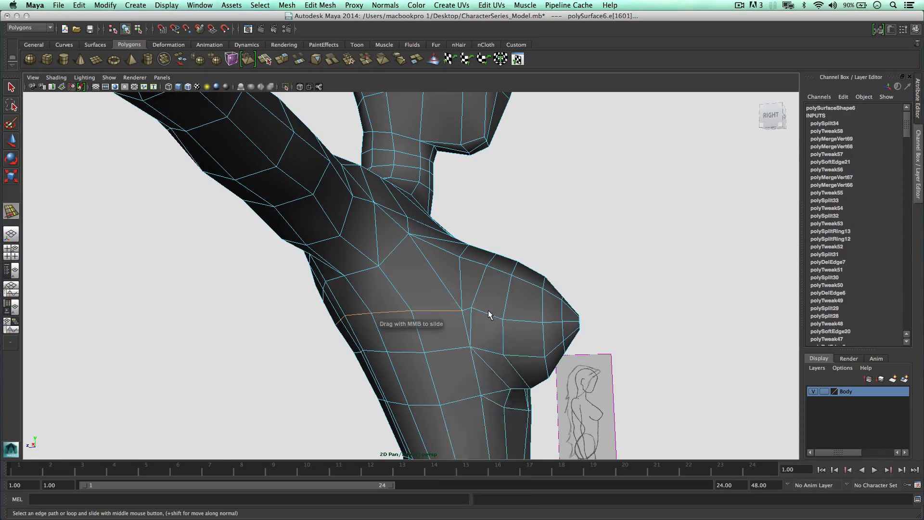
right_click_drag(490, 300, 455, 301)
scroll(470, 306, "up", 3)
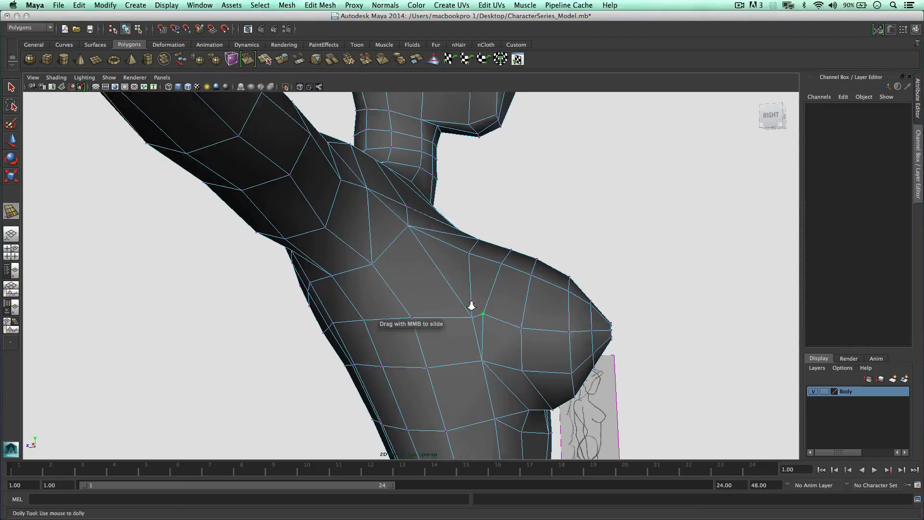
key("w")
left_click(499, 322)
left_click_drag(498, 321, 519, 338)
Step: Select the next edge row down around the ribcage, from the spine to the breast, and slide it downward to even out the spacing
right_click_drag(519, 300, 518, 276)
left_click(490, 331)
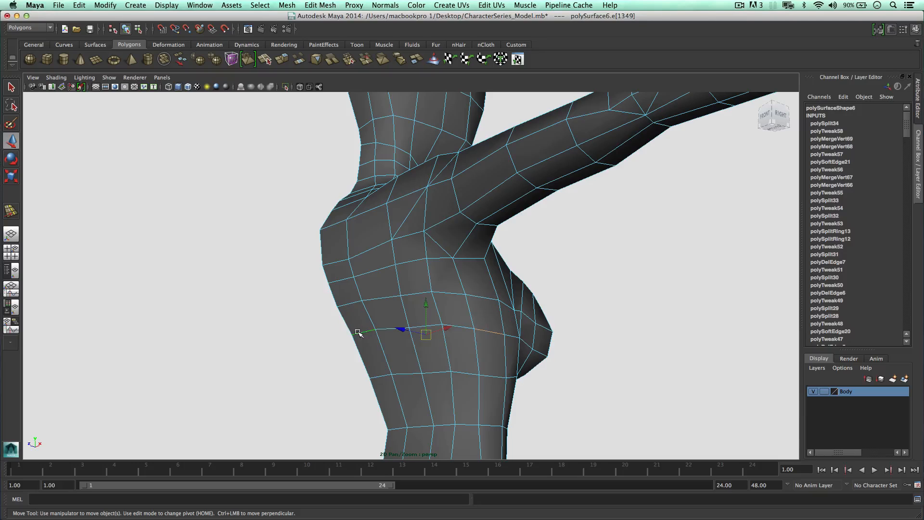
double_click(358, 332, "shift")
right_click_drag(405, 333, 418, 399, "shift")
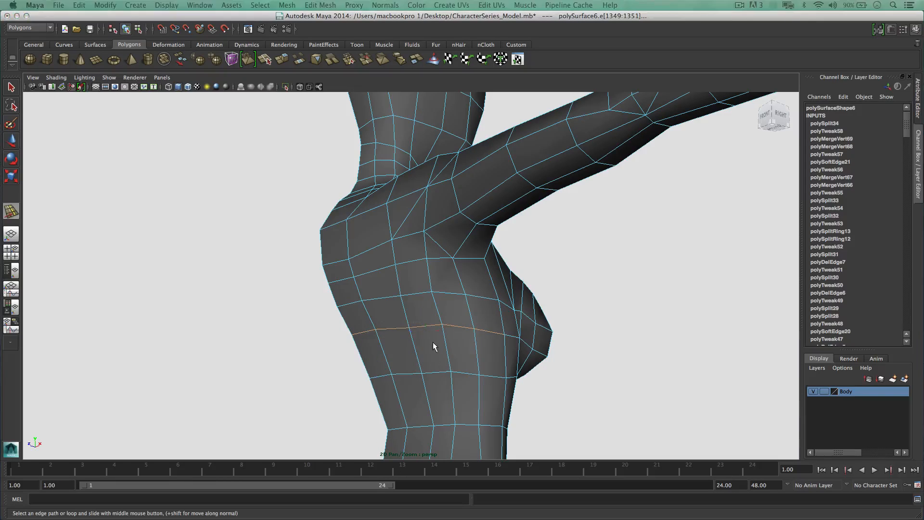
mouse_move(436, 348)
left_mouse_down("alt")
mouse_move(474, 334)
mouse_move(446, 340)
left_mouse_up("alt")
Step: Lower the ribcage vertex beside the breast and the one at the breast's outer base to straighten their edge row
scroll(465, 348, "up", 2)
right_click_drag(454, 355, 425, 298)
left_click(439, 358)
key("w")
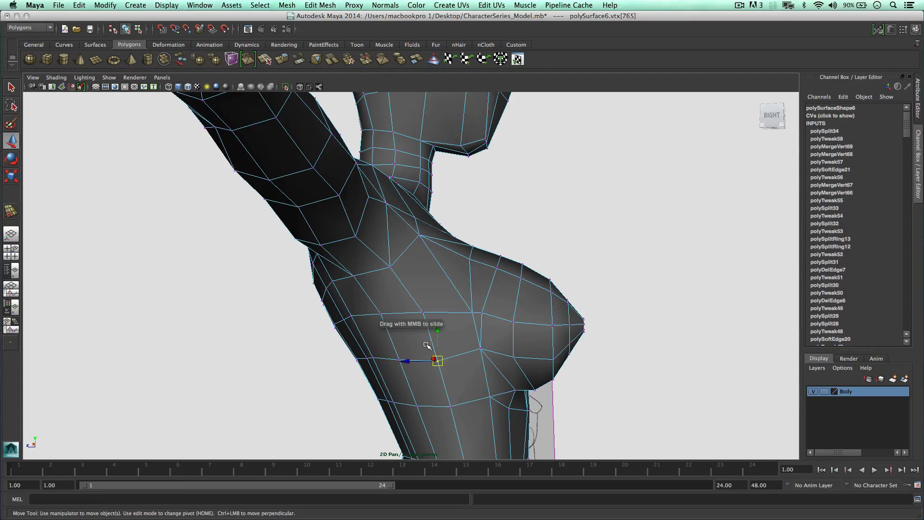
middle_click_drag(428, 331, 438, 359)
left_click(483, 350)
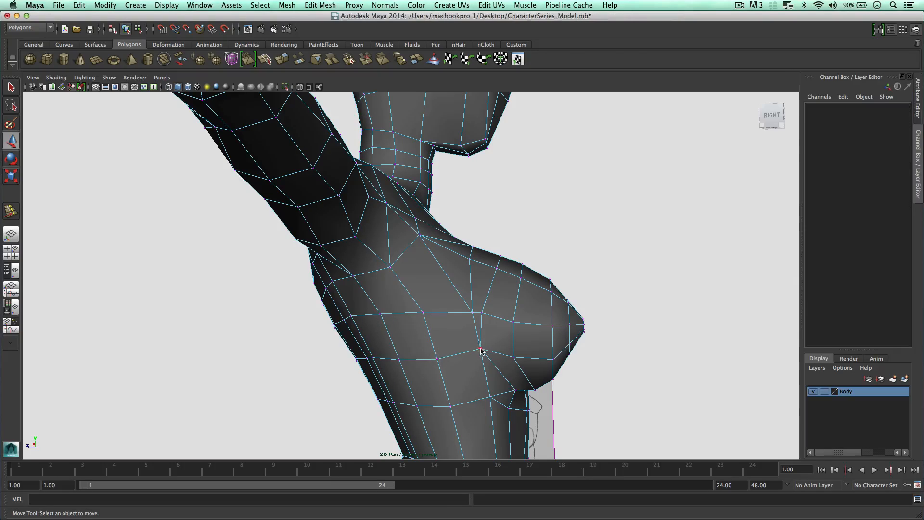
left_click(481, 349)
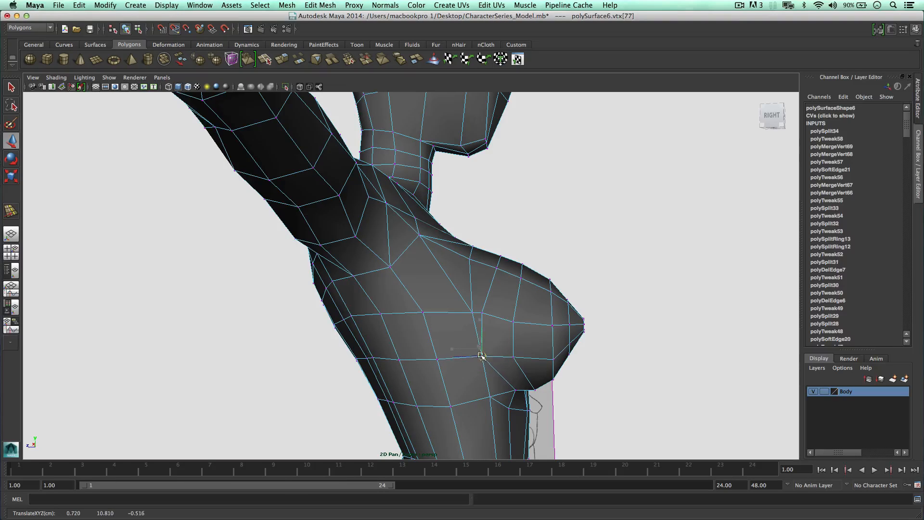
Step: Adjust the height of the two vertices on the underside of the breast to refine its lower contour
left_click_drag(401, 352, 510, 334, "alt")
scroll(481, 351, "down", 5)
left_click(511, 333)
left_click_drag(509, 336, 505, 346, "alt")
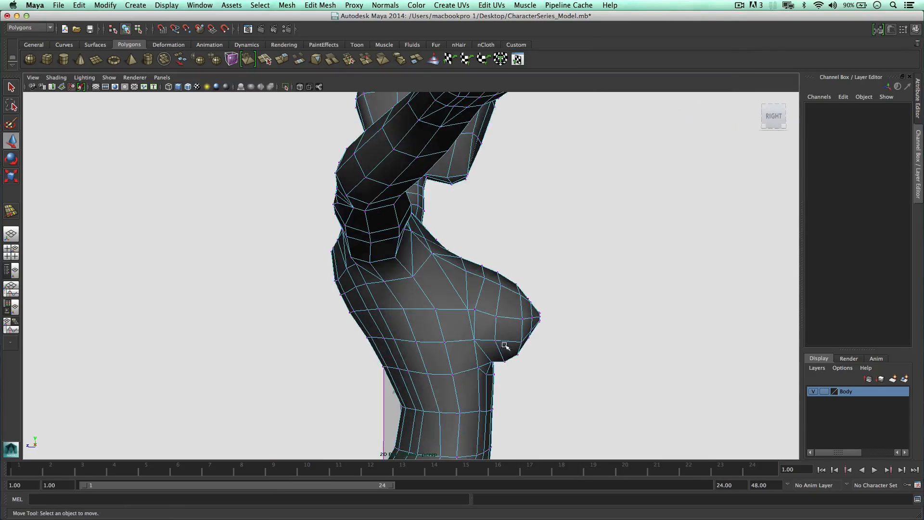
left_click(502, 358)
key("e")
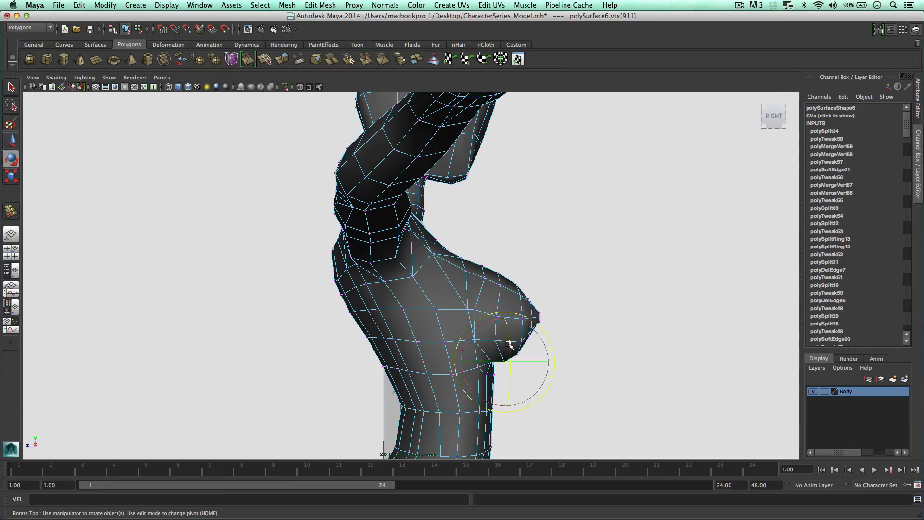
key("w")
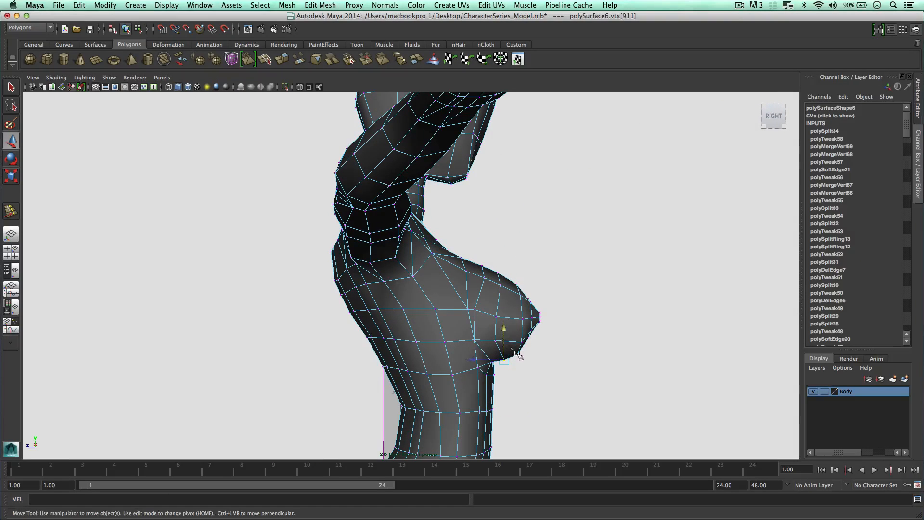
left_click(518, 355)
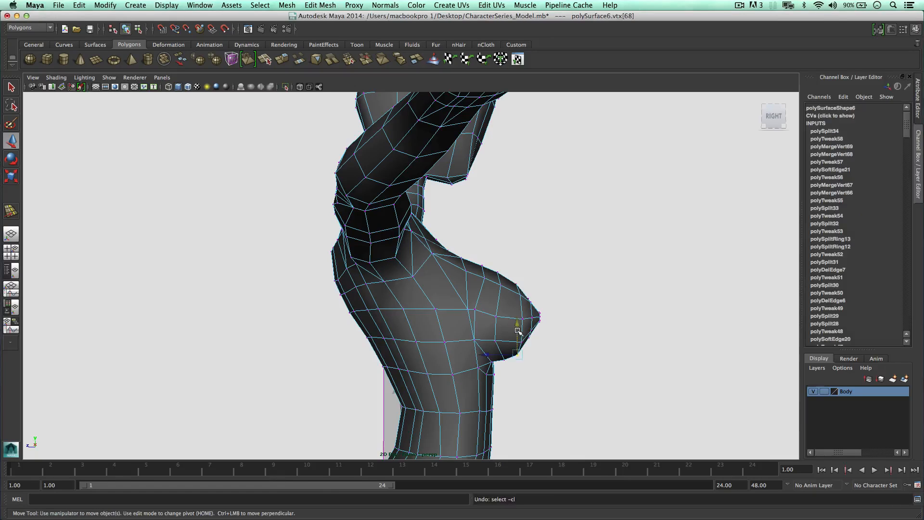
left_click_drag(522, 326, 519, 331)
scroll(436, 386, "down", 1)
middle_click_drag(435, 385, 470, 200, "alt")
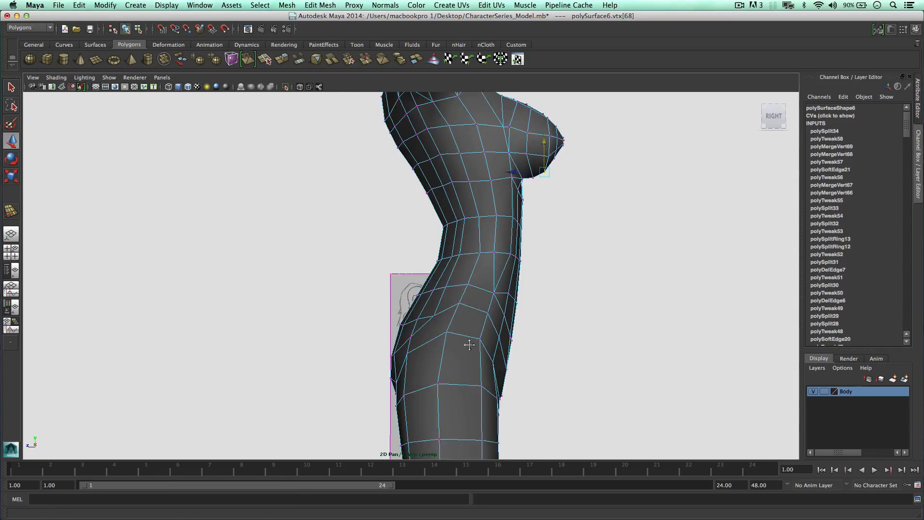
Step: In the front view, move the outer vertices of the lower shin and calf outward to match the reference sketch
middle_click_drag(469, 345, 481, 274, "alt")
scroll(481, 274, "down", 2)
key("space")
key("space")
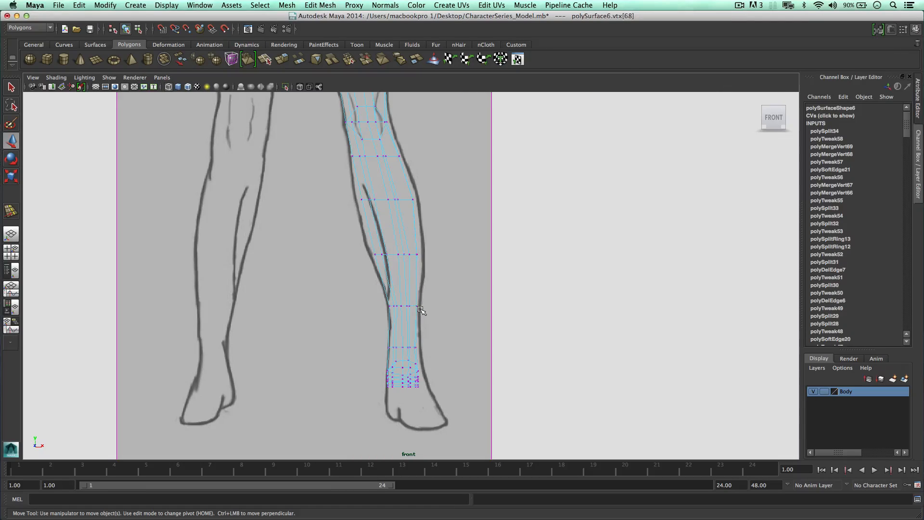
left_click(418, 306)
left_click_drag(437, 304, 438, 304)
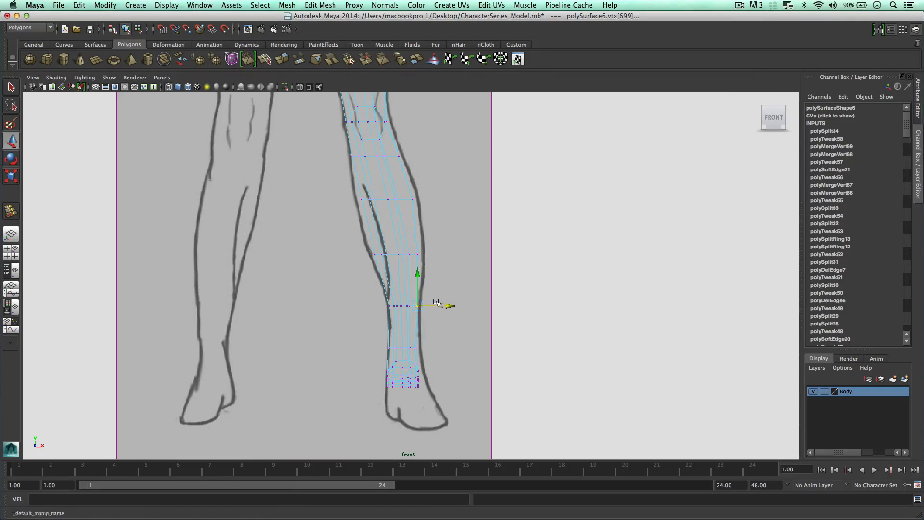
left_click_drag(410, 247, 427, 262)
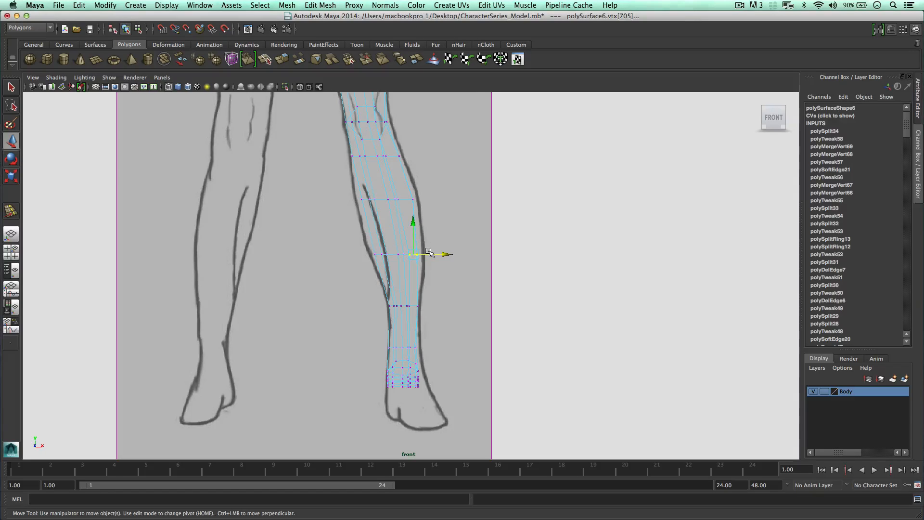
Step: Move the outer vertices of the upper calf and just below the knee outward to the sketched leg outline
middle_click_drag(439, 252, 403, 268, "alt")
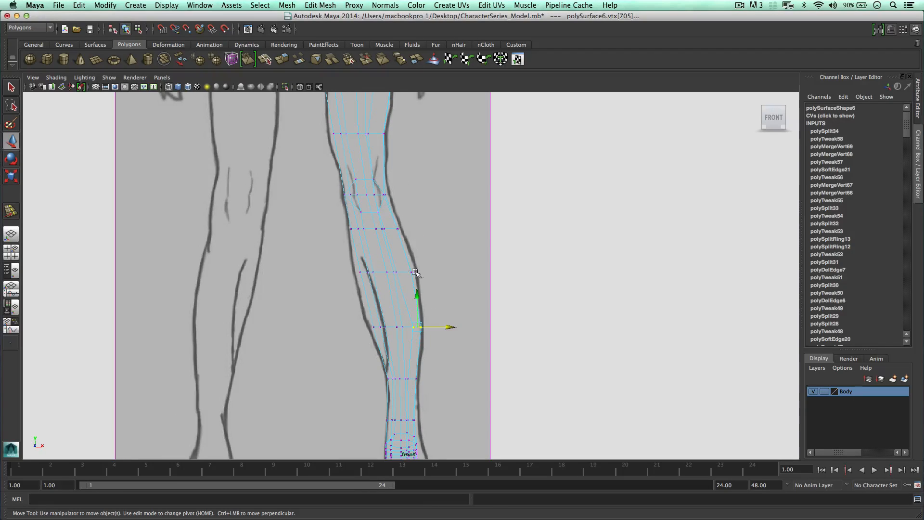
left_click_drag(432, 284, 417, 228)
left_click(382, 225)
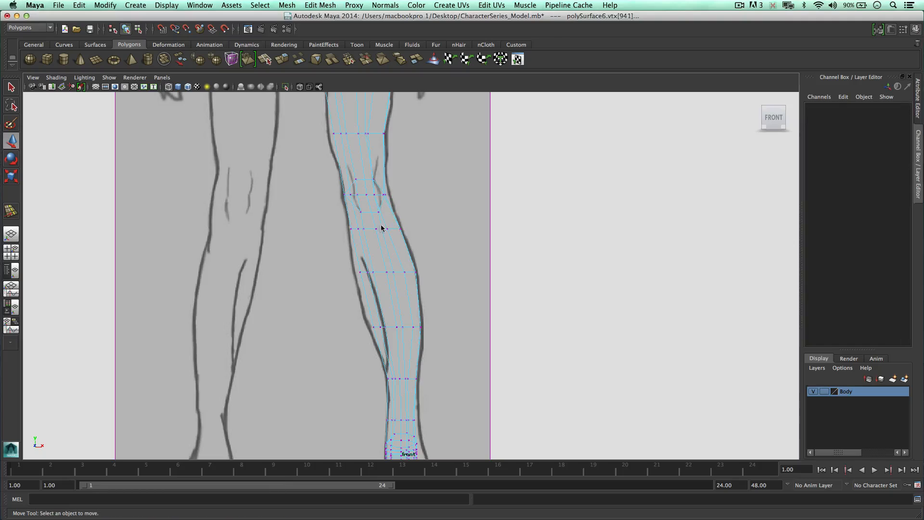
left_click(399, 229)
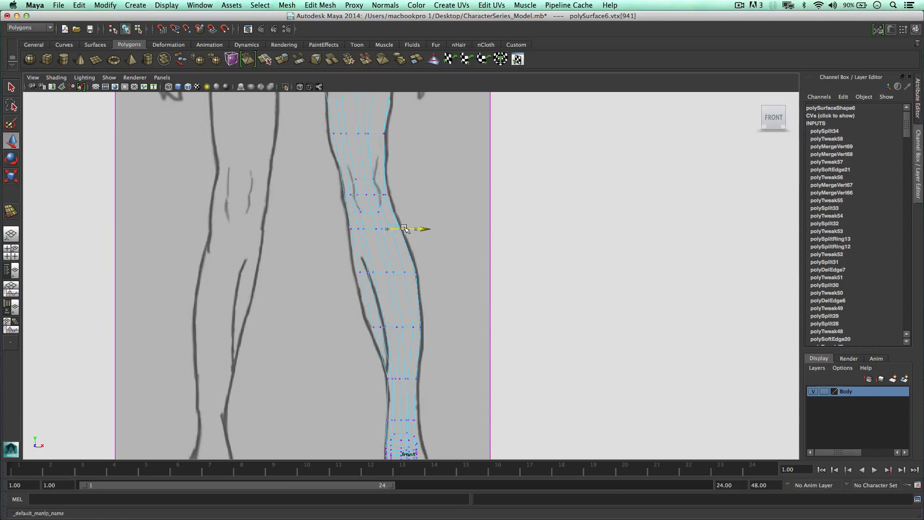
Step: Align the knee's outer vertices and the lower thigh's inner vertices above the knee with the sketched leg contour
middle_click_drag(415, 186, 426, 246, "alt")
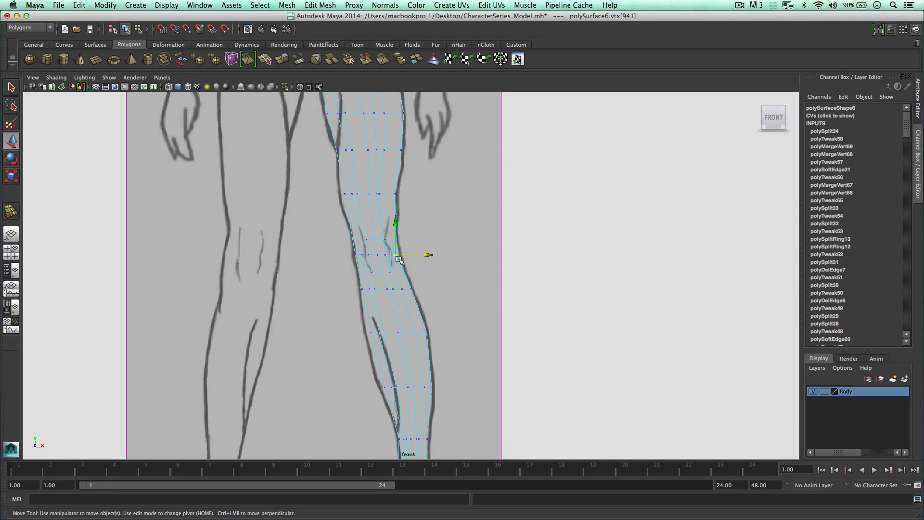
mouse_move(398, 259)
left_mouse_down()
mouse_move(389, 249)
mouse_move(409, 256)
left_mouse_up()
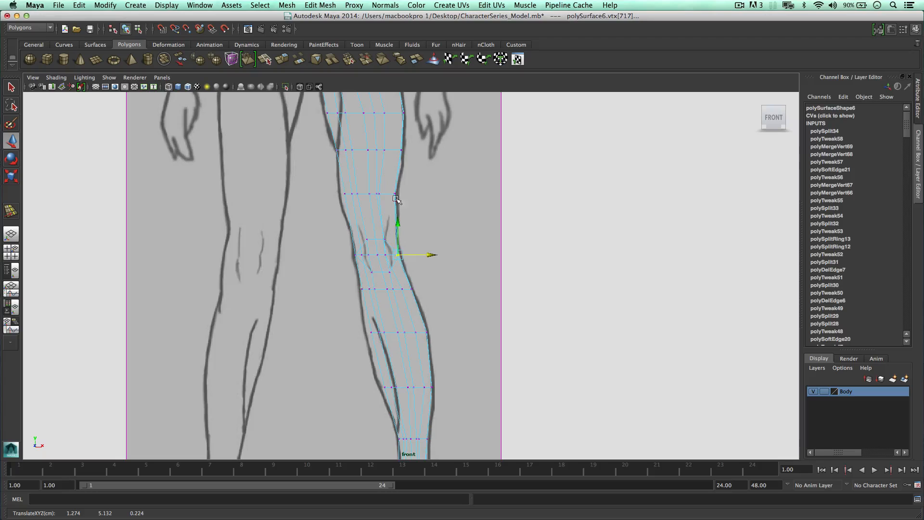
middle_click_drag(395, 199, 373, 292, "alt")
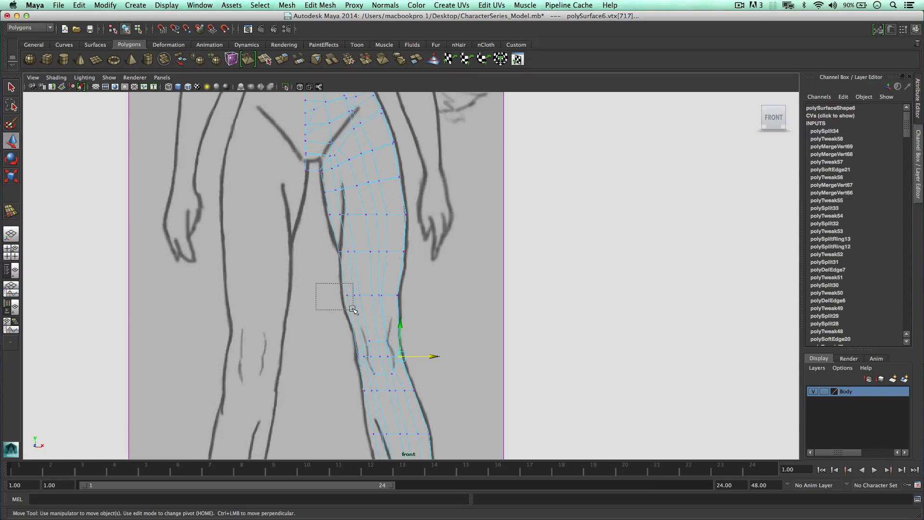
mouse_move(355, 309)
left_mouse_down()
mouse_move(342, 287)
mouse_move(366, 295)
left_mouse_up()
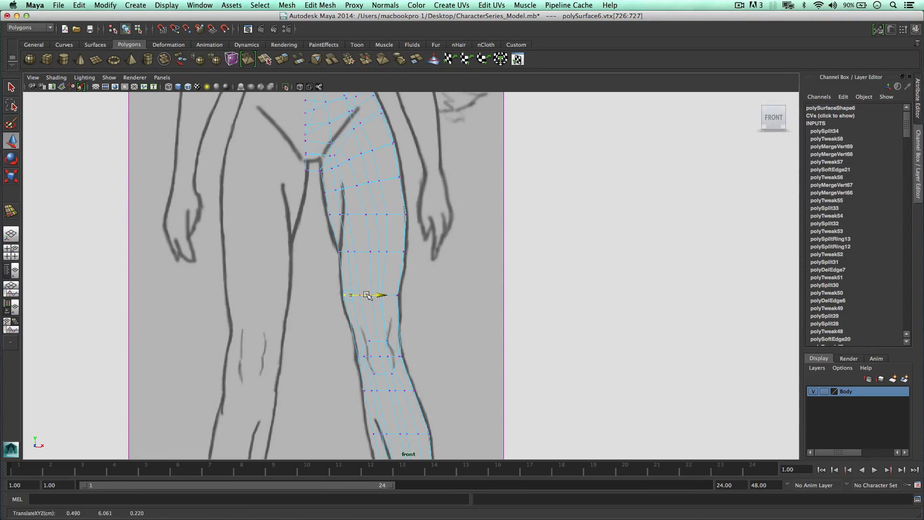
Step: Adjust the outer vertices between the waist and hip to follow the sketched body outline
middle_click_drag(337, 207, 383, 293, "alt")
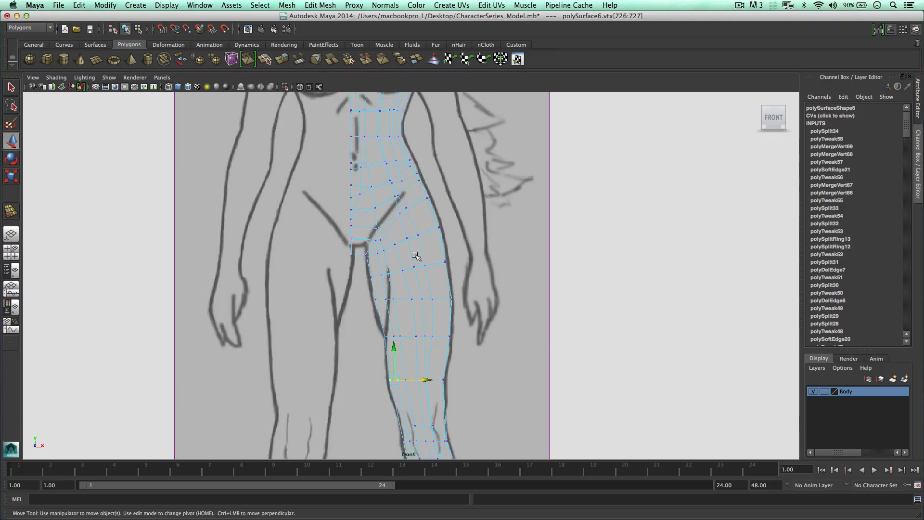
middle_click_drag(420, 173, 410, 290, "alt")
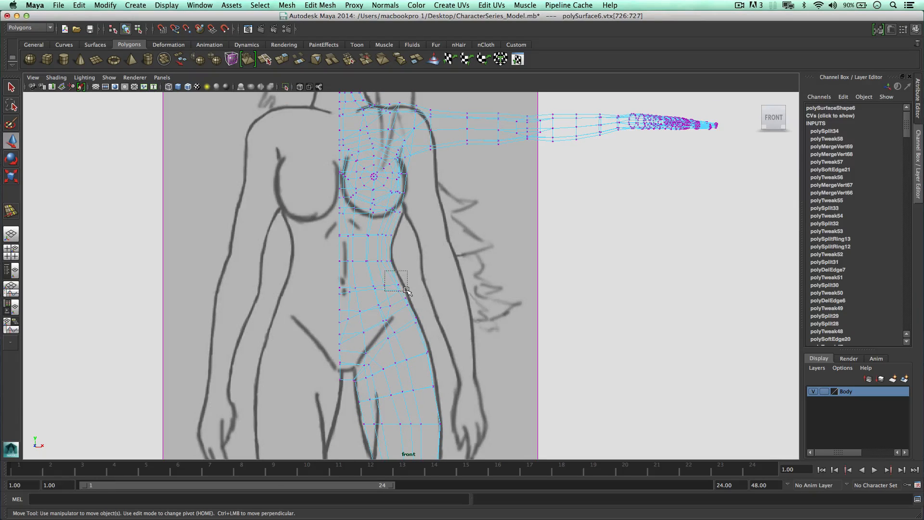
left_click_drag(402, 290, 402, 287)
left_click(431, 241)
Step: Move the vertices along the side of the neck outward to match the neckline in the front reference
middle_click_drag(423, 201, 405, 275, "alt")
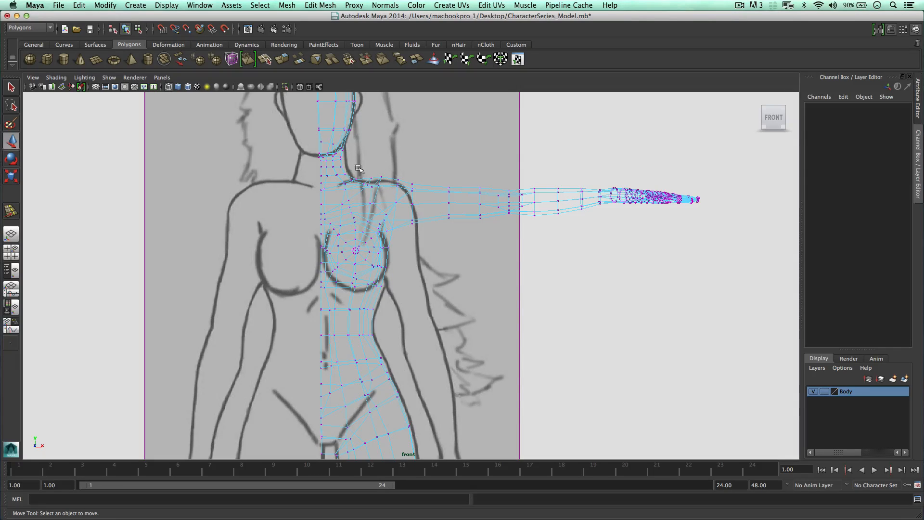
left_click_drag(340, 161, 362, 165)
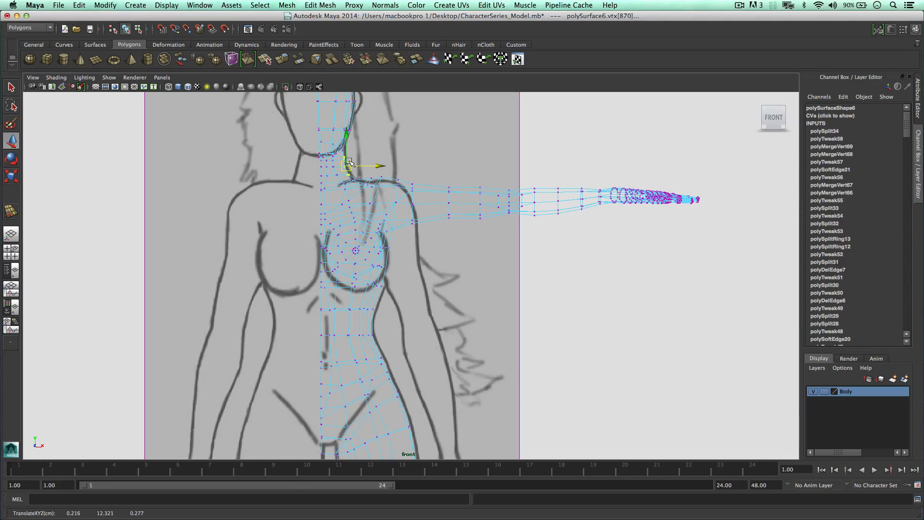
left_click(355, 154)
Step: In the perspective view, adjust the vertices at the front of the neck and at its back below the head
key("space")
key("space")
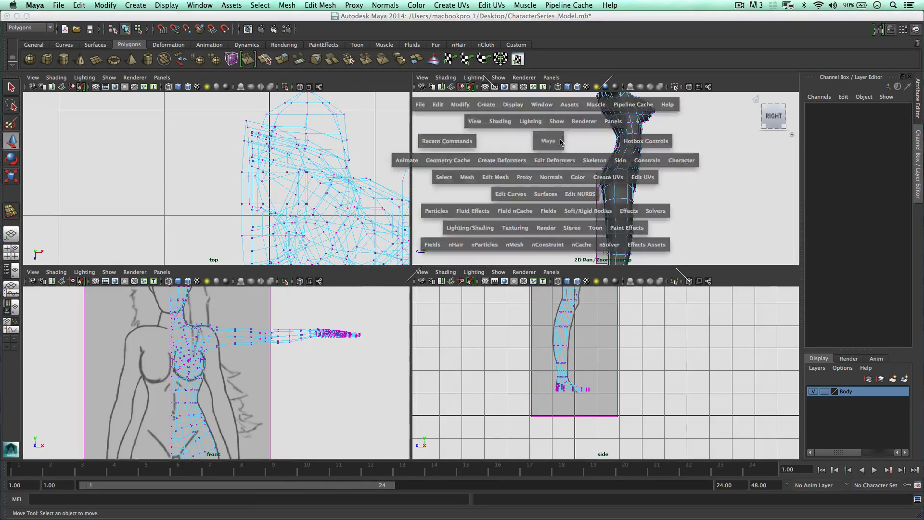
left_click_drag(551, 140, 486, 217, "alt")
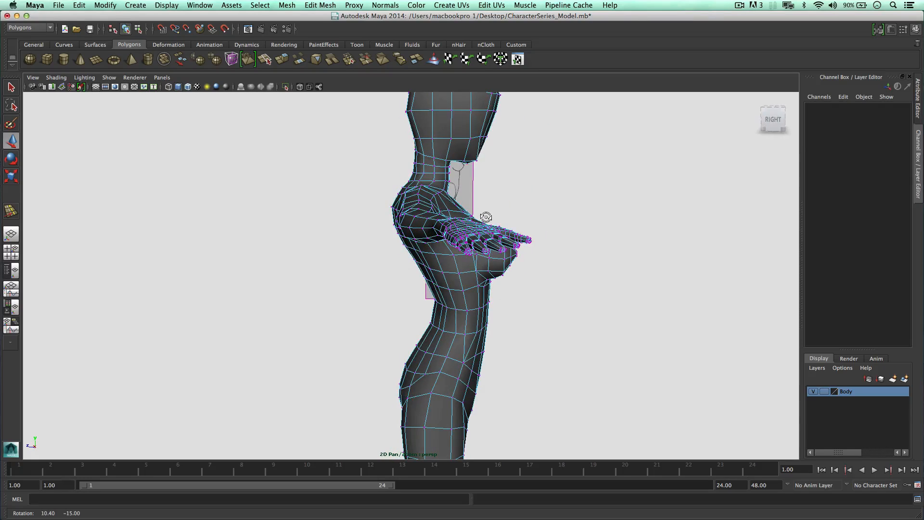
scroll(476, 188, "up", 4)
left_click(440, 143)
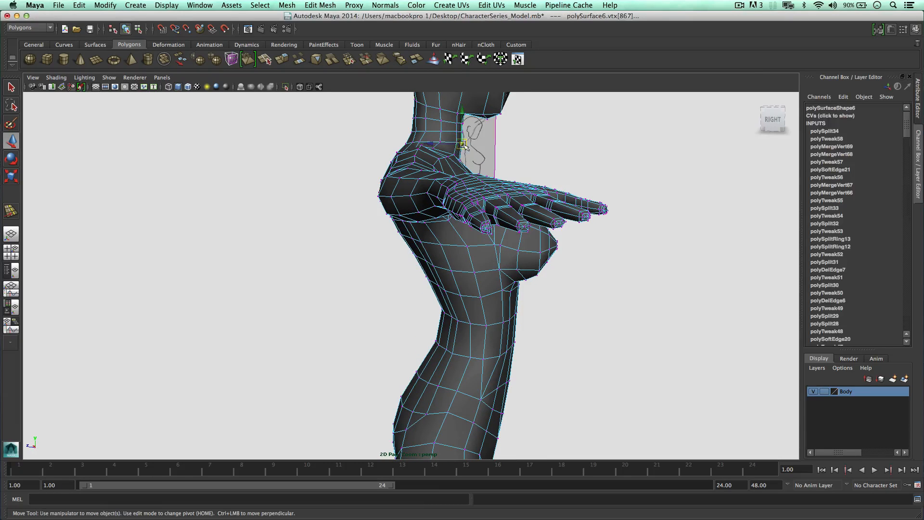
left_click_drag(426, 132, 416, 167, "alt")
left_click_drag(415, 163, 443, 176)
Step: Return the body mesh to object mode and select the whole half-body model
scroll(628, 185, "down", 5)
left_click_drag(628, 187, 593, 187, "alt")
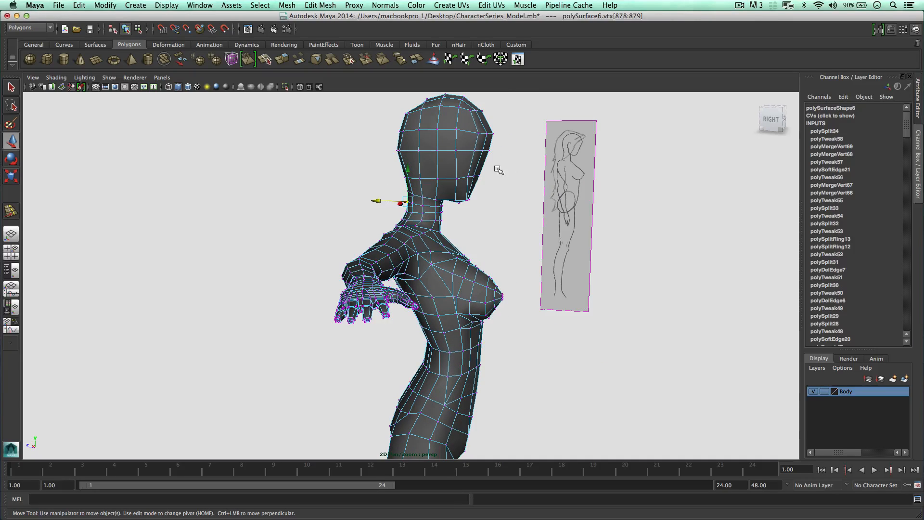
left_click_drag(481, 165, 453, 146, "alt")
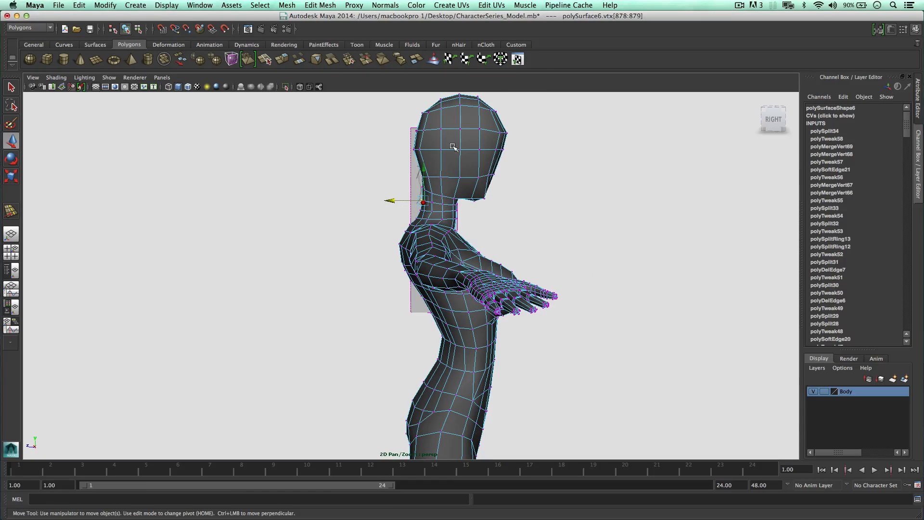
right_click_drag(453, 146, 486, 136)
left_click_drag(586, 183, 402, 237, "alt")
left_click(421, 258)
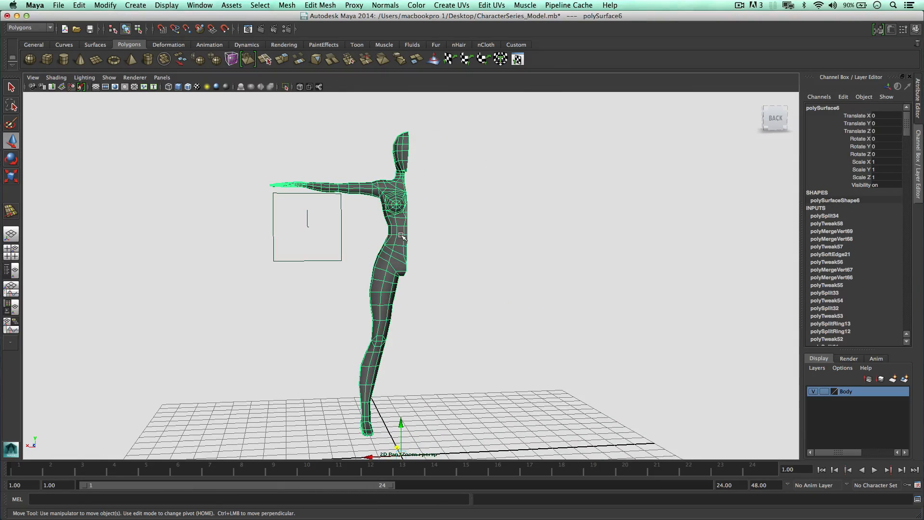